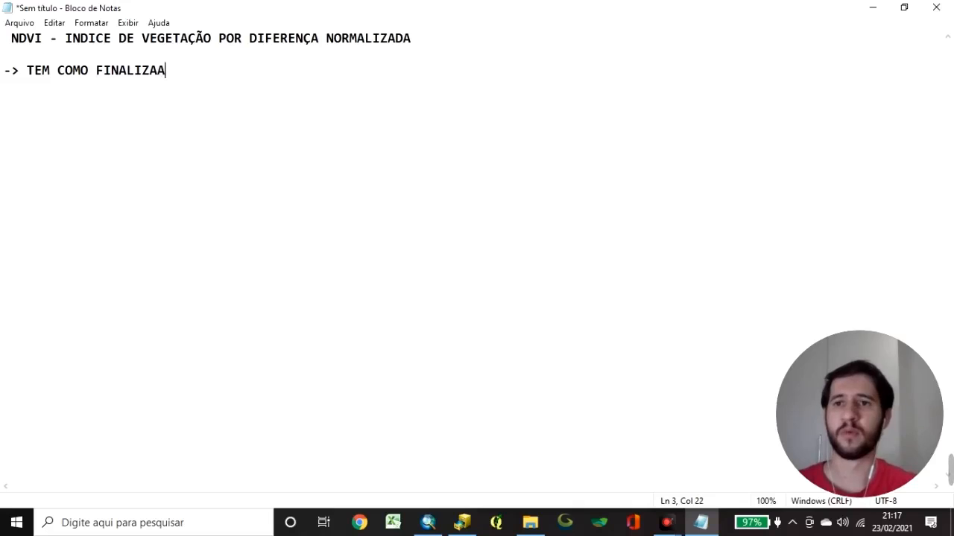
# Correct the unfinished word in the first bullet to FINALIDADE and continue it with "DESTACAR A VEGETAÇÃO E TAMBEM"
pyautogui.press('BackSpace')
pyautogui.press('BackSpace')
pyautogui.press('BackSpace')
pyautogui.press('BackSpace')
pyautogui.write('DADE ')
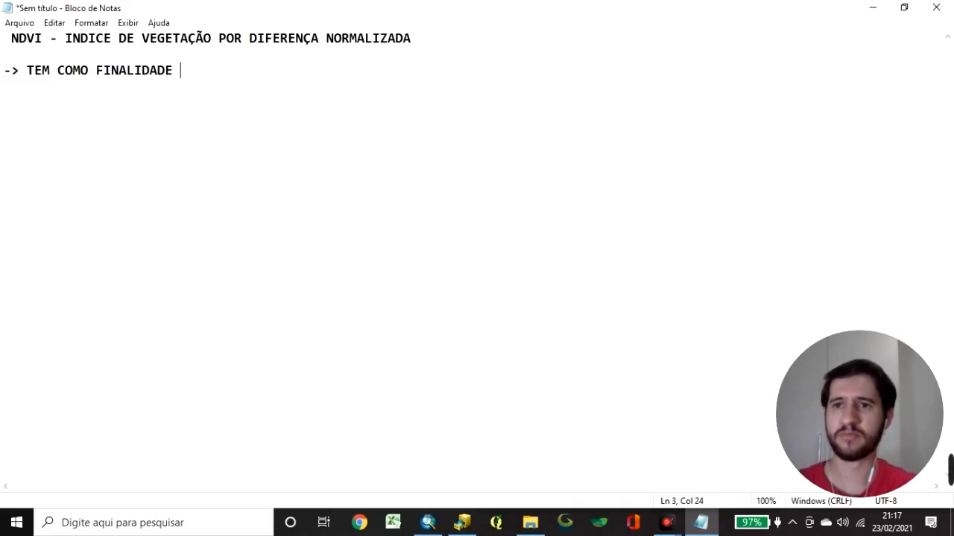
pyautogui.write('DESTACAR A ')
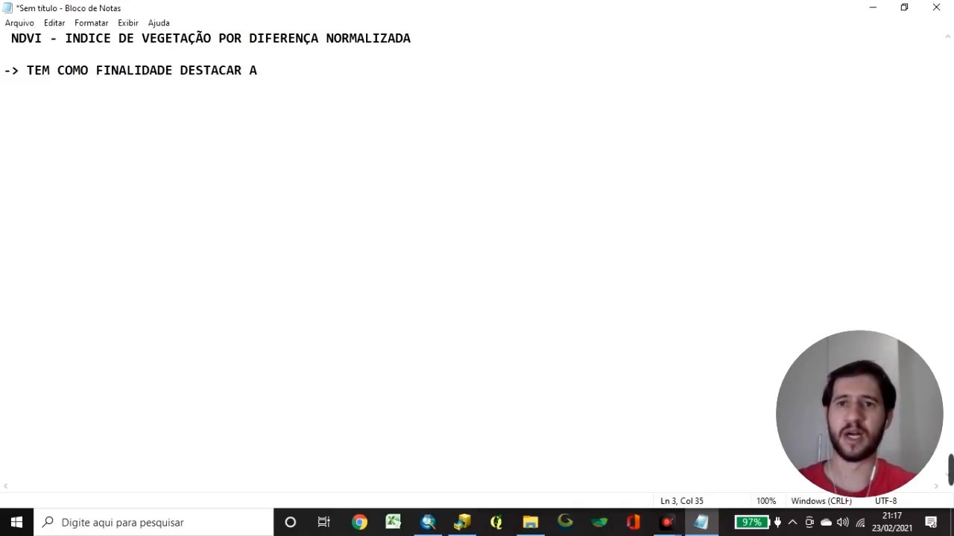
pyautogui.write('VEGETAÇÃO E TAMBEM ')
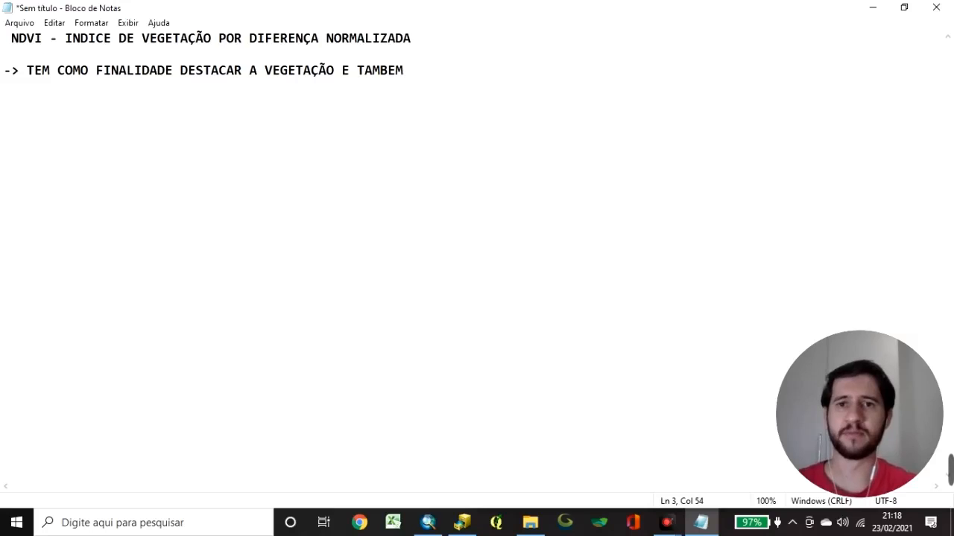
# Finish the first bullet with "DIFERENCIAR ELAS A PARTIR DE SUA SAÚDE"
pyautogui.write('D')
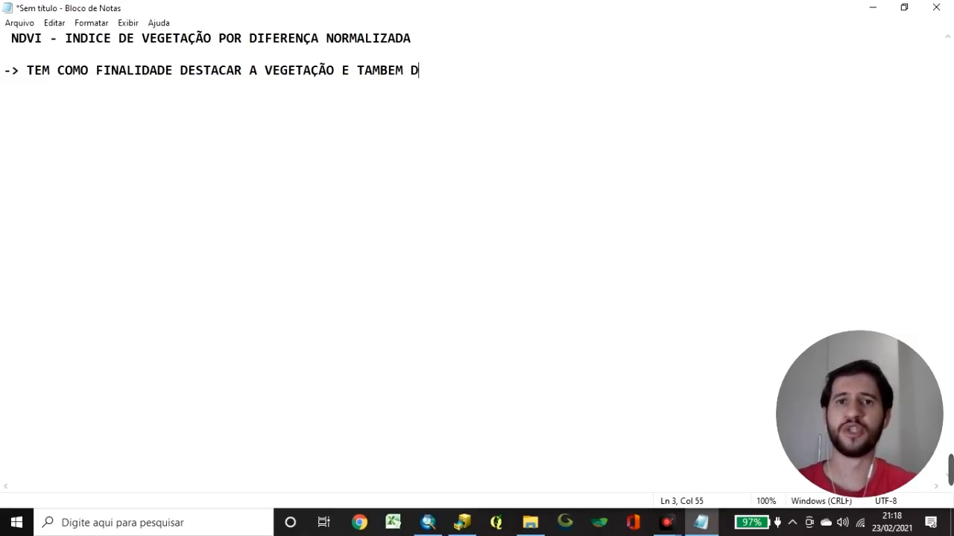
pyautogui.write('IFERENCIAR ')
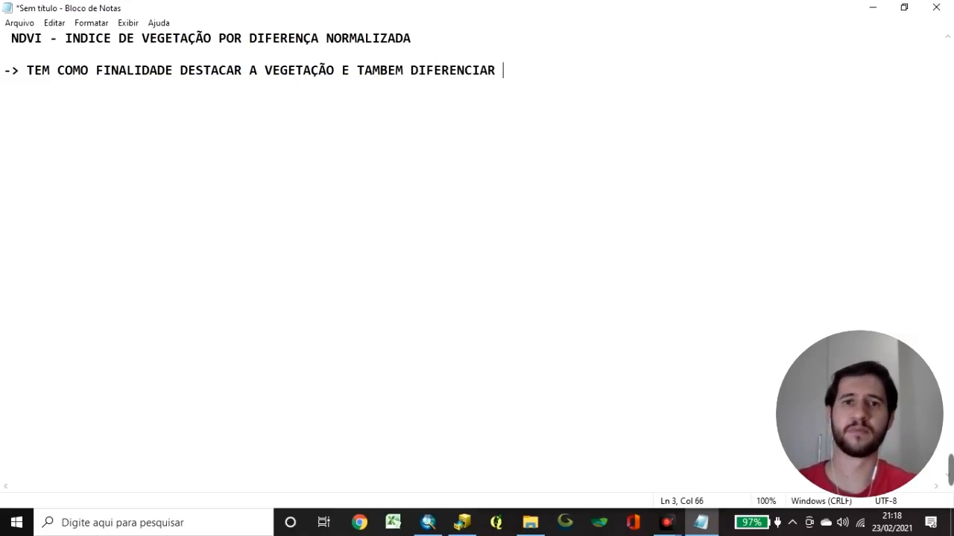
pyautogui.write('ELAS A PA')
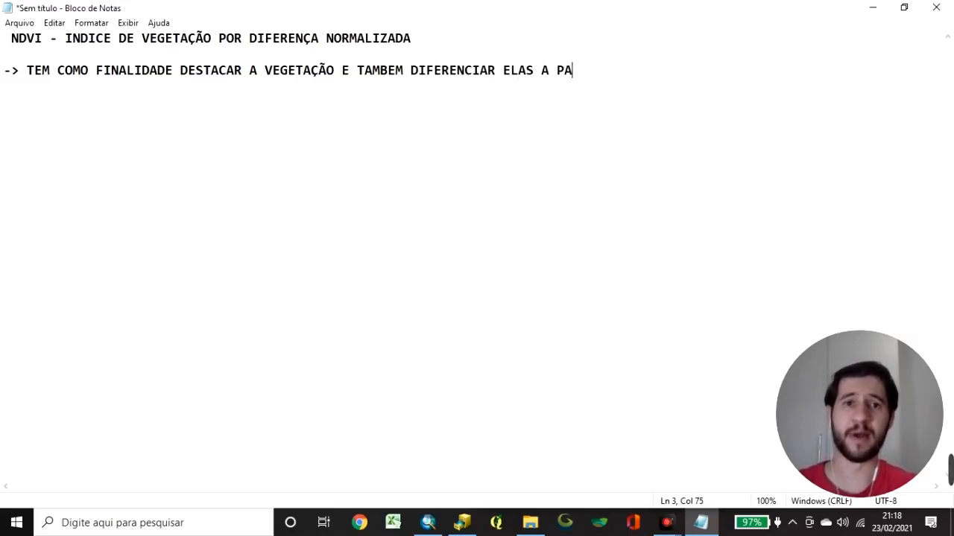
pyautogui.write('RTIR DE SUA S')
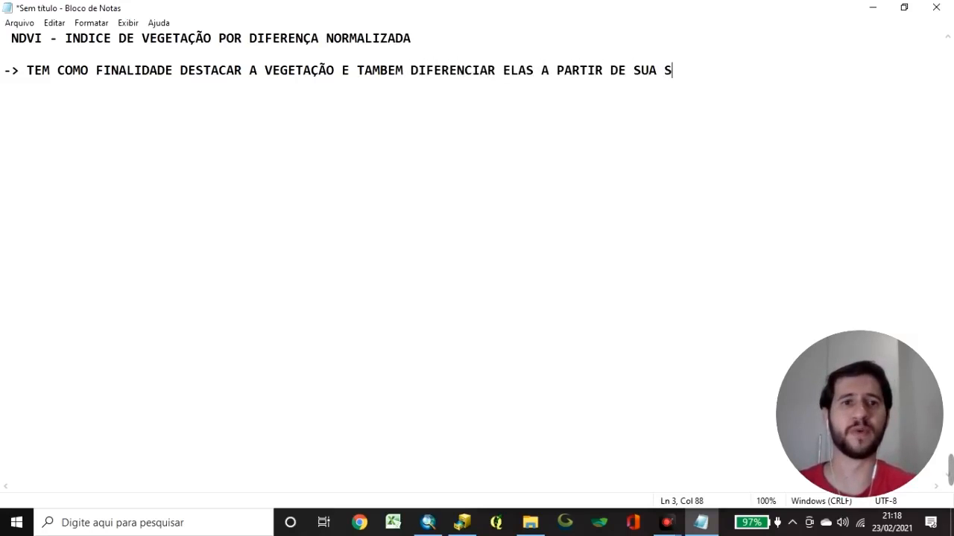
pyautogui.write('A-UDE')
pyautogui.press('BackSpace')
pyautogui.press('BackSpace')
pyautogui.press('BackSpace')
pyautogui.press('BackSpace')
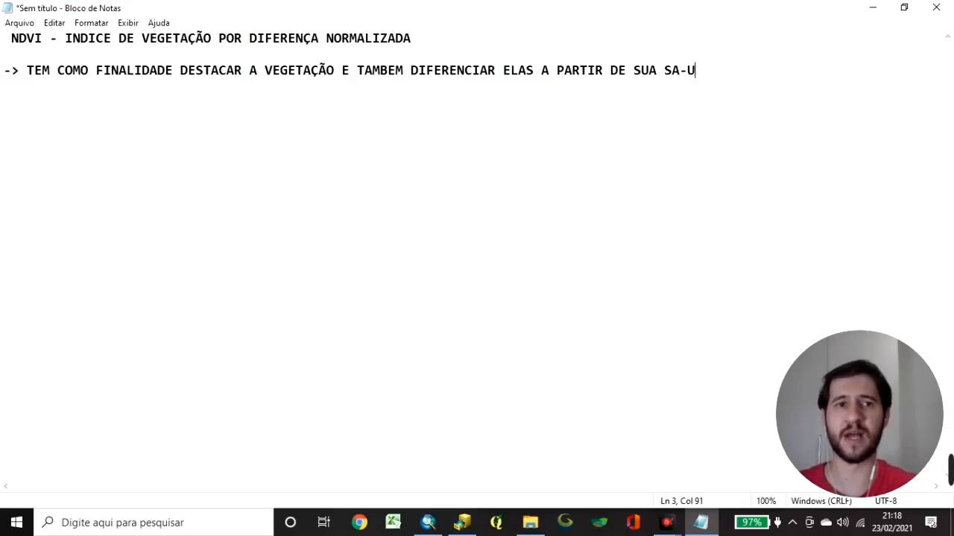
pyautogui.write('ÚDE')
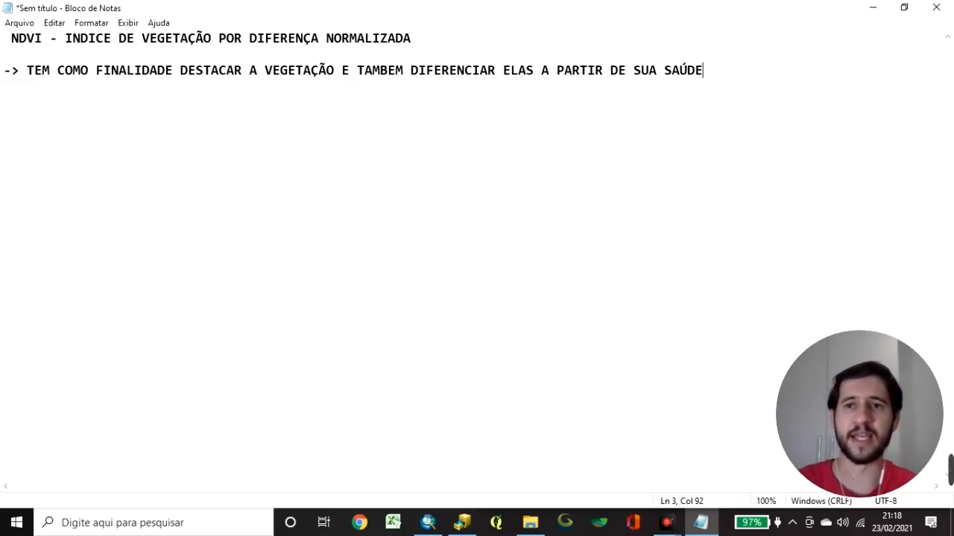
# Add a second bullet after a blank line: "-> É A RELAÇÃO ENTRE A BANDA DO INFRA-VERMELHO E VERMELHO"
pyautogui.press('Return')
pyautogui.press('Return')
pyautogui.write('->')
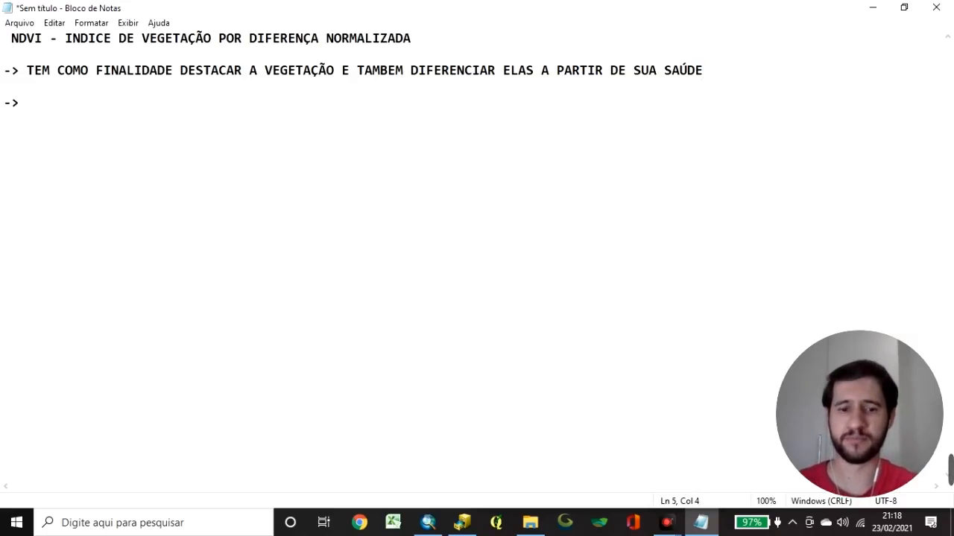
pyautogui.write(' É A')
pyautogui.write(' REALIZ')
pyautogui.press('BackSpace')
pyautogui.press('BackSpace')
pyautogui.press('BackSpace')
pyautogui.press('BackSpace')
pyautogui.write('LAÇÃO ENTRE ')
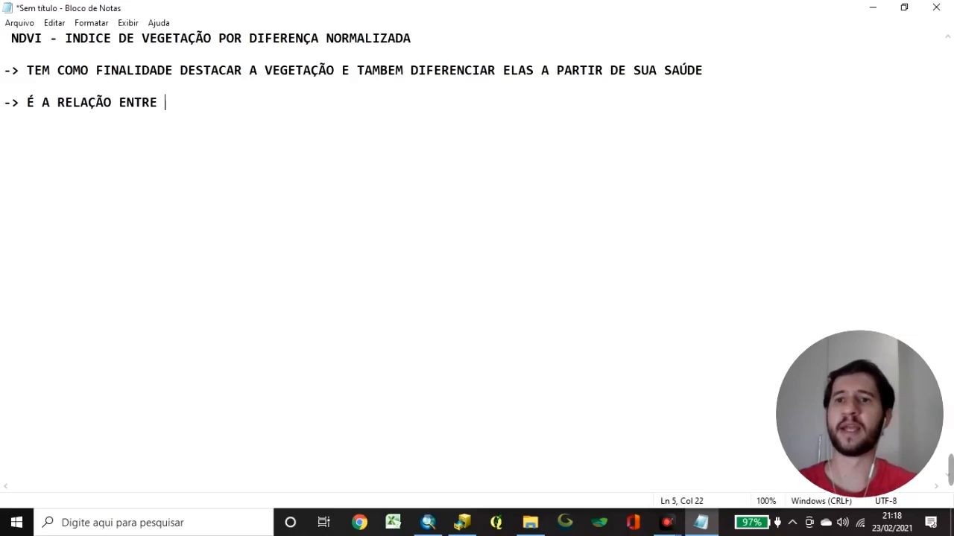
pyautogui.write('A BANDA DO INFRA')
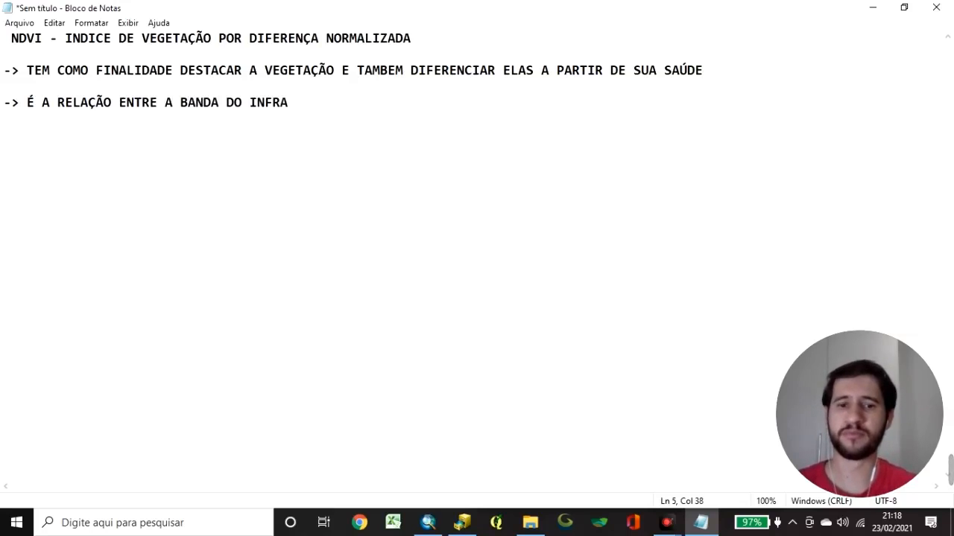
pyautogui.write('-VERMELHO E VERMELH')
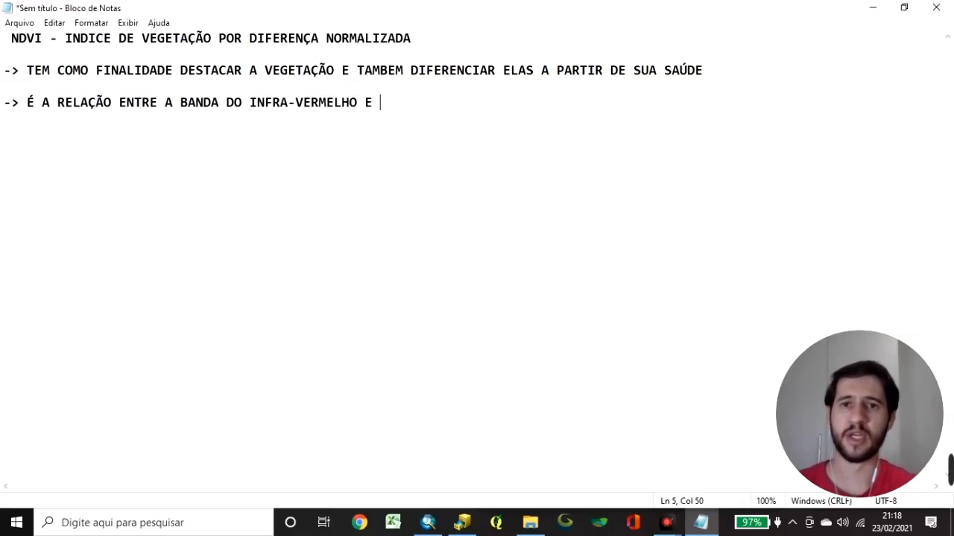
pyautogui.write('O')
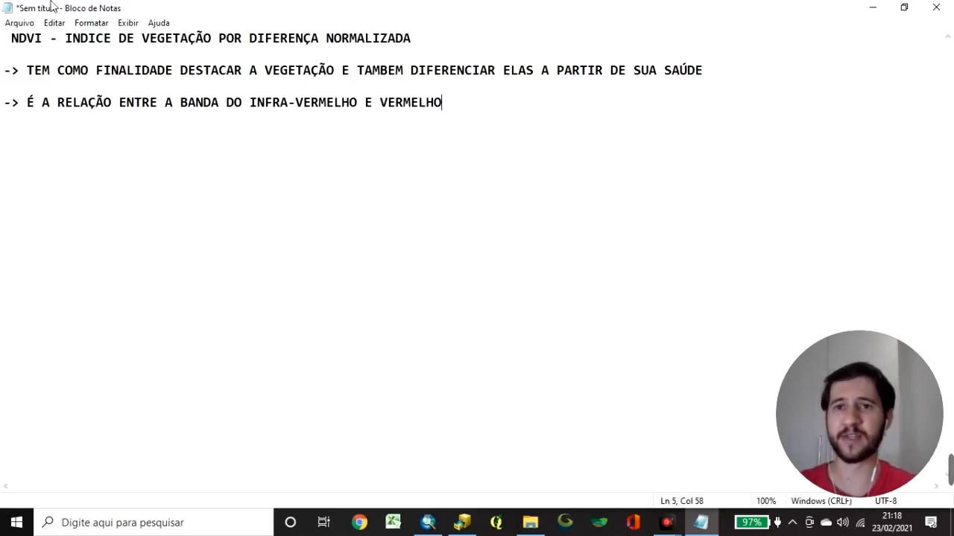
pyautogui.moveTo(257, 39); pyautogui.dragTo(319, 41)
pyautogui.click(325, 45)
pyautogui.click(481, 91)
pyautogui.click(466, 108)
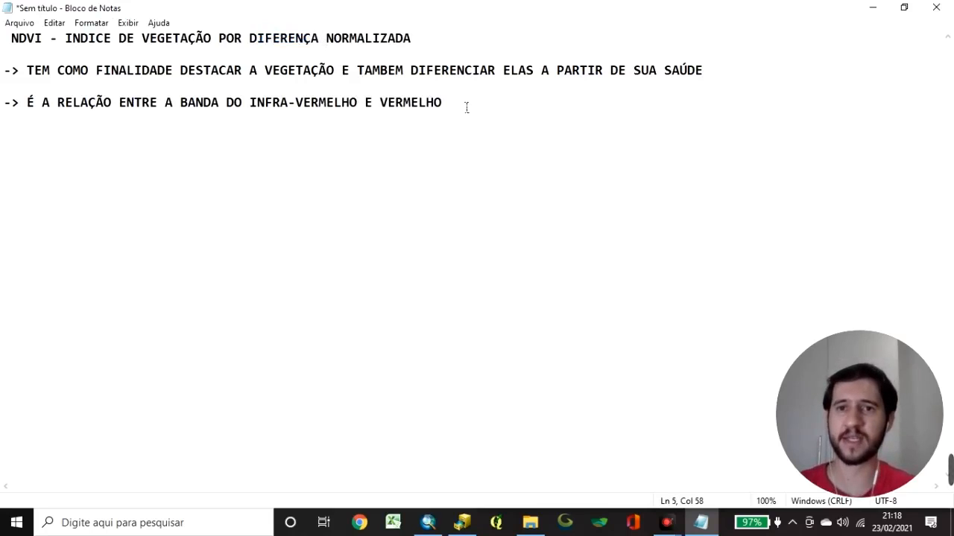
pyautogui.moveTo(254, 106); pyautogui.dragTo(286, 108)
pyautogui.click(430, 102)
pyautogui.click(451, 109)
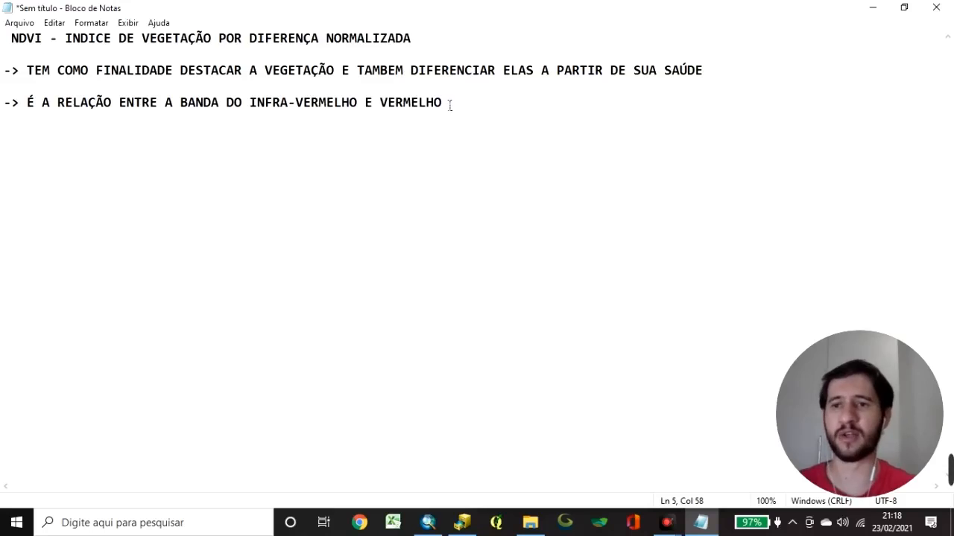
# Leave three blank lines below the band relation bullet and add the heading "-> RESOLUÇÃO ESPACIAL"
pyautogui.press('capslock')
pyautogui.press('Return')
pyautogui.press('Return')
pyautogui.press('Return')
pyautogui.press('Return')
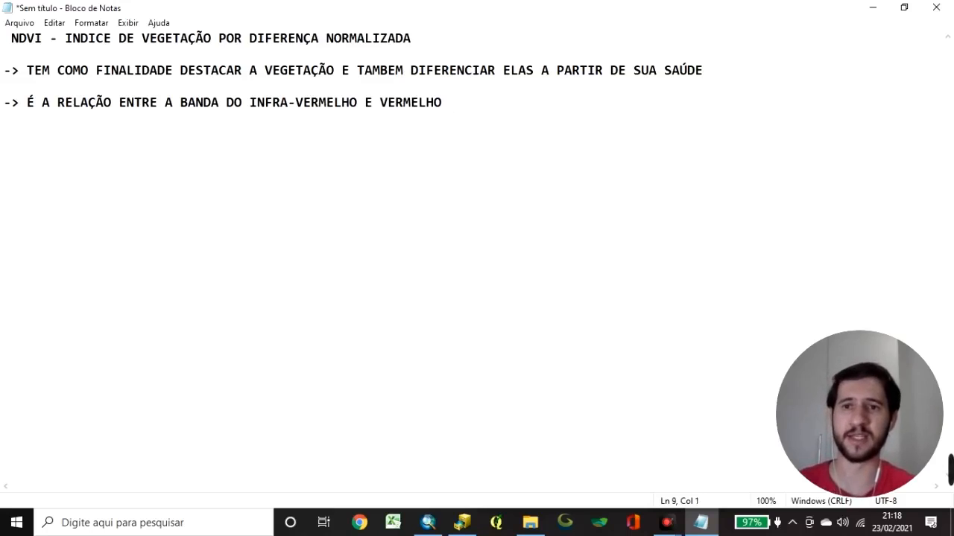
pyautogui.press('capslock')
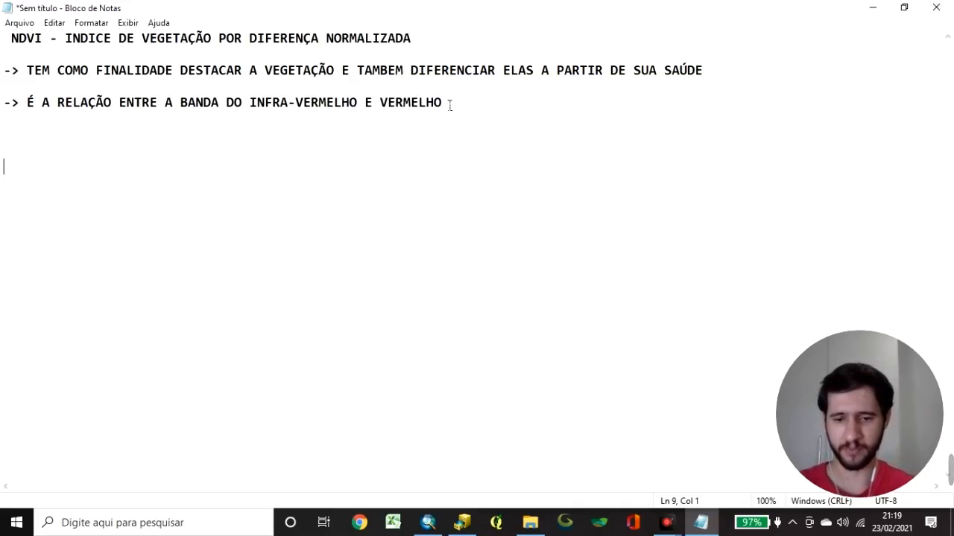
pyautogui.write('-> ')
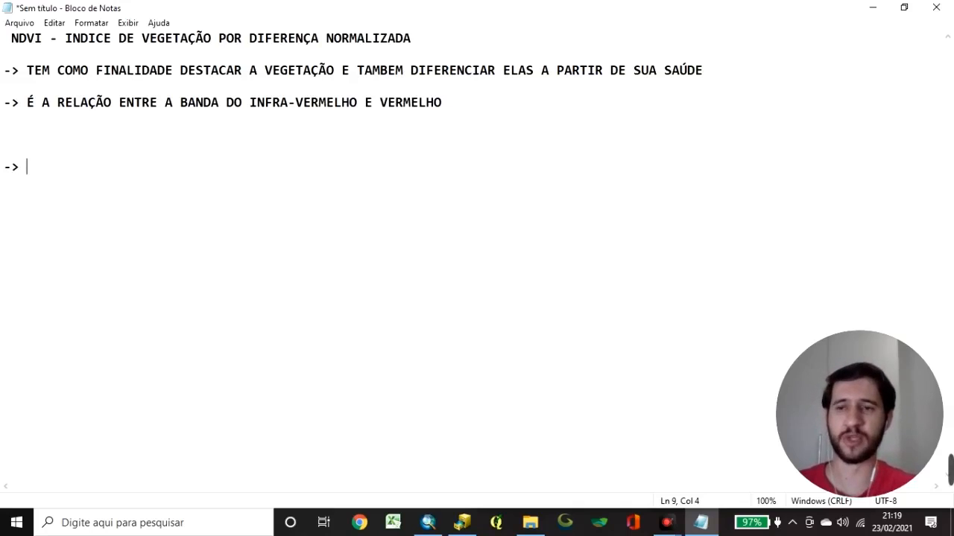
pyautogui.write('RE')
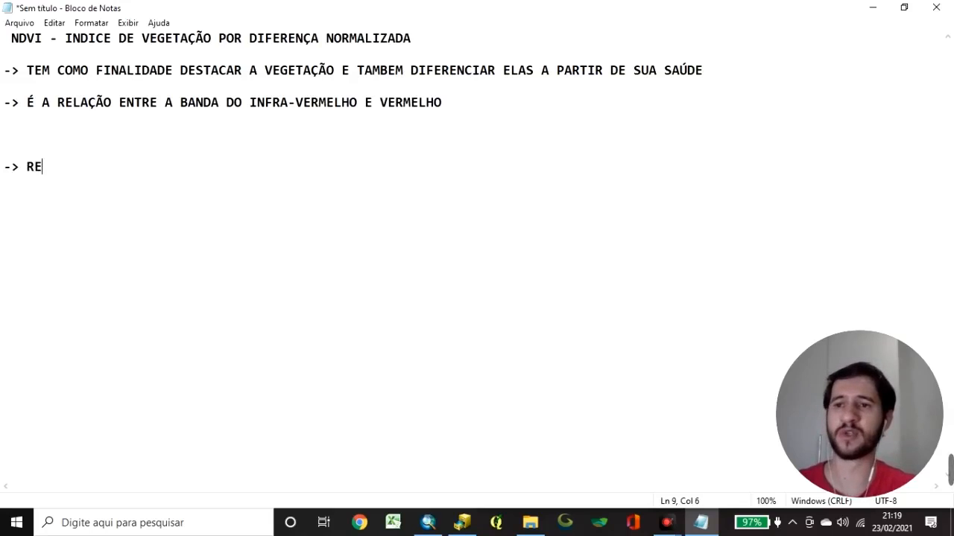
pyautogui.write('SOLUÇÃO ES')
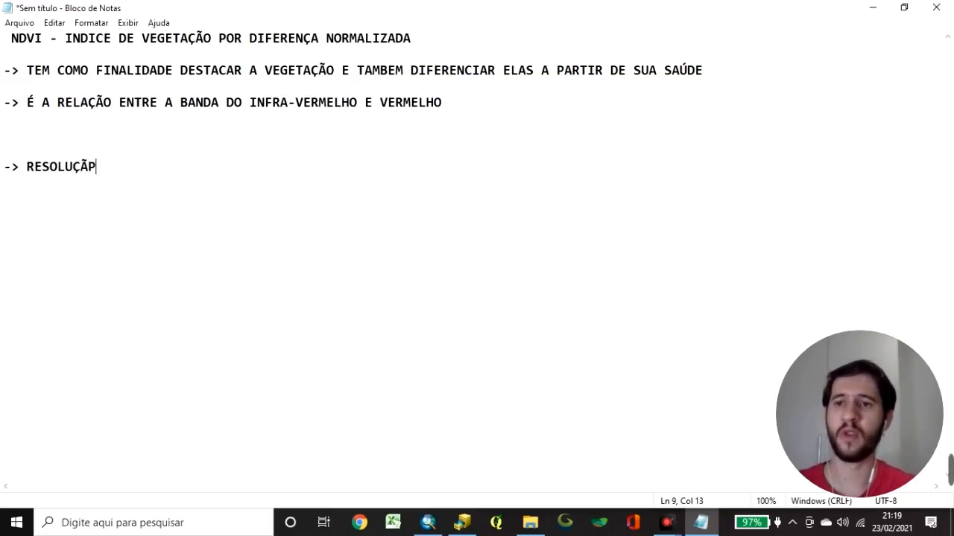
pyautogui.write('PACIAL')
pyautogui.press('Return')
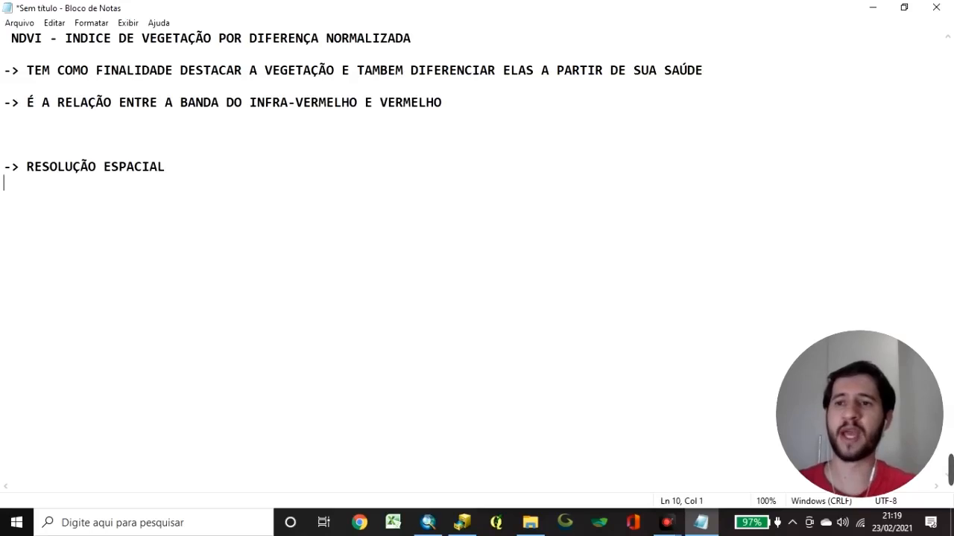
# Add an indented sub-item under RESOLUÇÃO ESPACIAL: "- É O NIVEL DE DETALHAMENTO QUE A IMAGEM OFERECE"
pyautogui.write('- ')
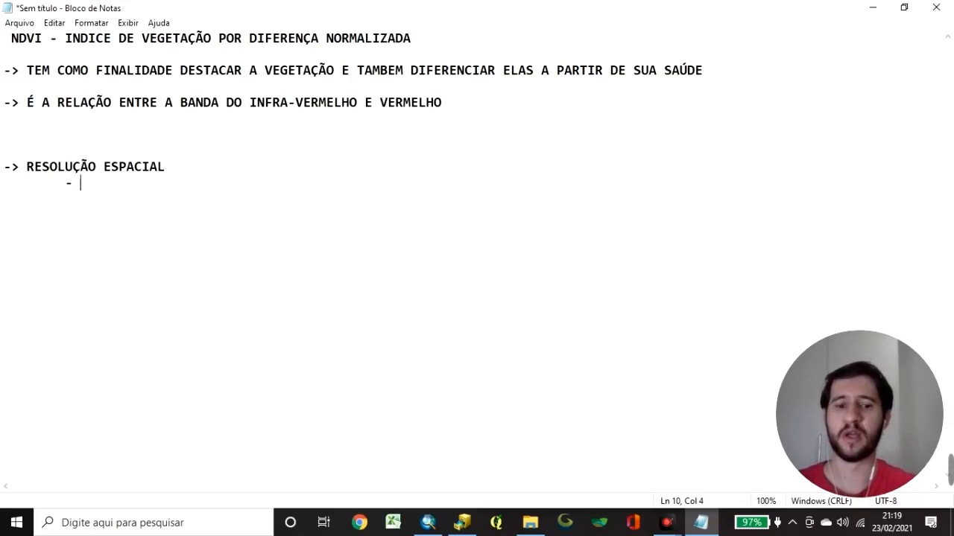
pyautogui.write('É O NIVEL DE DE')
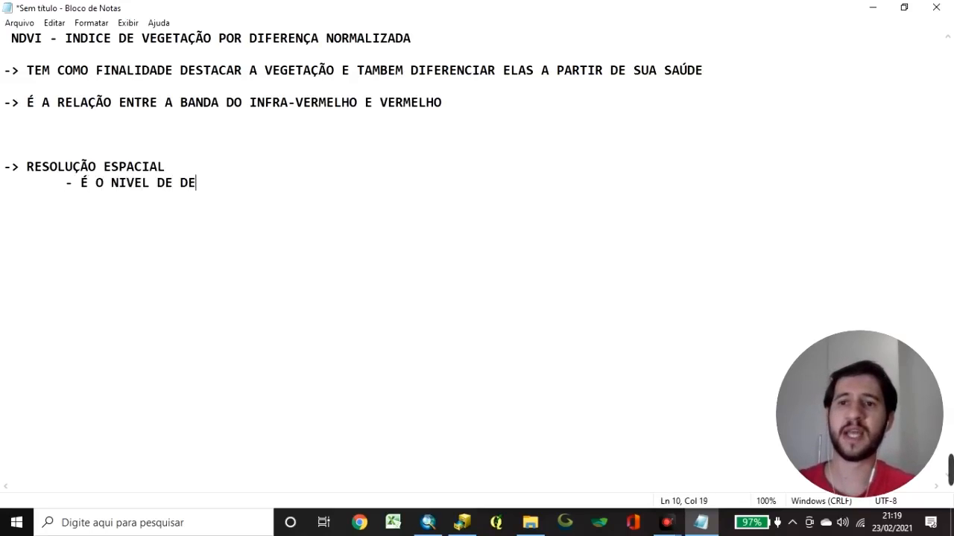
pyautogui.write('TALHAMENTO QUE ')
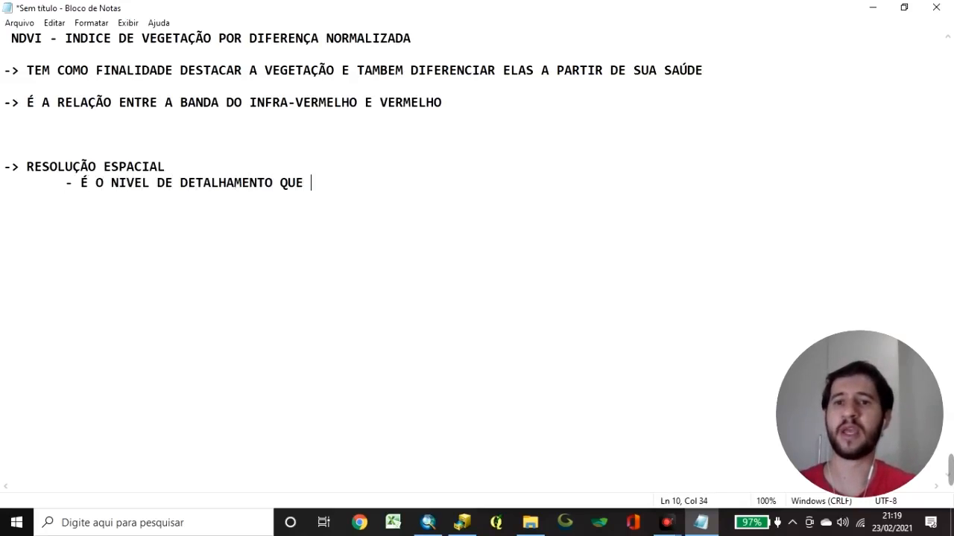
pyautogui.write('A IMAGEM OFEREN')
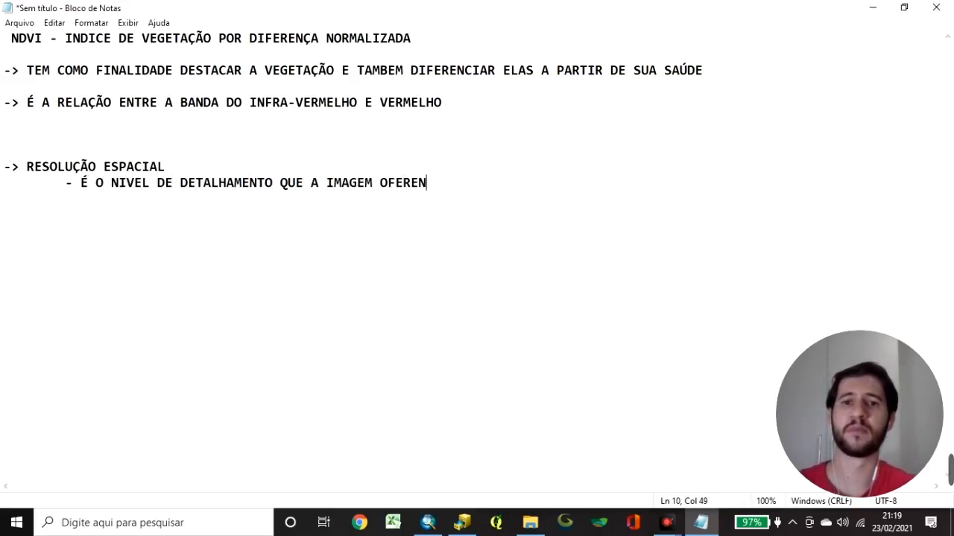
pyautogui.press('BackSpace')
pyautogui.write('CE ')
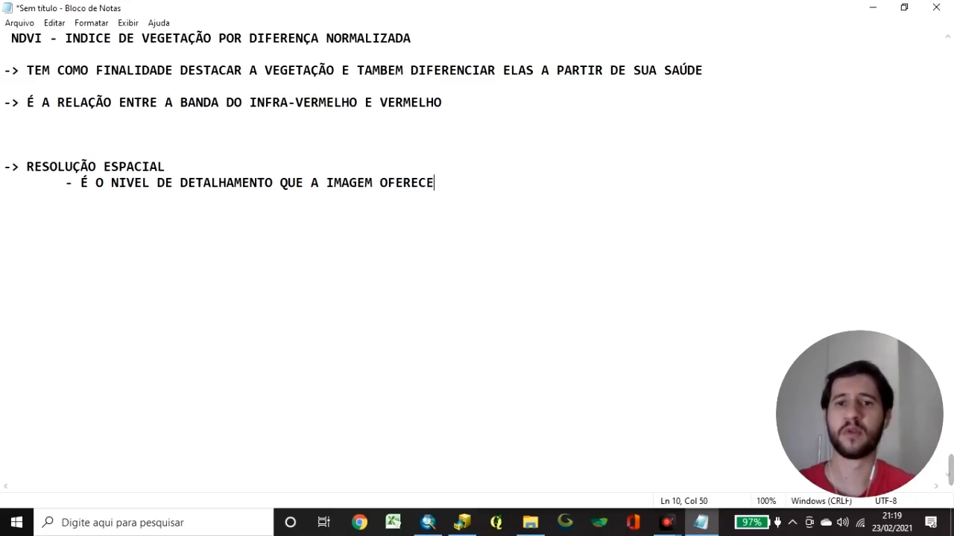
pyautogui.write('(')
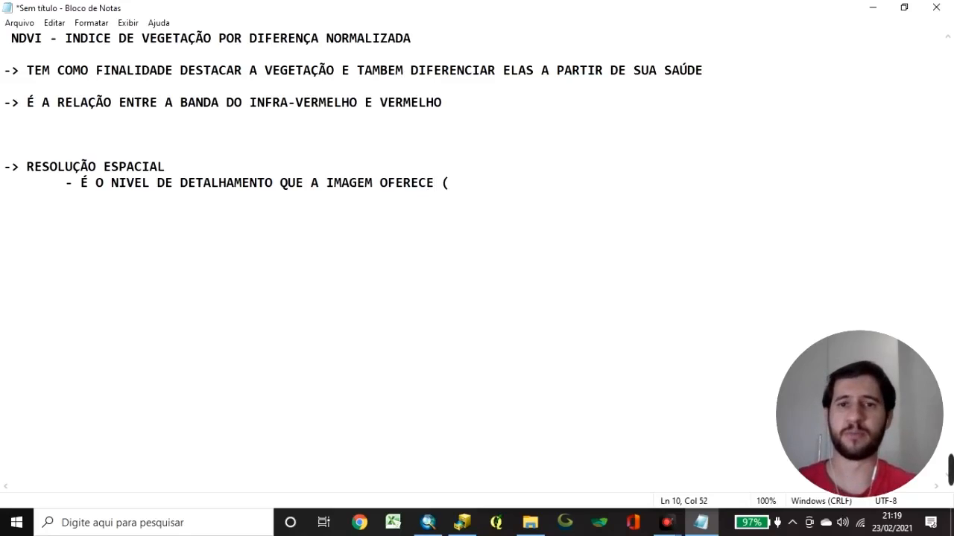
pyautogui.write('PRECISÃO')
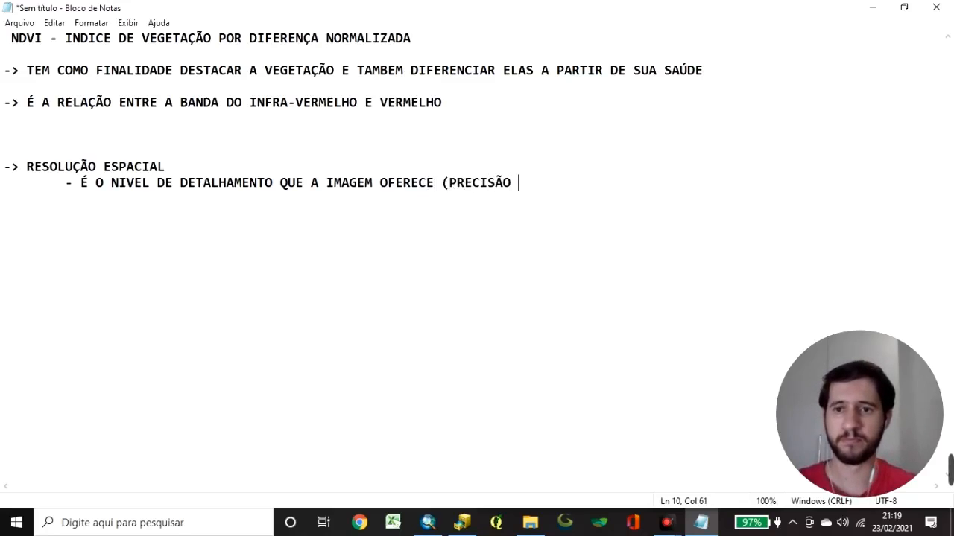
pyautogui.write(')')
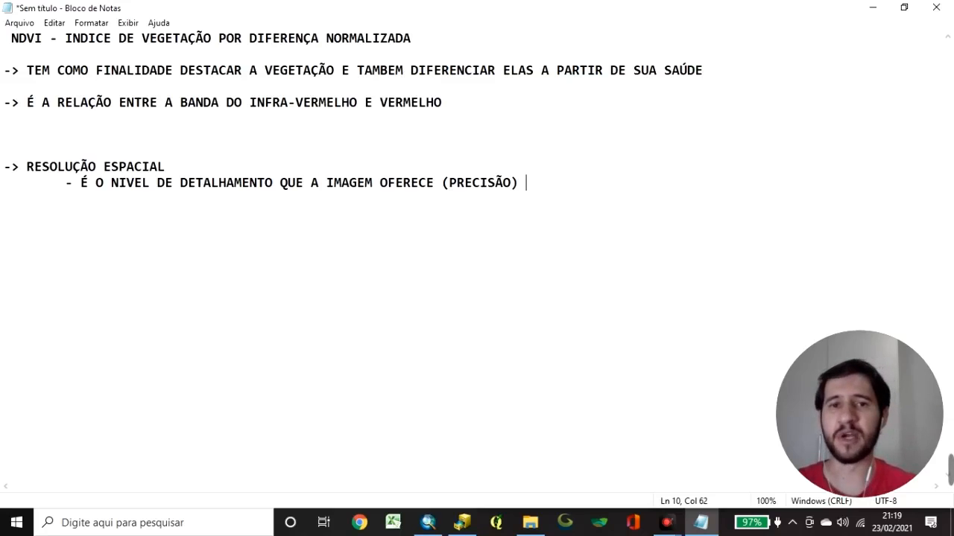
pyautogui.press('BackSpace')
pyautogui.press('BackSpace')
pyautogui.press('BackSpace')
pyautogui.press('BackSpace')
pyautogui.press('BackSpace')
pyautogui.press('BackSpace')
pyautogui.press('BackSpace')
pyautogui.press('BackSpace')
pyautogui.press('BackSpace')
pyautogui.press('BackSpace')
pyautogui.press('BackSpace')
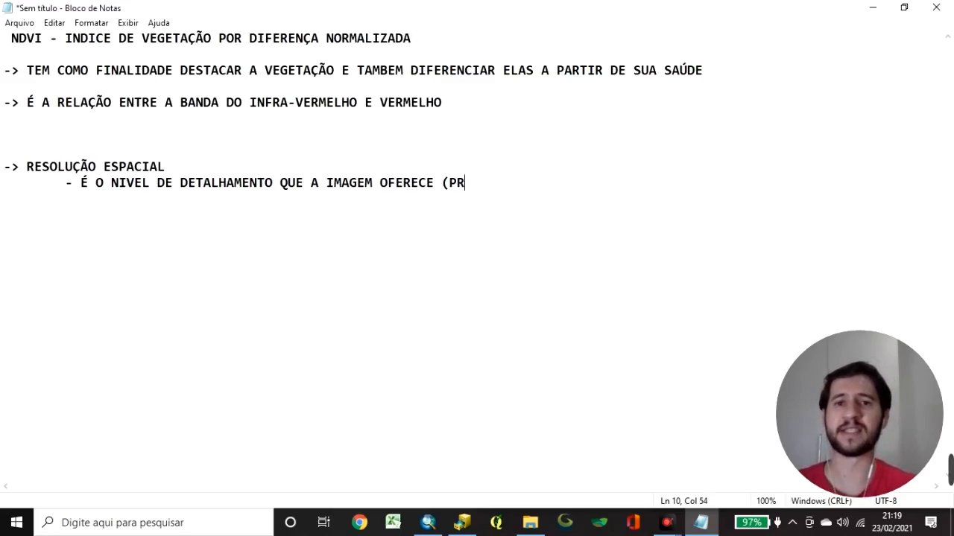
pyautogui.press('BackSpace')
# Extend the spatial resolution sub-item with ", O MENOR ALVO QUE É POSSIVEL IDENTIFICAR"
pyautogui.write(', ')
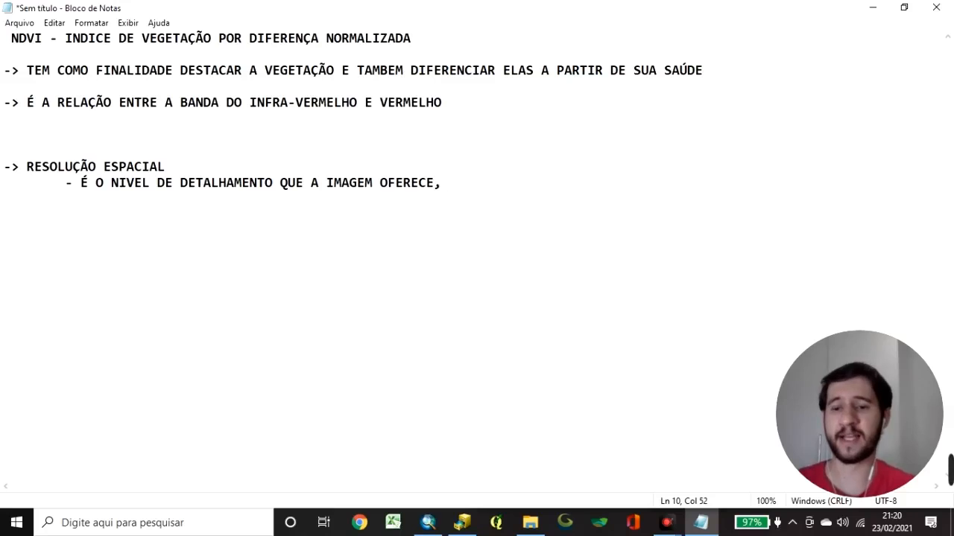
pyautogui.write('O MEE')
pyautogui.press('BackSpace')
pyautogui.write('NOR ALVO QUE ')
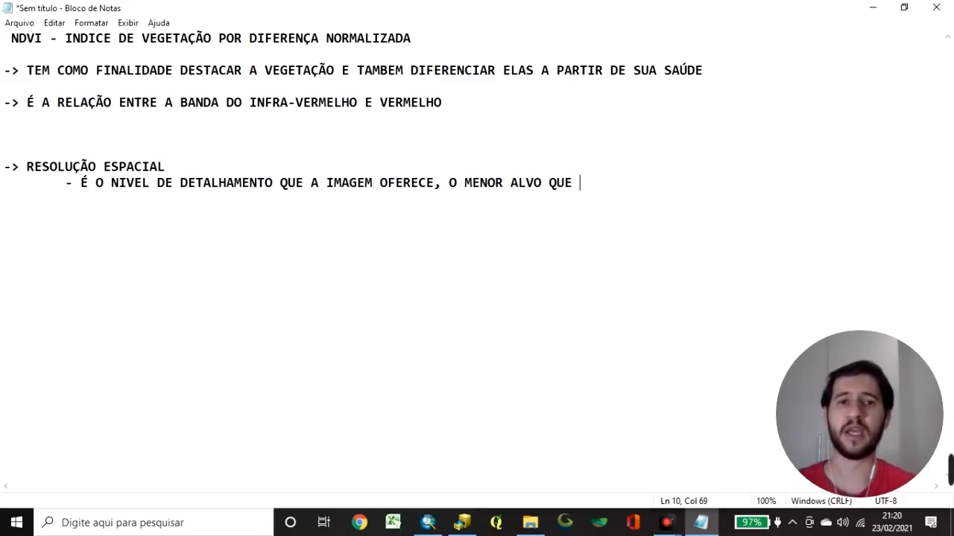
pyautogui.write('É POSSIVEL IDE')
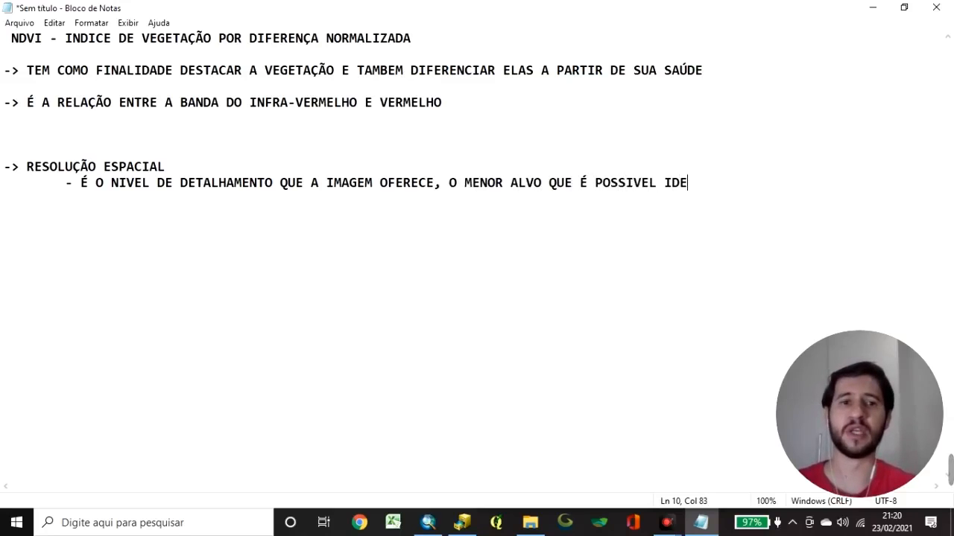
pyautogui.write('NTIFICAR')
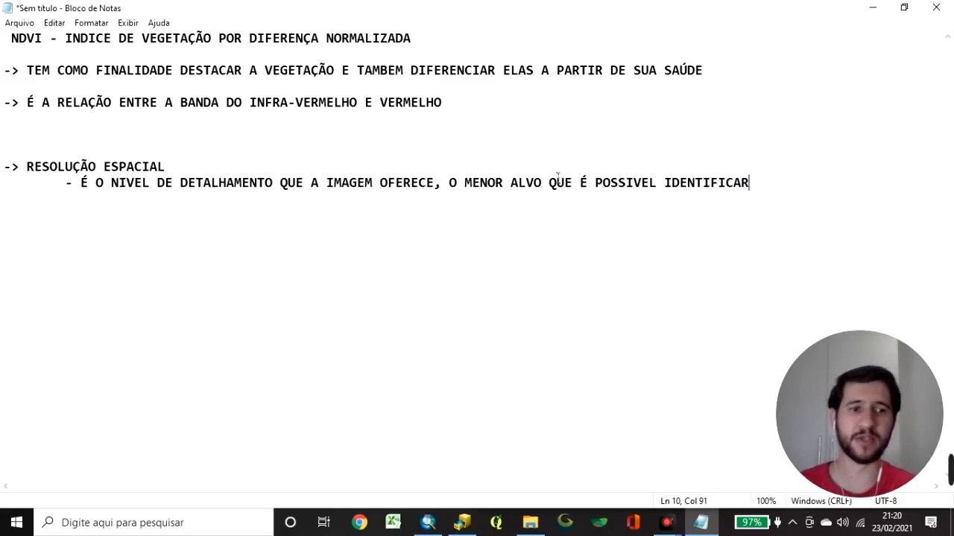
# Leave a blank line below the spatial resolution sub-item and add the heading "-> RESOLUÇÃO RADIOMETRICA"
pyautogui.press('Return')
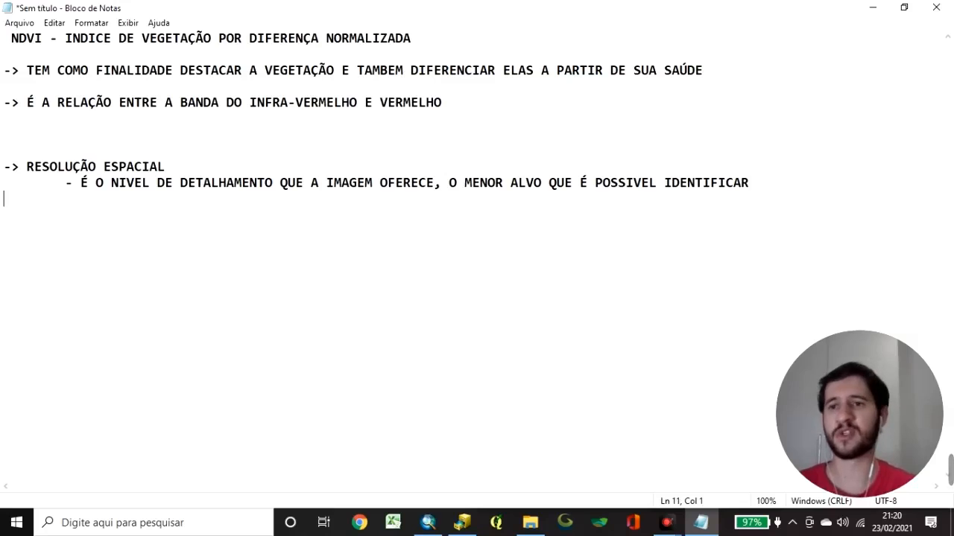
pyautogui.write('-> ERS')
pyautogui.press('BackSpace')
pyautogui.press('BackSpace')
pyautogui.press('BackSpace')
pyautogui.write('RESOLUÇÃO RADIOMETRICA')
# Add an indented sub-item under RESOLUÇÃO RADIOMETRICA: "- QUANTIDADE DE TONS DE CINZA"
pyautogui.press('Return')
pyautogui.press('Tab')
pyautogui.write('- ')
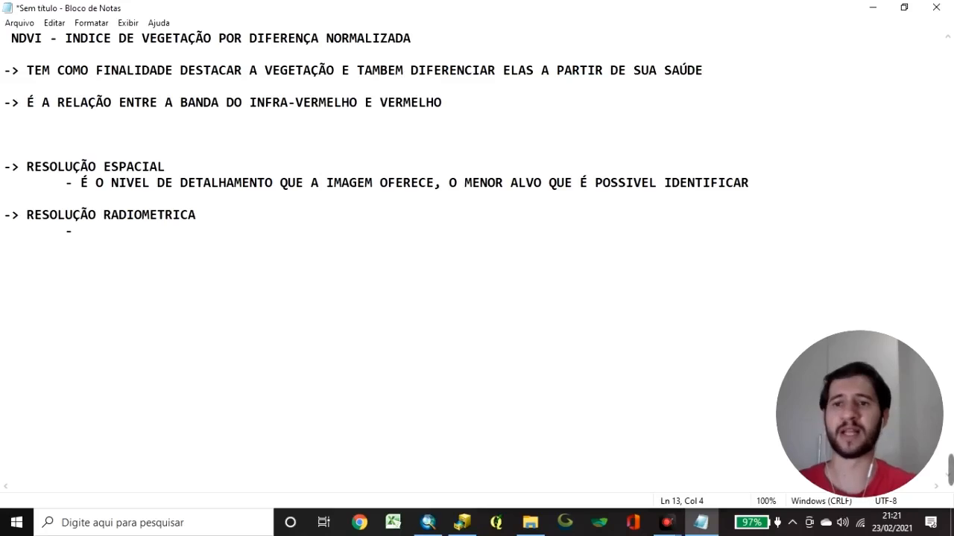
pyautogui.write('QUA')
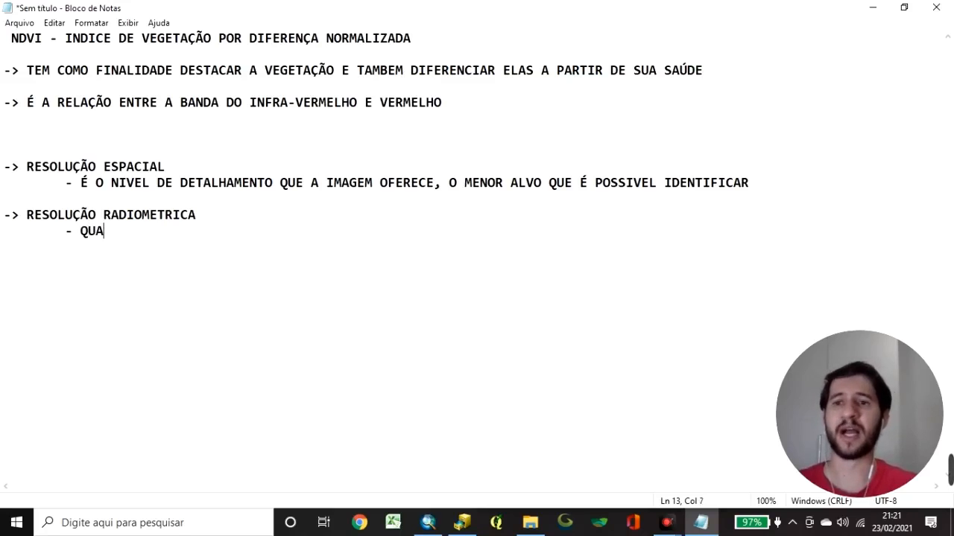
pyautogui.write('NTIDADE DE')
pyautogui.press('BackSpace')
pyautogui.press('BackSpace')
pyautogui.press('BackSpace')
pyautogui.press('BackSpace')
pyautogui.write('D E')
pyautogui.press('BackSpace')
pyautogui.press('BackSpace')
pyautogui.write('E TONS DE FI')
pyautogui.press('BackSpace')
pyautogui.press('BackSpace')
pyautogui.write('DE')
pyautogui.press('BackSpace')
pyautogui.press('BackSpace')
pyautogui.press('BackSpace')
pyautogui.write('CINZA')
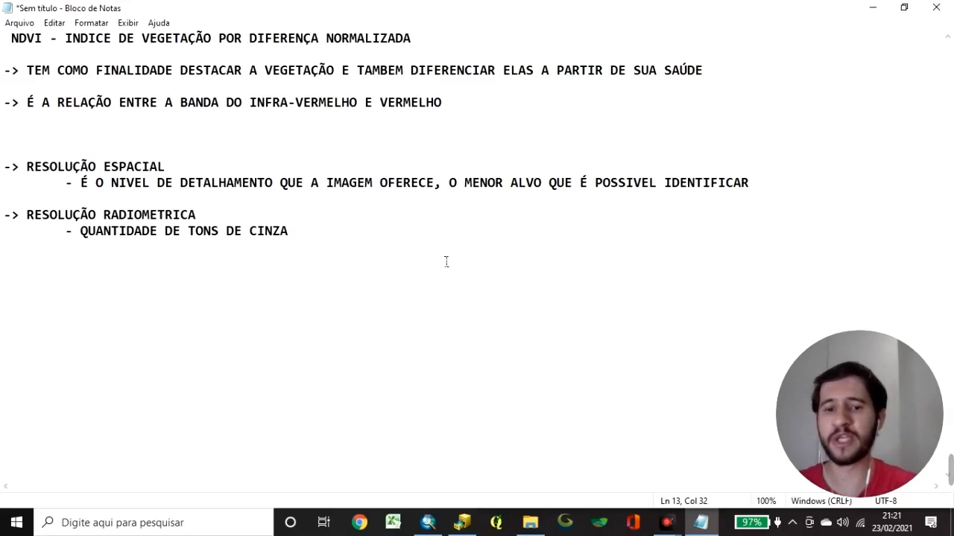
# Extend the radiometric resolution sub-item with "8 A 32 BITS 2 ELVADO A POTENCIA ( NUMERO DE BITS )"
pyautogui.write('8 A 32 ')
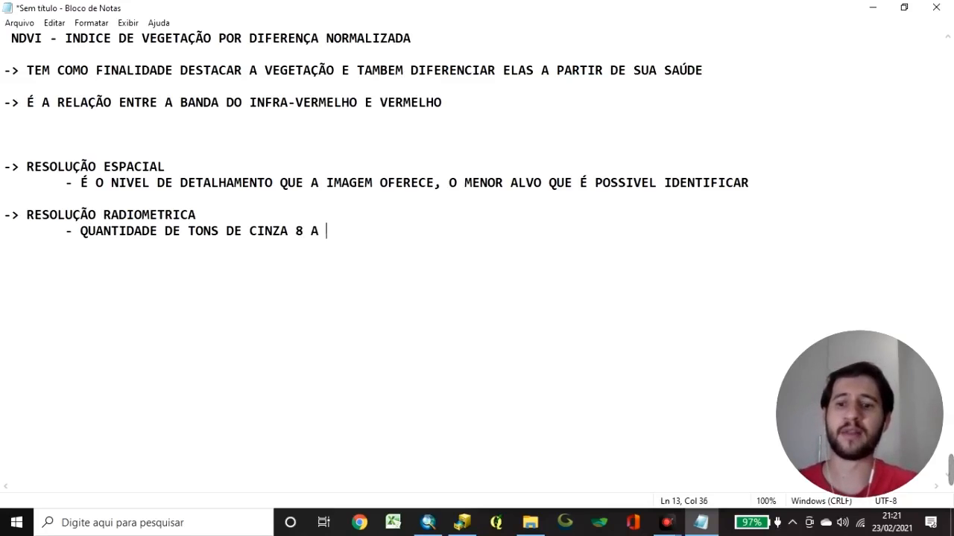
pyautogui.write('BITS ')
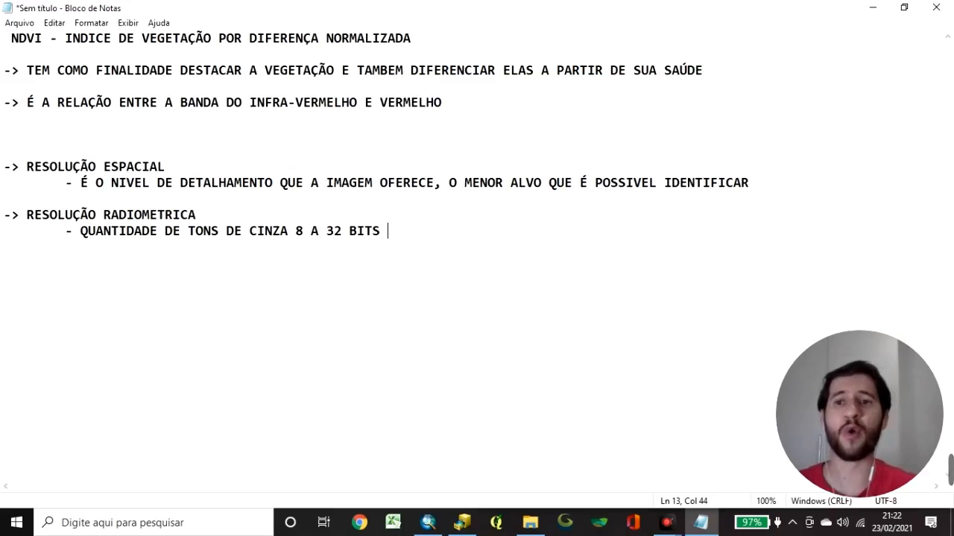
pyautogui.write('2 ELVADO A ')
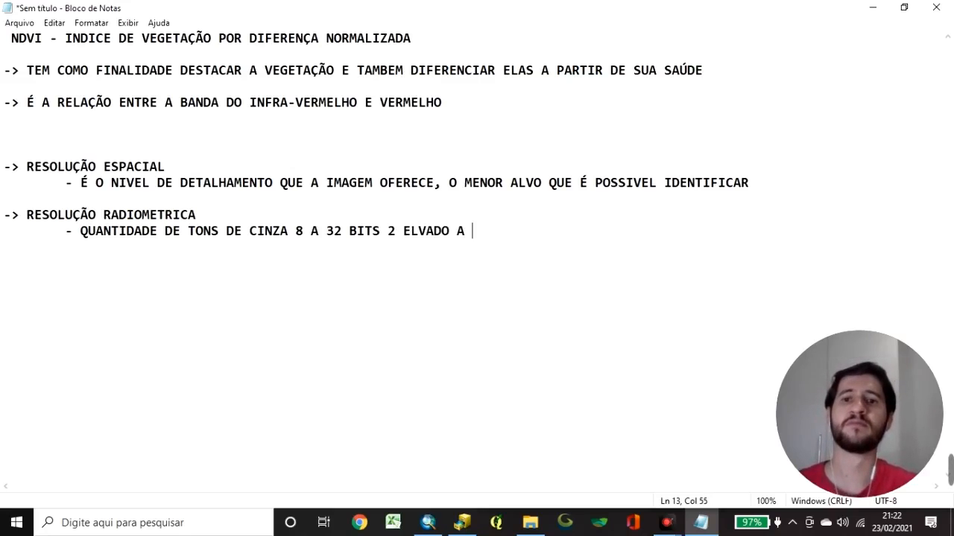
pyautogui.write('POTENCIA(')
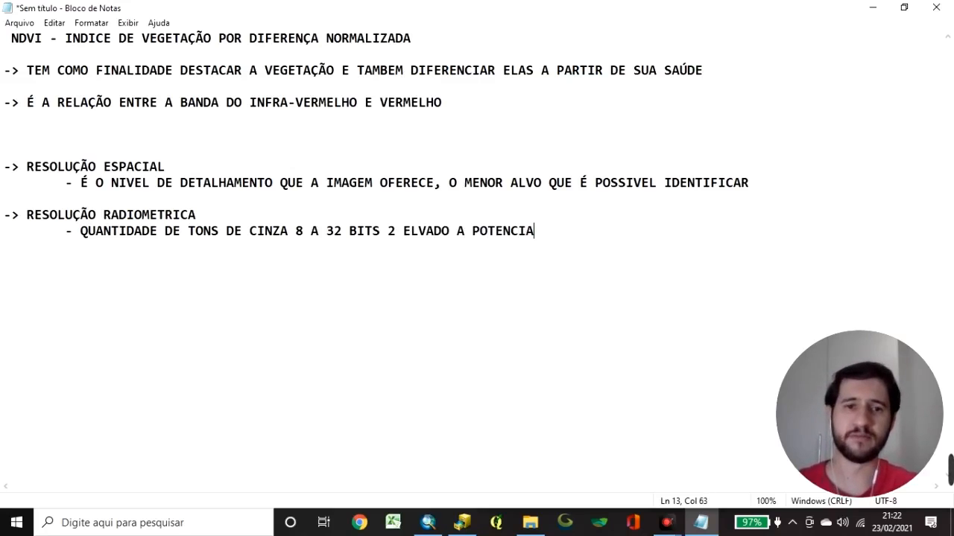
pyautogui.press('BackSpace')
pyautogui.write('(')
pyautogui.press('BackSpace')
pyautogui.press('BackSpace')
pyautogui.write('( NUMERO D')
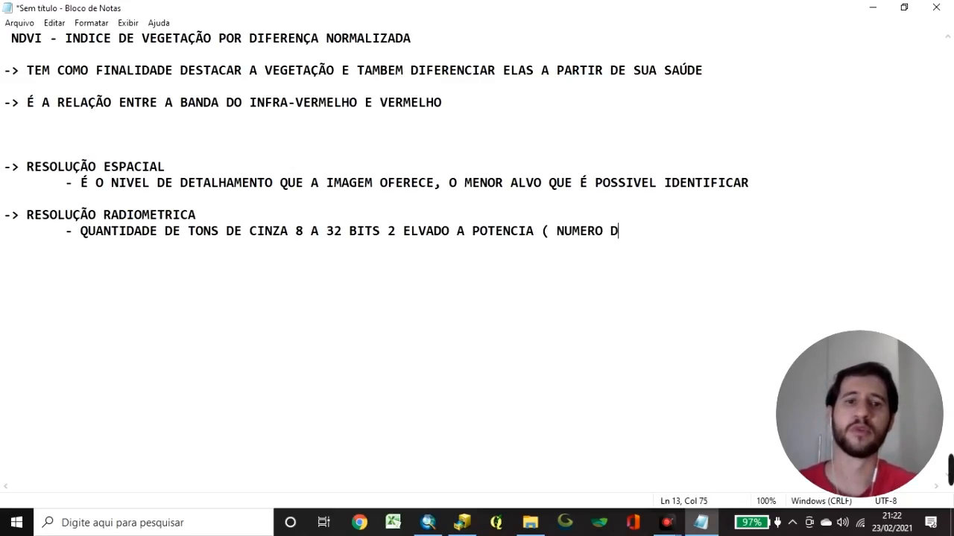
pyautogui.write('E BITS)')
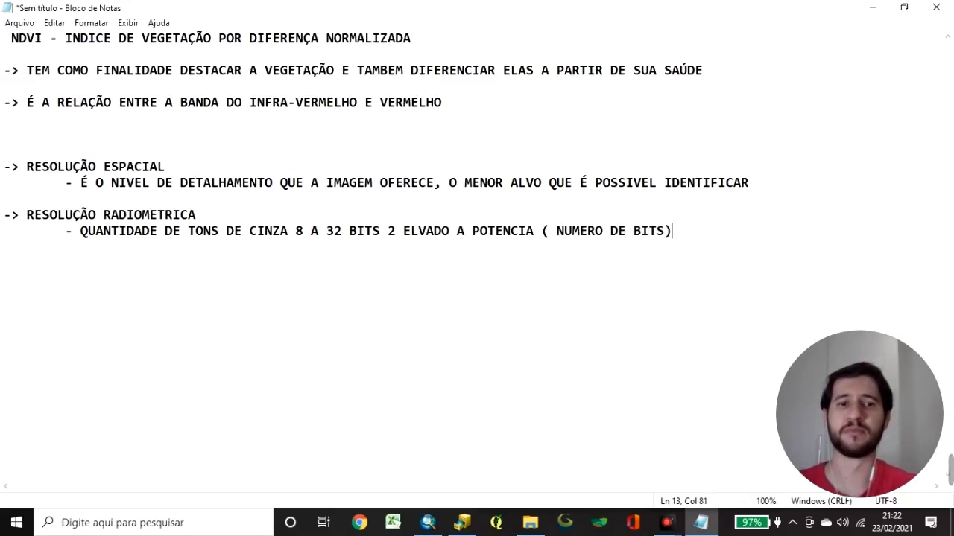
pyautogui.press('BackSpace')
pyautogui.write(')')
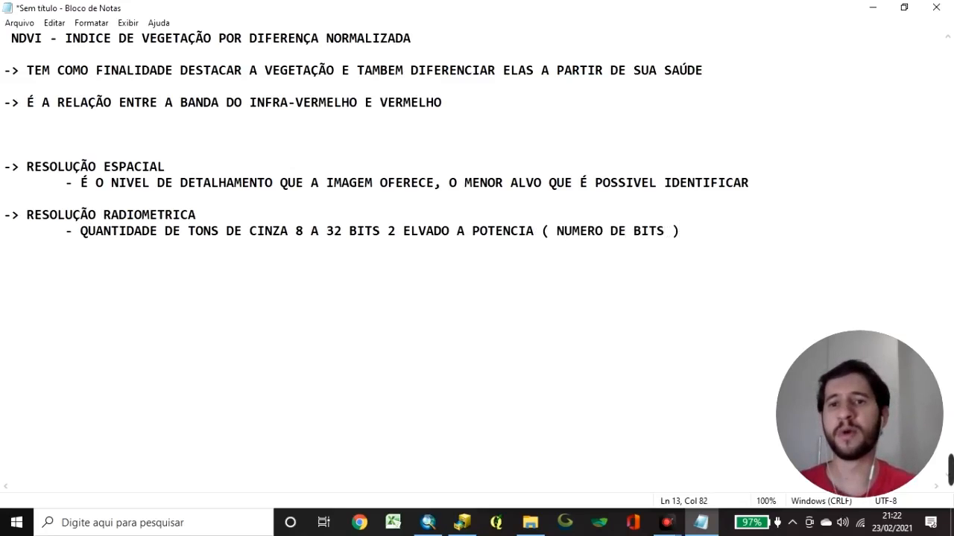
# Add a twice-indented item below the radiometric sub-item: "* 8 BITS ELA TEM 256 TONS DE CINZA"
pyautogui.press('Return')
pyautogui.press('Tab')
pyautogui.press('Tab')
pyautogui.write('*')
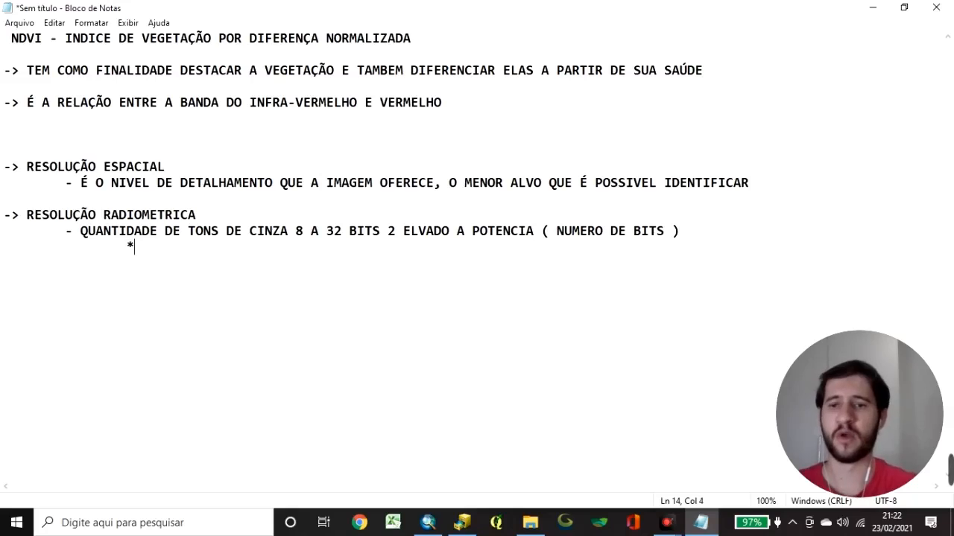
pyautogui.write(' 8 bIT')
pyautogui.press('BackSpace')
pyautogui.press('BackSpace')
pyautogui.press('BackSpace')
pyautogui.write('bIT')
pyautogui.press('BackSpace')
pyautogui.press('BackSpace')
pyautogui.press('BackSpace')
pyautogui.write('BITS ')
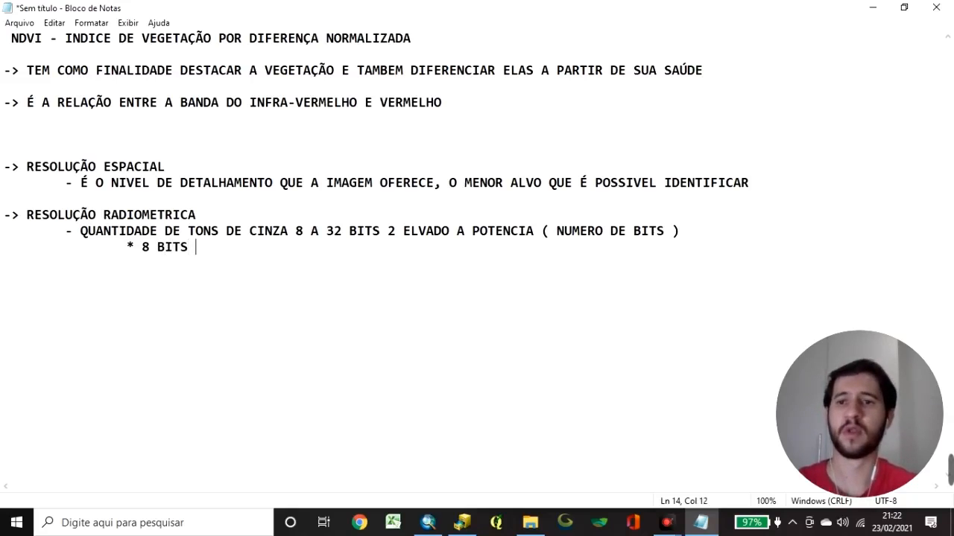
pyautogui.write('ELA TEM 256 ')
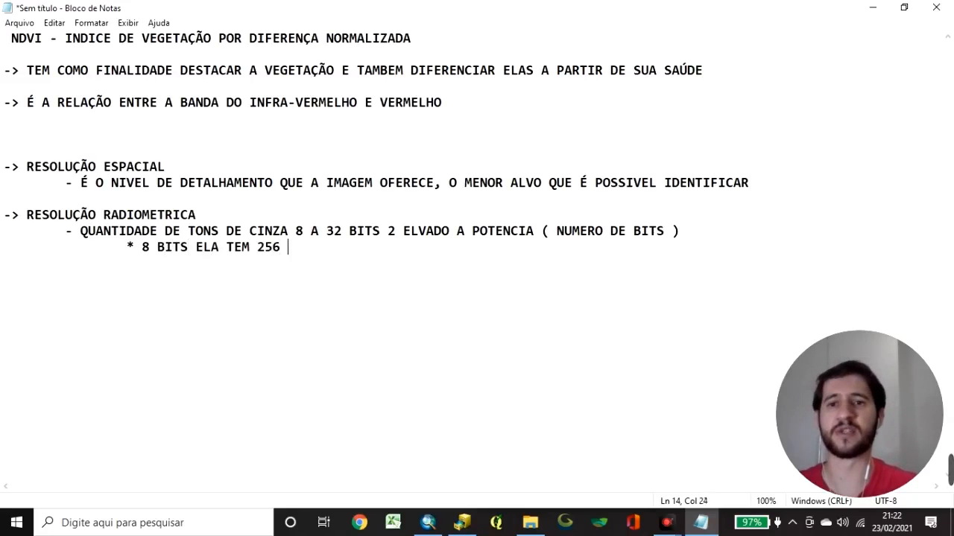
pyautogui.write('TONS DE CINZA')
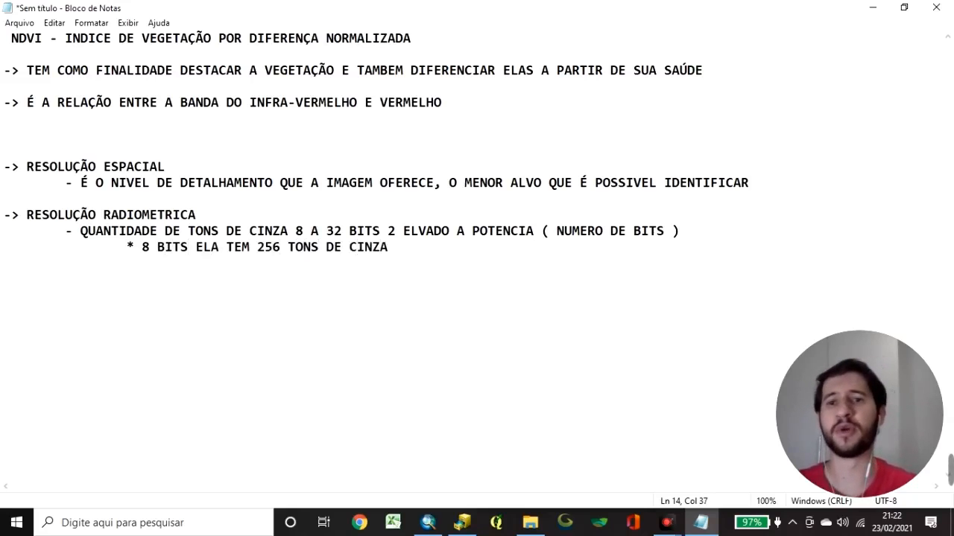
# Review the bit range in the radiometric resolution notes and highlight the value 256 in the 8-bit item
pyautogui.moveTo(272, 255); pyautogui.dragTo(267, 254)
pyautogui.click(284, 255)
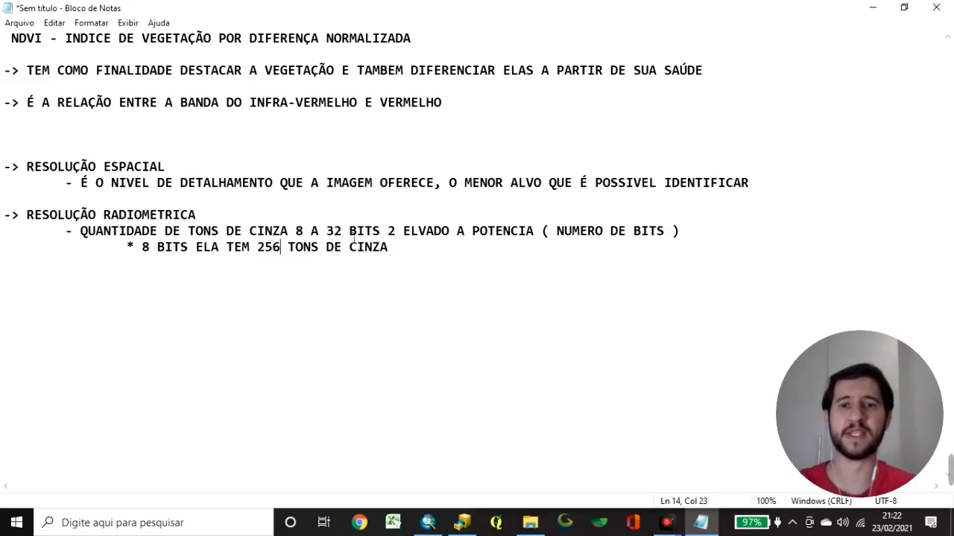
pyautogui.moveTo(343, 237); pyautogui.dragTo(325, 237)
pyautogui.click(401, 272)
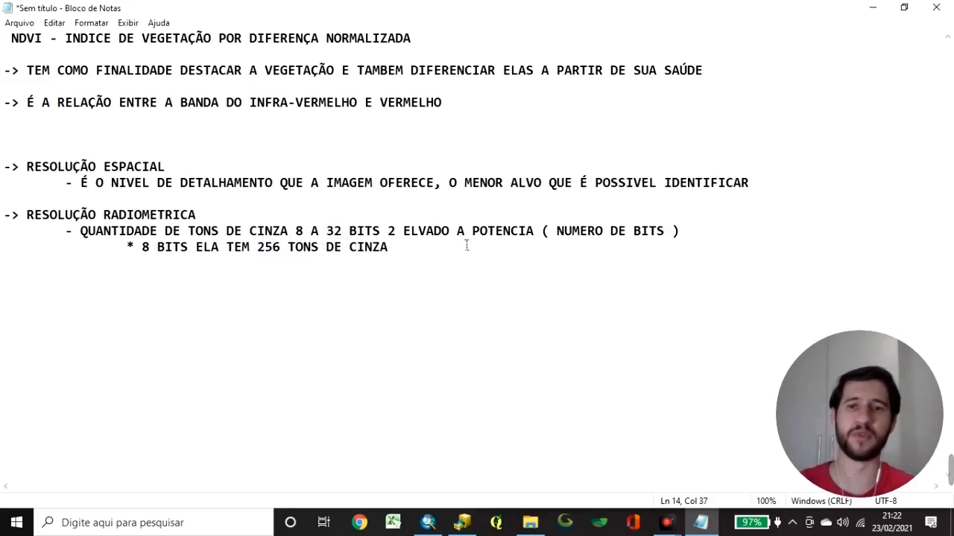
pyautogui.click(346, 236)
pyautogui.click(375, 288)
pyautogui.click(222, 290)
pyautogui.click(238, 261)
pyautogui.click(264, 252)
pyautogui.click(258, 252)
pyautogui.moveTo(258, 252); pyautogui.dragTo(284, 255)
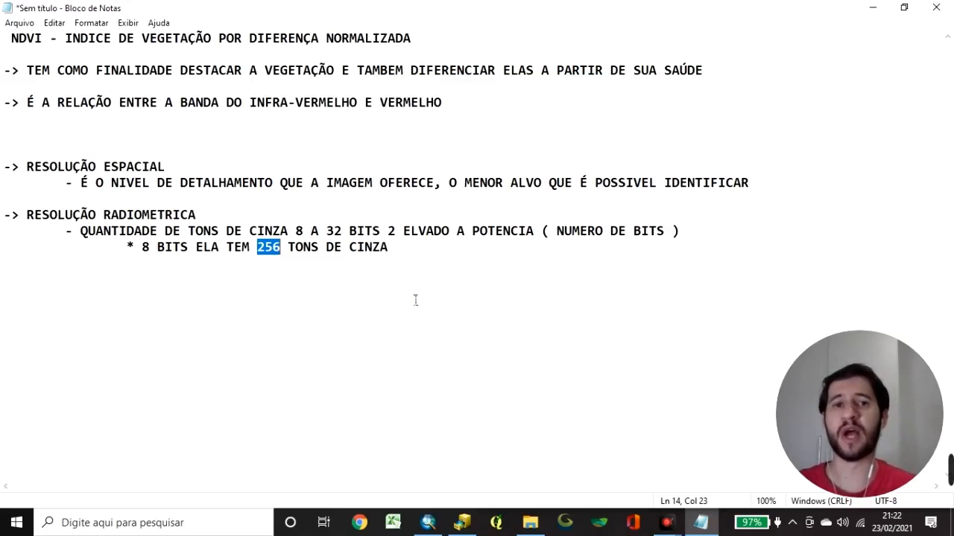
# Leave a blank line below the 8-bit item and add the heading "-> RESOLUÇÃO ESPECTRAL"
pyautogui.click(409, 263)
pyautogui.press('Return')
pyautogui.press('Return')
pyautogui.write('-')
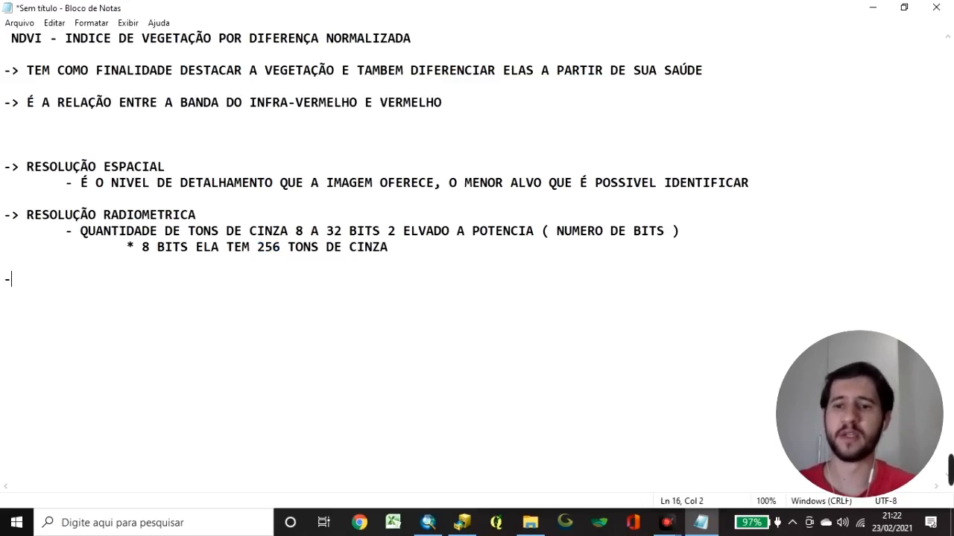
pyautogui.write('> RESOLU')
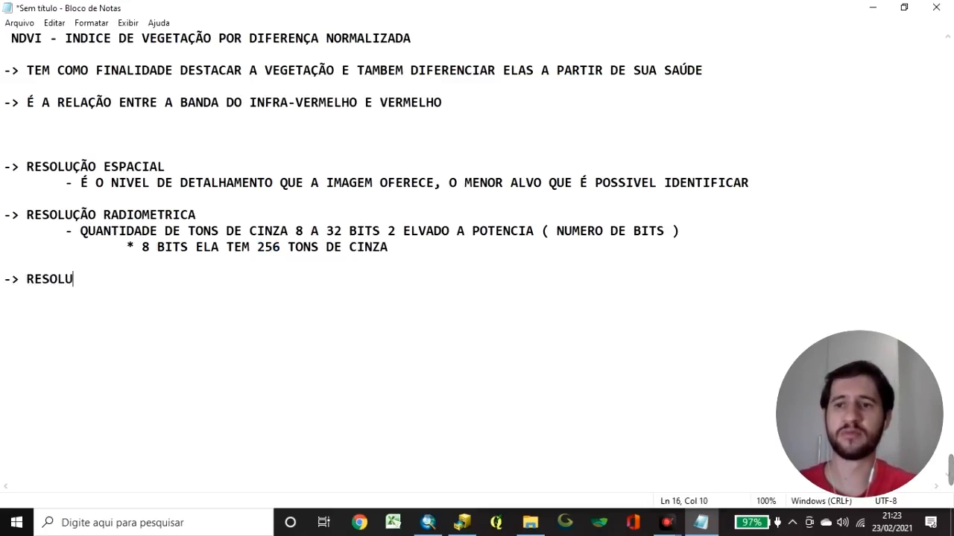
pyautogui.write('ÇÃO ESPECTRAL')
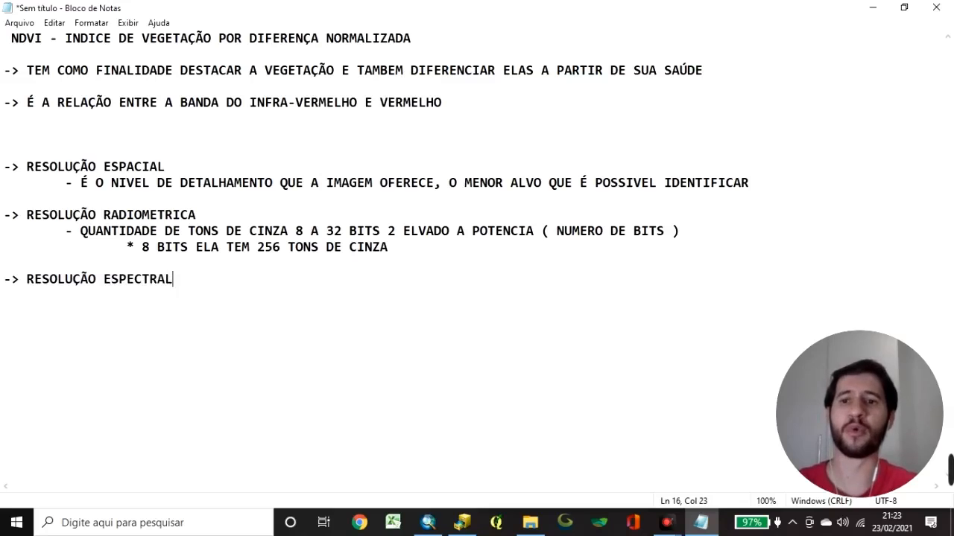
# Add an indented sub-item under RESOLUÇÃO ESPECTRAL: "- QUANTIADE DE BANDAS ESPECTRAIS QUE O SATÉLITE CONSEGUE IDENTIFICAR OU DIFERENCIAR"
pyautogui.press('Return')
pyautogui.press('Tab')
pyautogui.write('-')
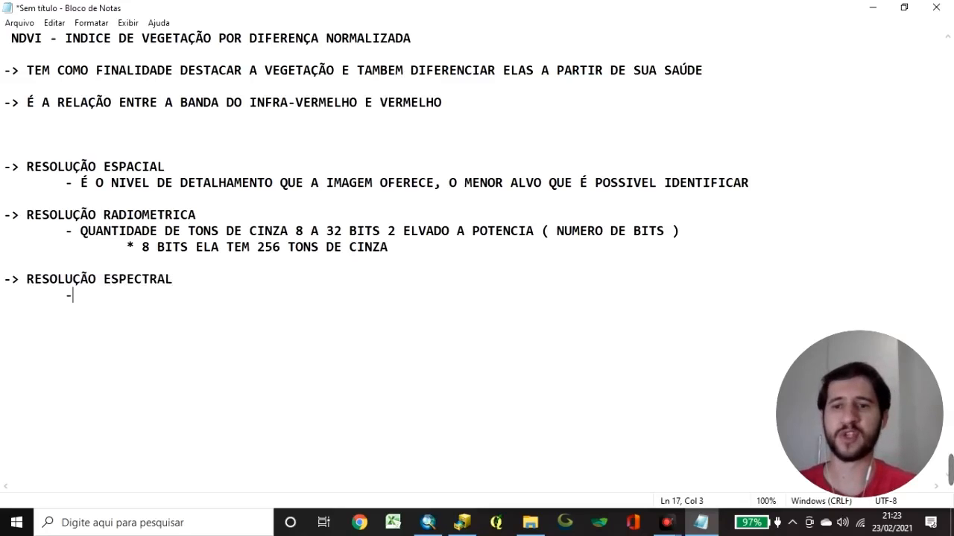
pyautogui.write(' QUANTIADE DE BANDAS ')
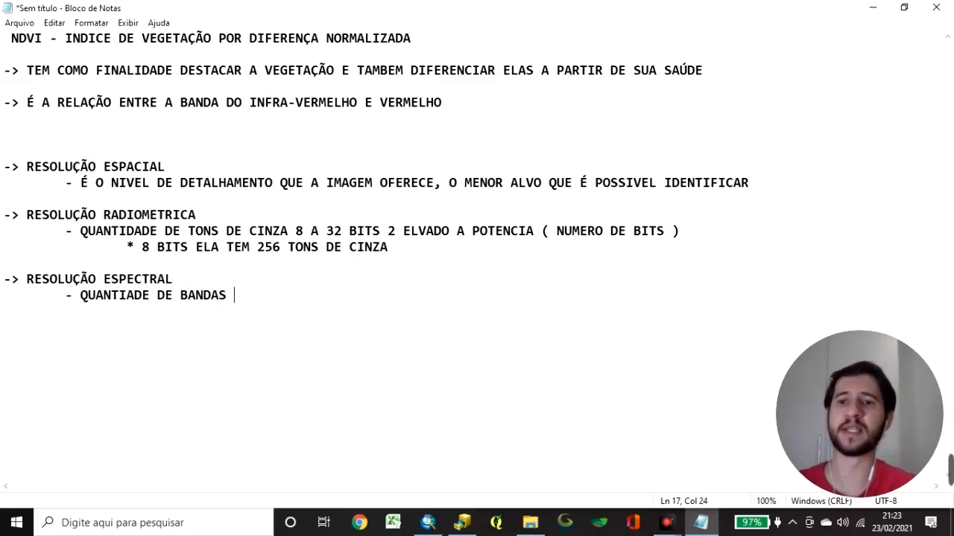
pyautogui.write('ESPECTRAIS QUE O ')
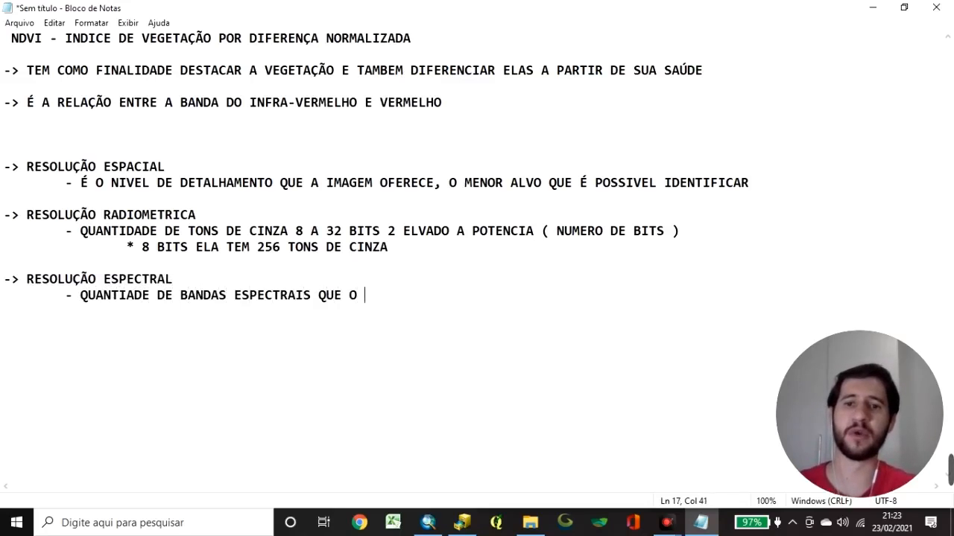
pyautogui.write('SATÉLI')
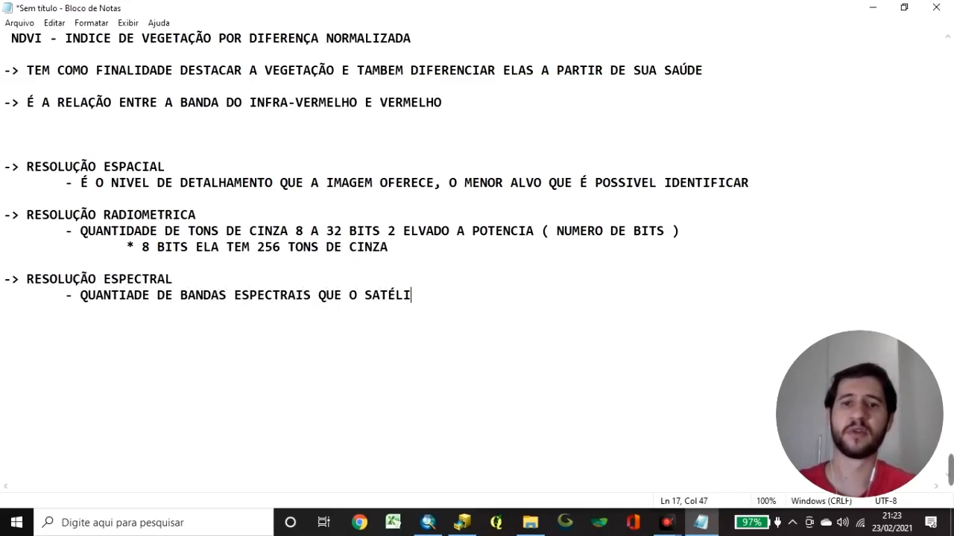
pyautogui.write('TE CONSEGUE IDENTIFICAR OU DIFERENCIAR')
pyautogui.press('Return')
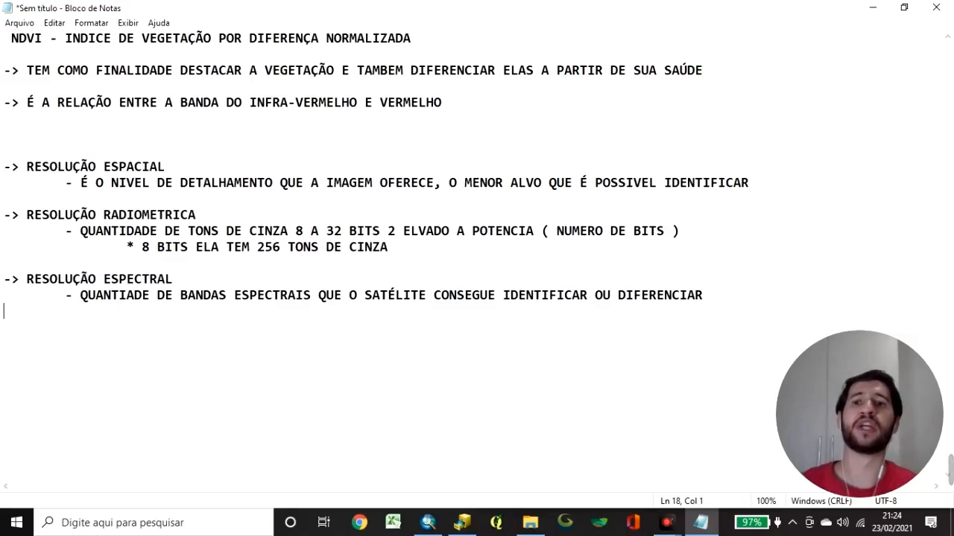
pyautogui.press('Tab')
# Review the spectral resolution definition against the bullet on the infrared and red bands by highlighting both texts
pyautogui.click(80, 297)
pyautogui.moveTo(80, 296); pyautogui.dragTo(712, 297)
pyautogui.click(712, 297)
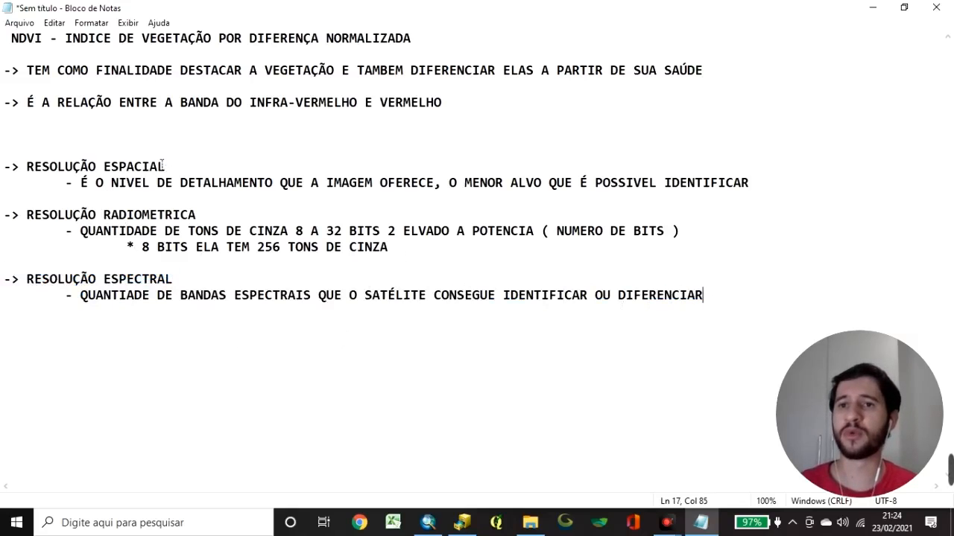
pyautogui.moveTo(251, 108); pyautogui.dragTo(472, 116)
pyautogui.click(472, 104)
pyautogui.click(54, 110)
pyautogui.click(470, 115)
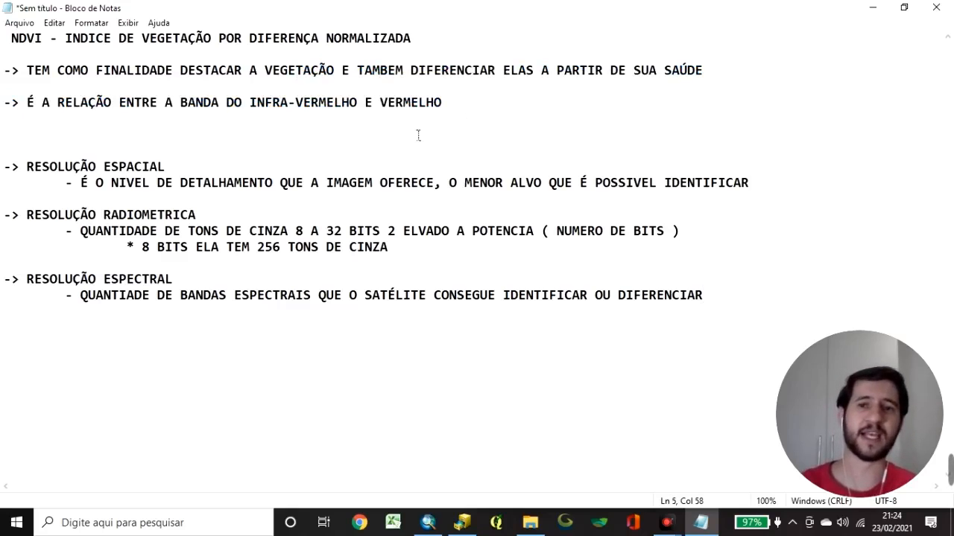
pyautogui.click(53, 303)
pyautogui.click(67, 307)
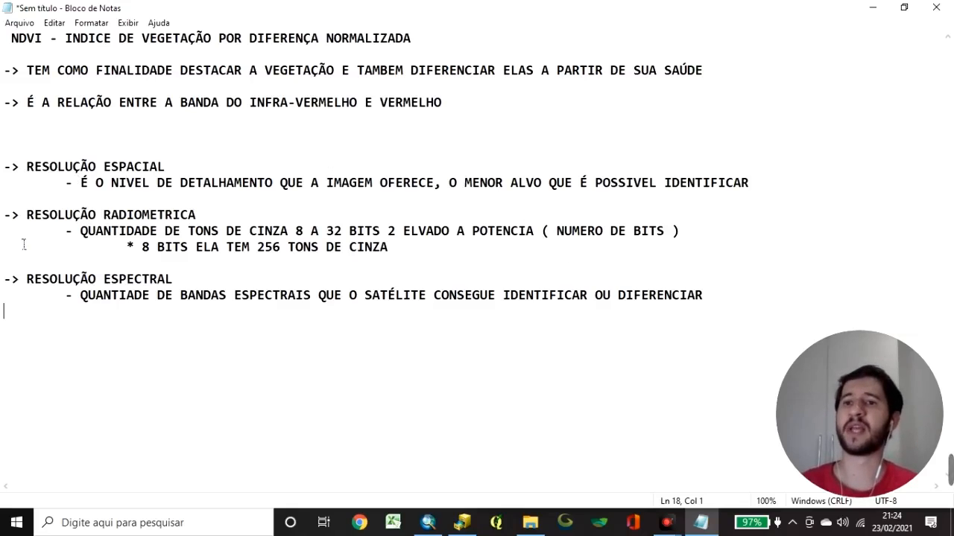
# Insert five more blank lines between the infrared and red band relation bullet and the RESOLUÇÃO ESPACIAL heading
pyautogui.click(471, 90)
pyautogui.click(455, 104)
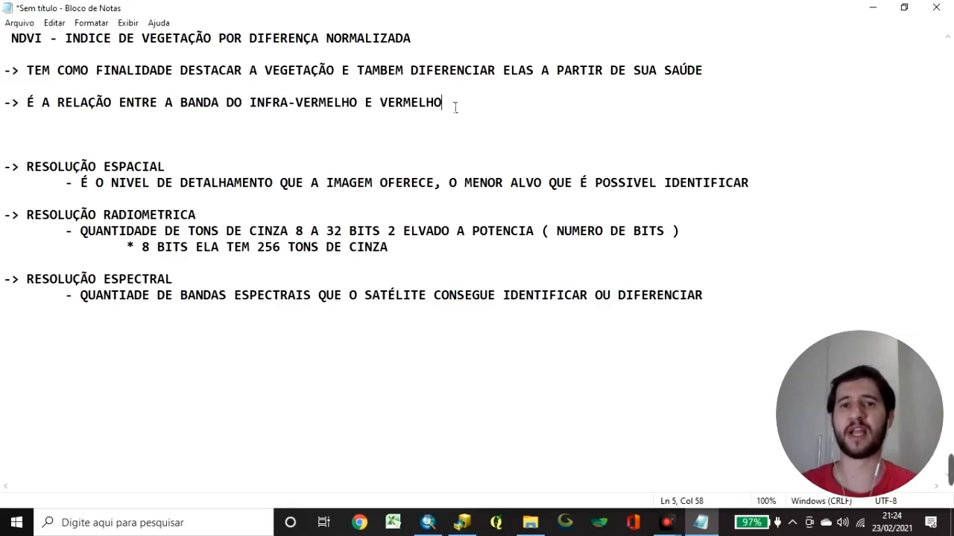
pyautogui.press('Return')
pyautogui.press('Return')
pyautogui.press('Return')
pyautogui.press('Return')
pyautogui.press('Return')
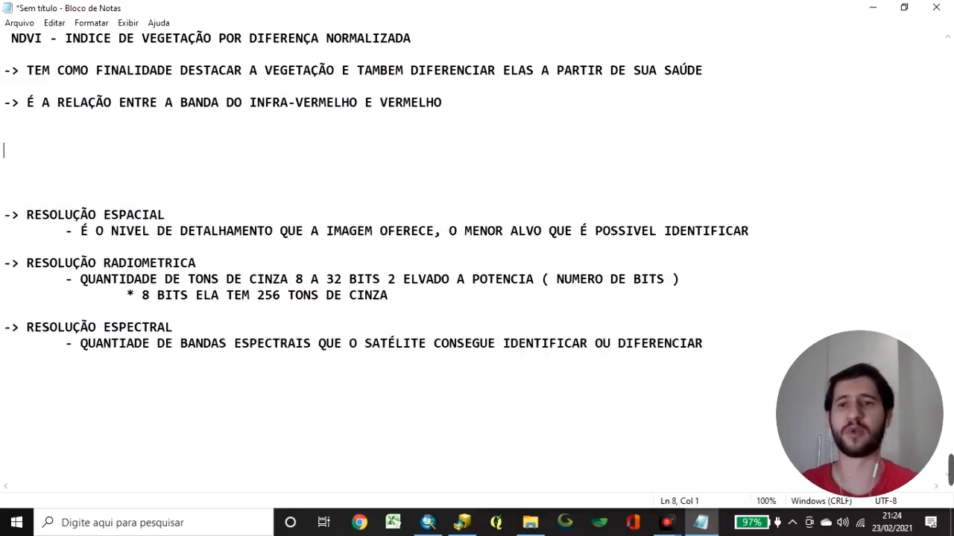
pyautogui.write(']')
pyautogui.press('BackSpace')
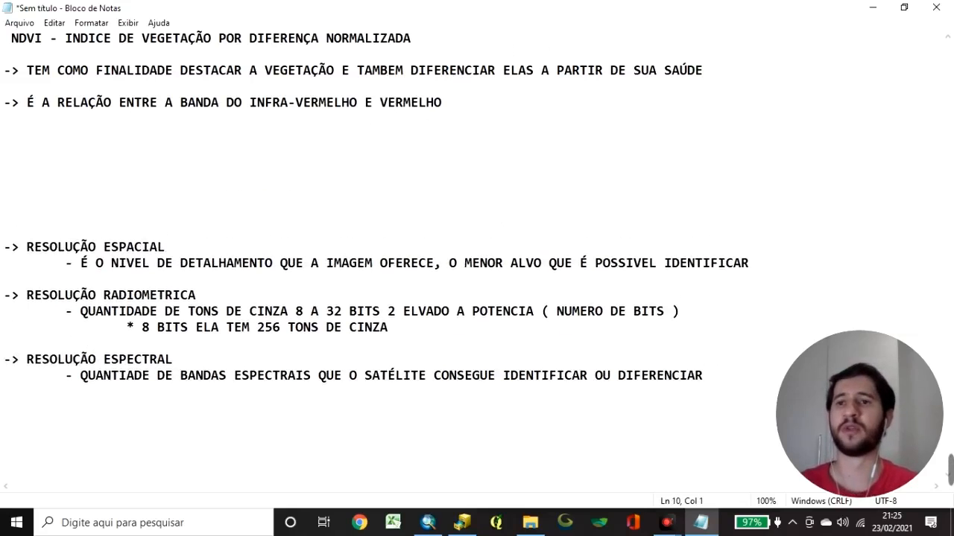
# Leave a blank line below the infrared and red band relation bullet and start a new bullet "-> NDVI : "
pyautogui.press('Up')
pyautogui.press('Up')
pyautogui.press('Up')
pyautogui.press('Up')
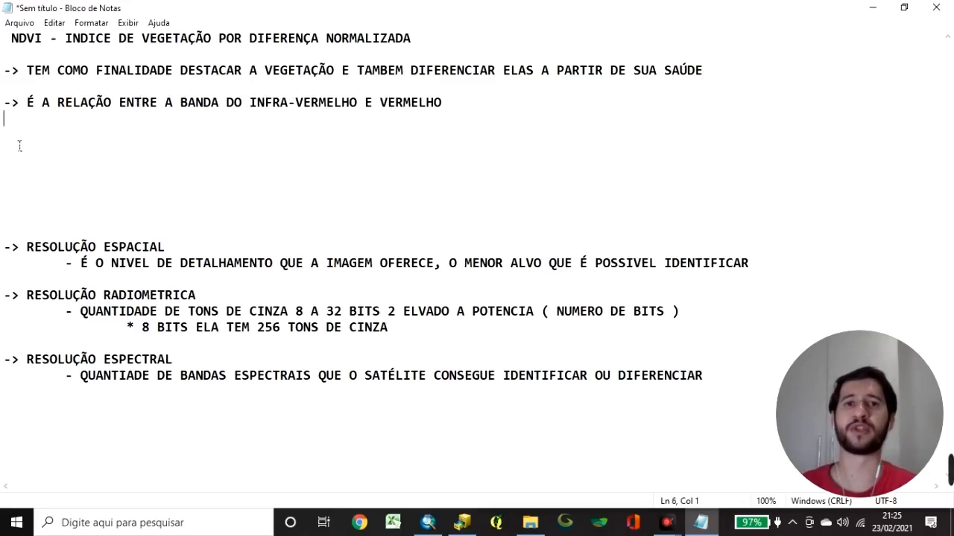
pyautogui.press('Return')
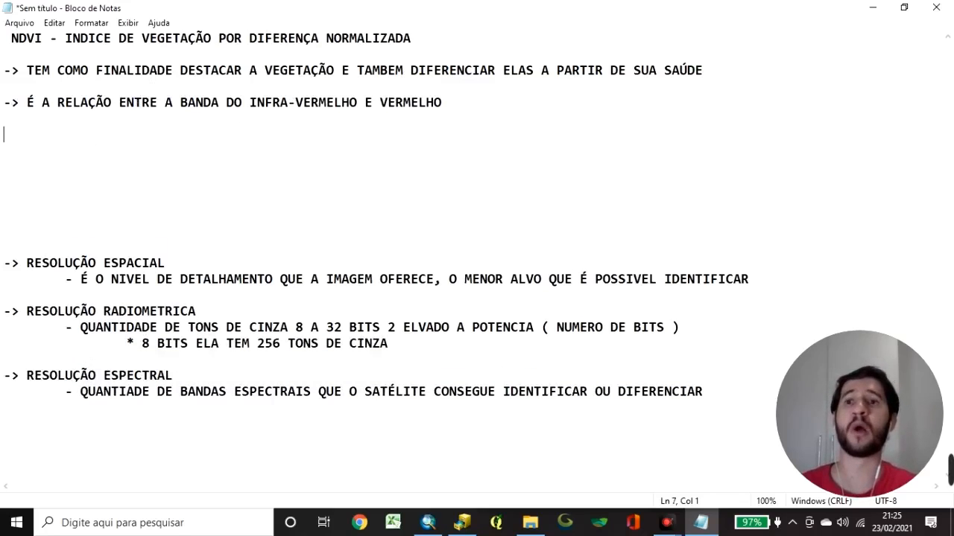
pyautogui.write('-> ')
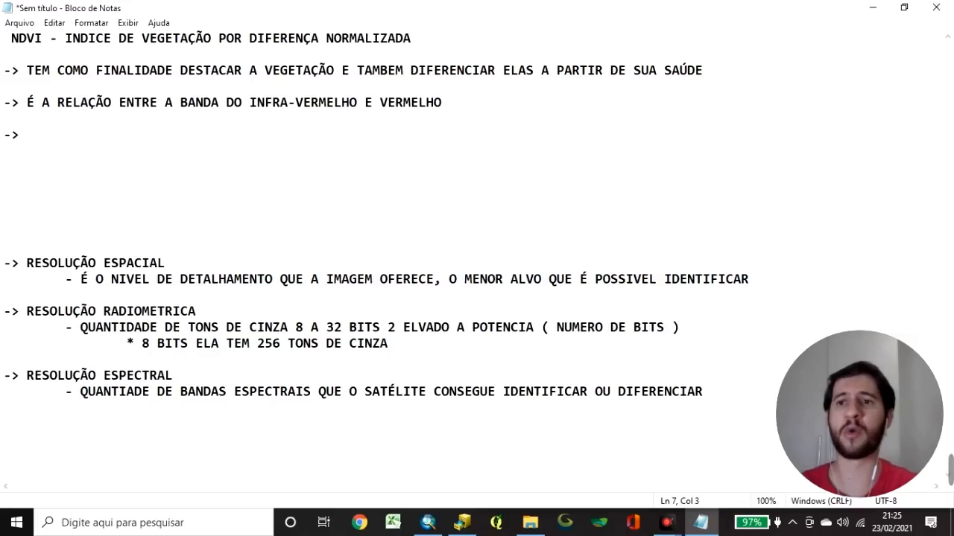
pyautogui.write('ND')
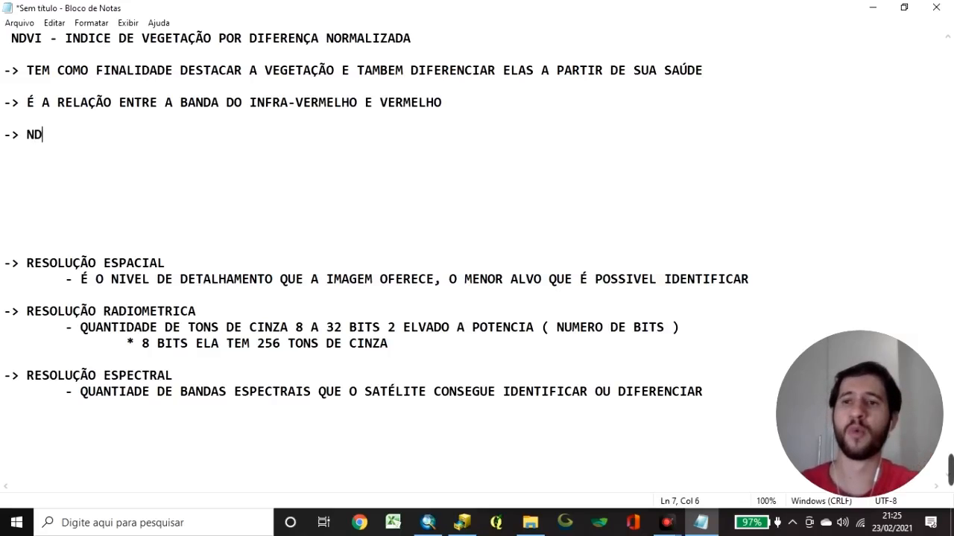
pyautogui.write('VI ')
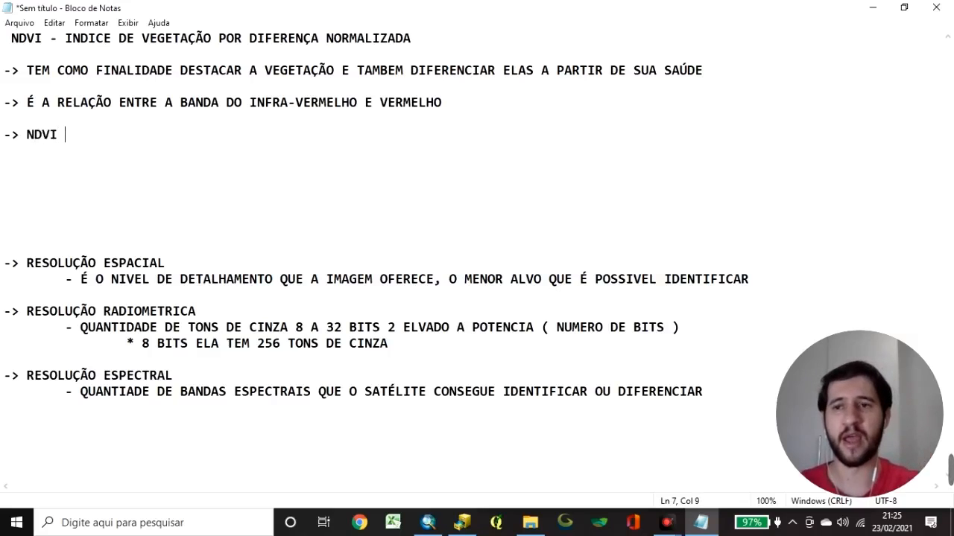
pyautogui.write(': ')
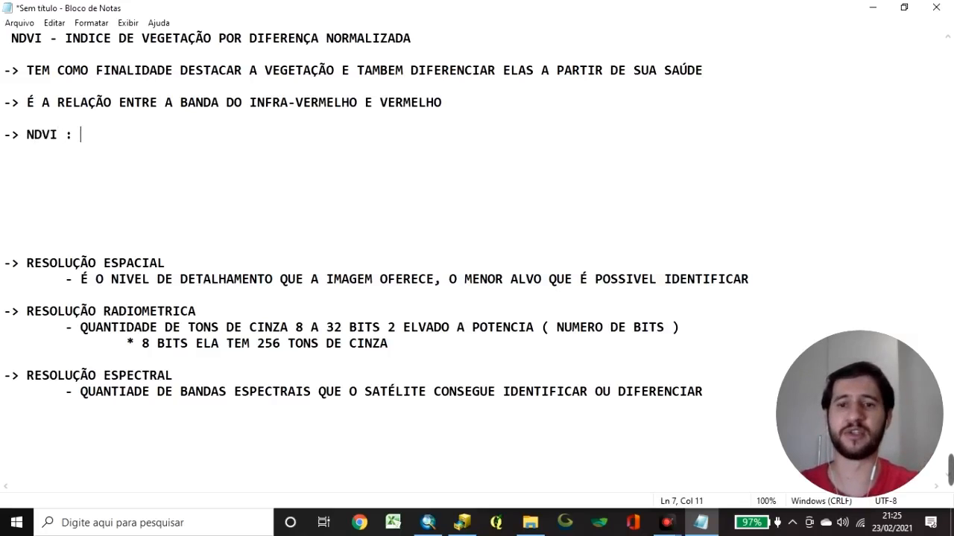
# Write the formula "(INFRA - VERM) / (INFR + VERM)" in the NDVI bullet
pyautogui.write('(INFRA')
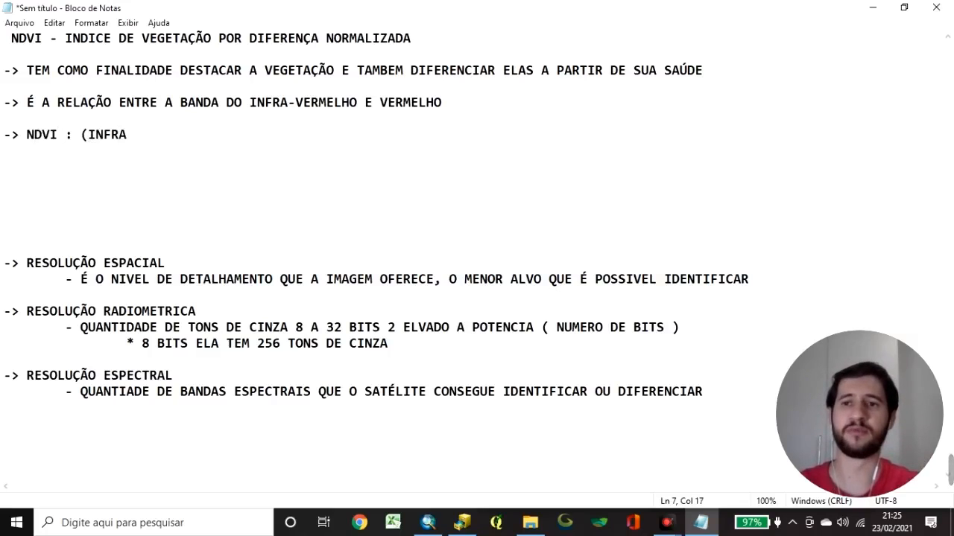
pyautogui.press('BackSpace')
pyautogui.write('A')
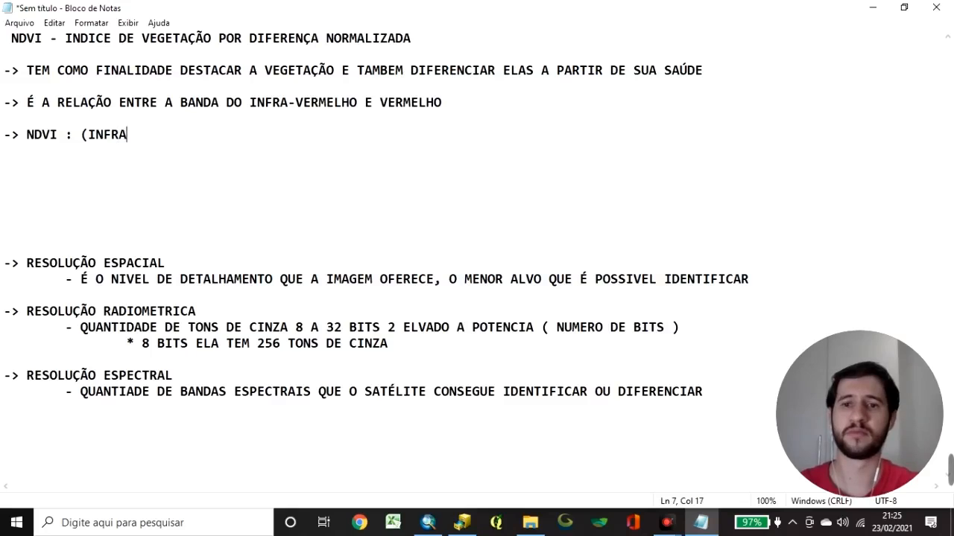
pyautogui.write(' - VERM')
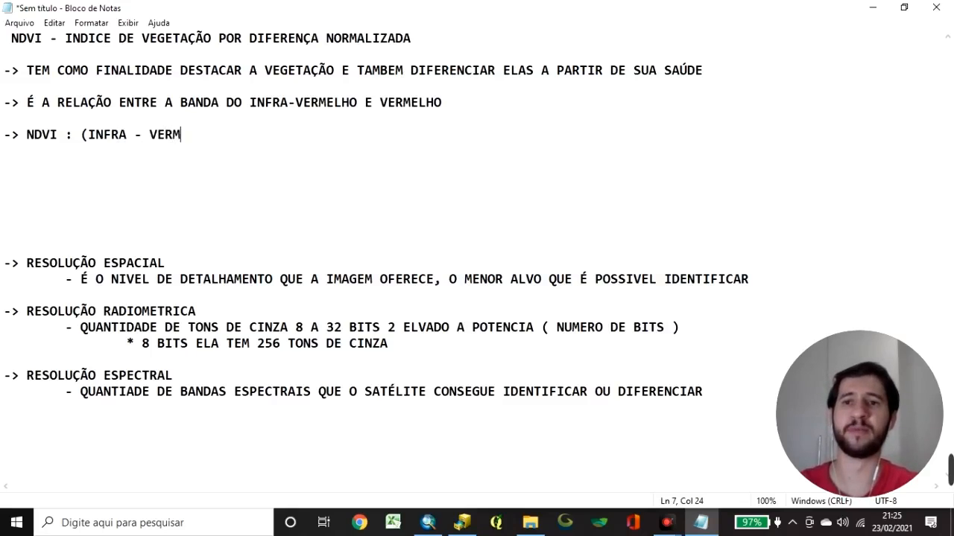
pyautogui.write(') /')
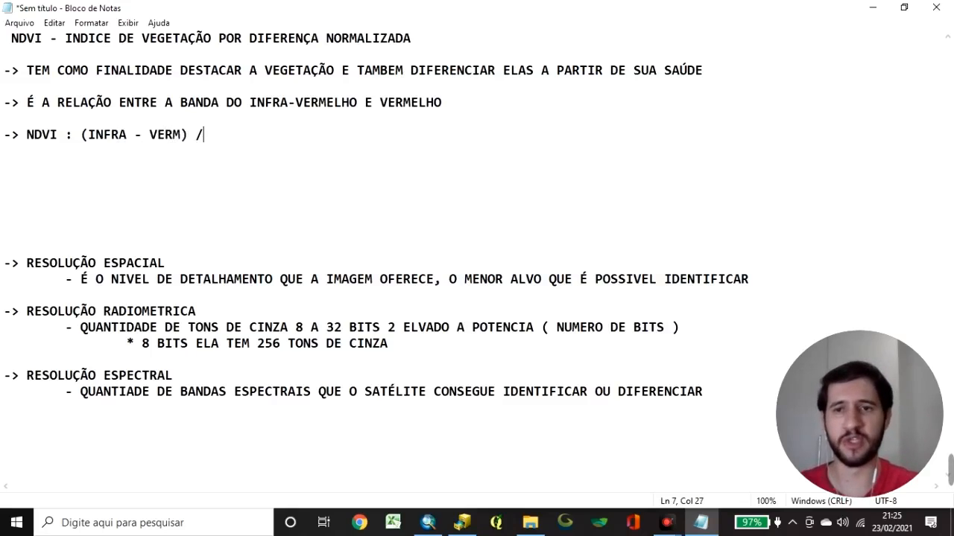
pyautogui.write(' (INFR')
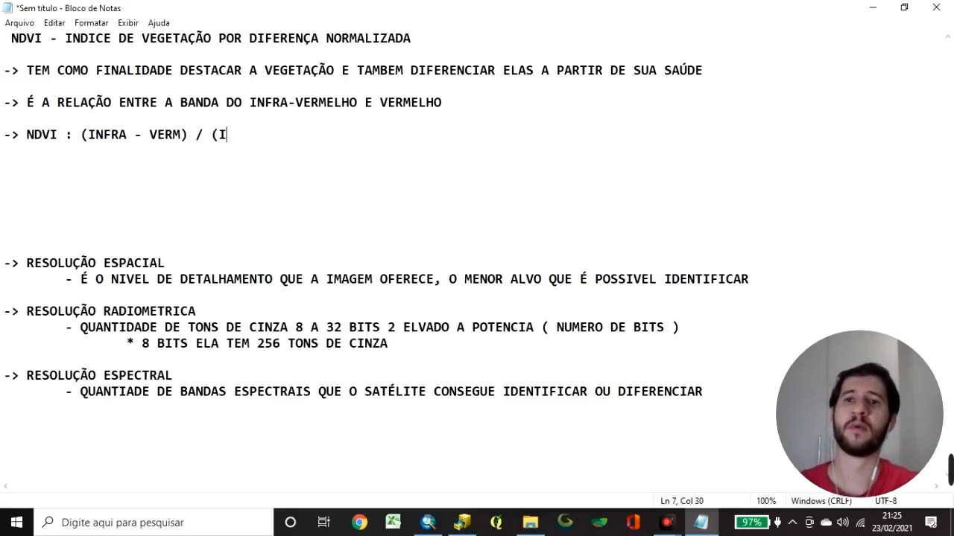
pyautogui.write(' +')
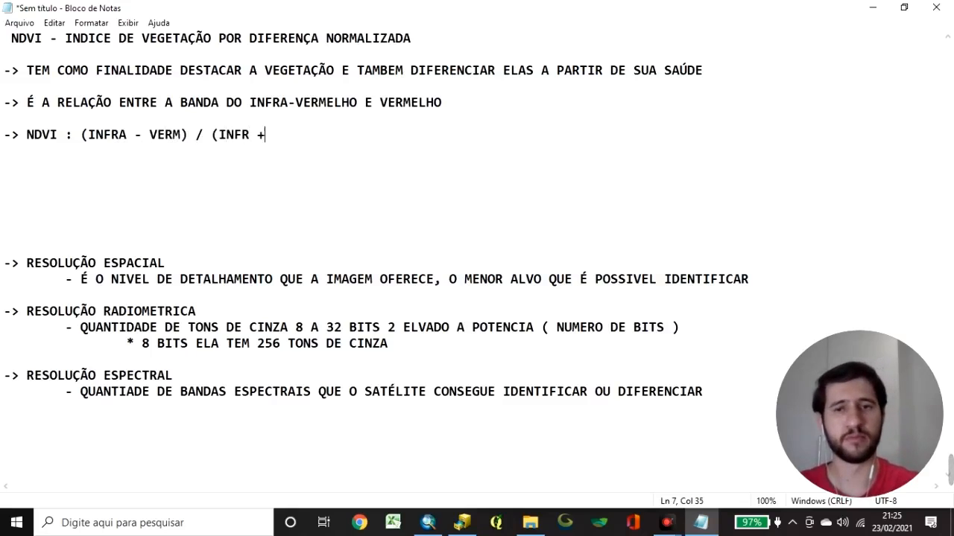
pyautogui.write(' VERM')
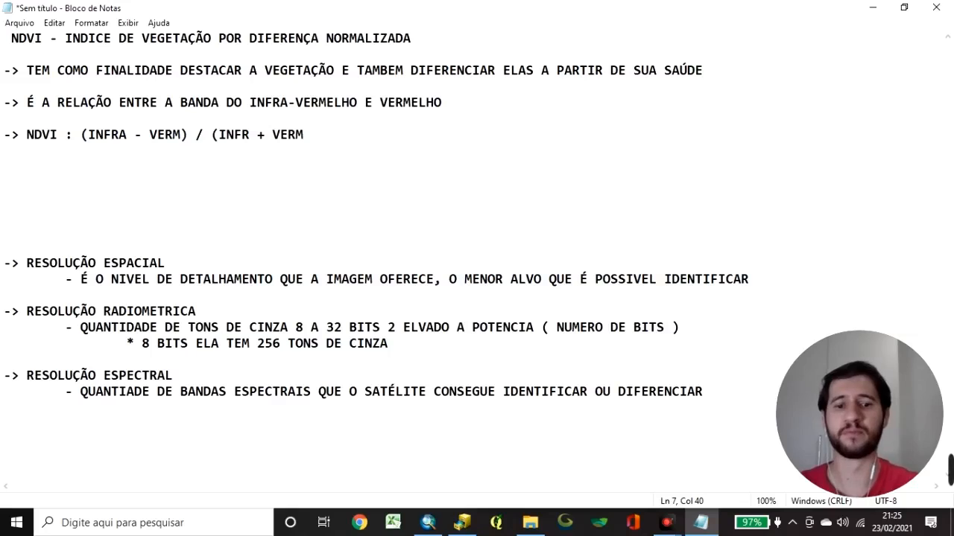
pyautogui.write(')')
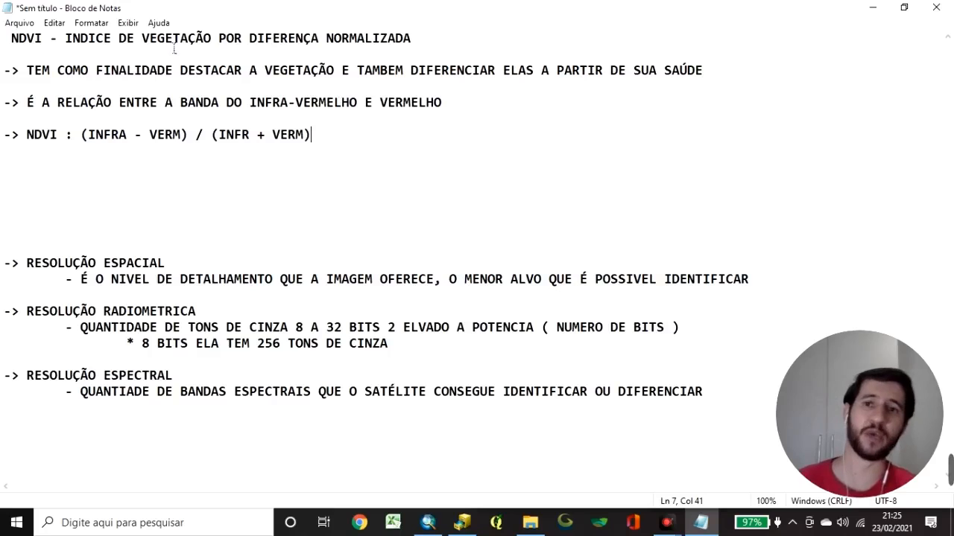
# Leave a blank line below the NDVI formula and add the bullet "-> IMAGEM COM VALORES ENTRE -1 E 1"
pyautogui.press('Return')
pyautogui.press('Return')
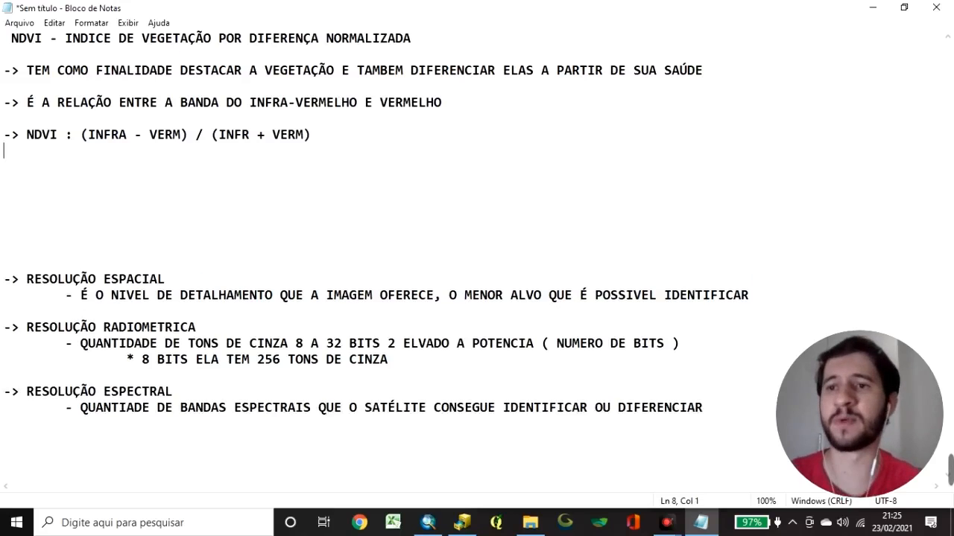
pyautogui.write('-> IMAGEM ')
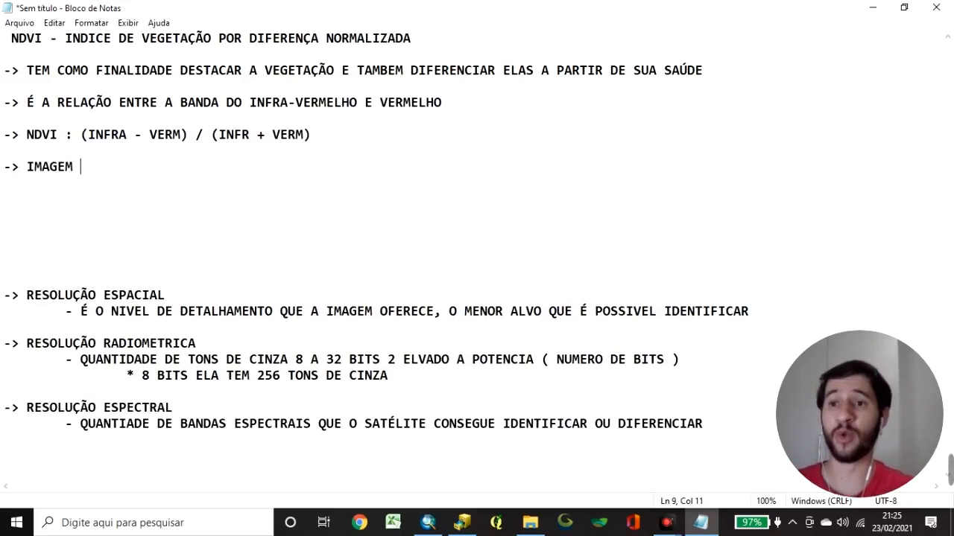
pyautogui.write('COM VALORES EN')
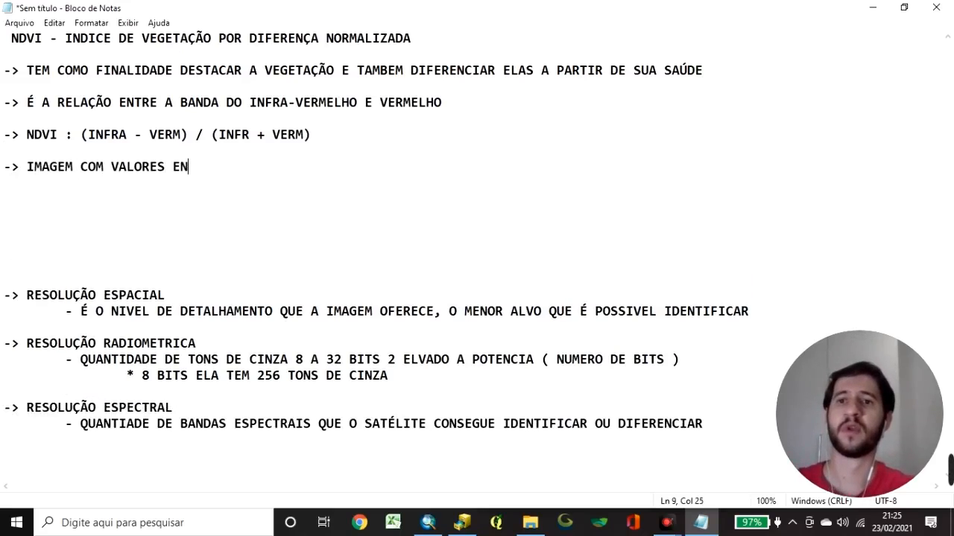
pyautogui.write('TRE -1 E 1')
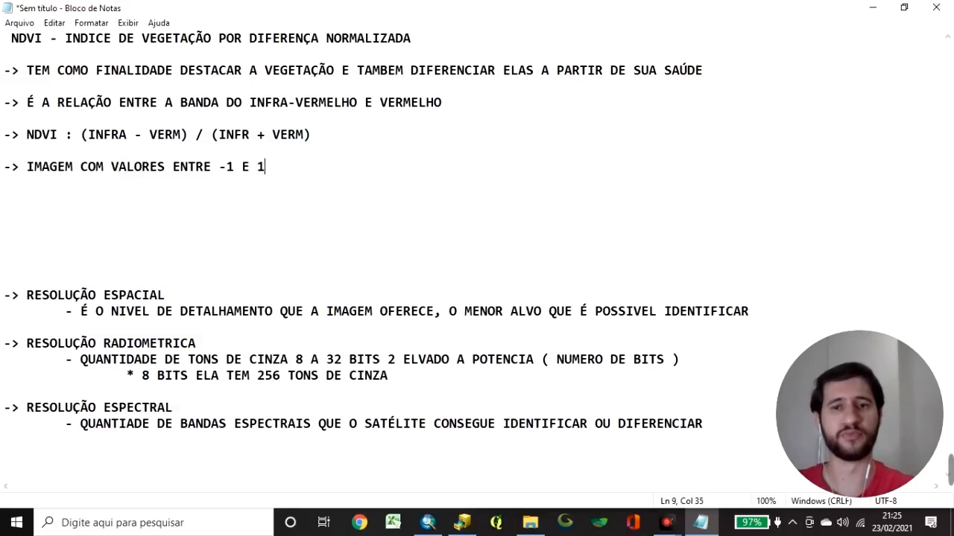
# Add an indented sub-item under the image values bullet: "* SENDO -1 SOLO EXPOSTO"
pyautogui.press('Tab')
pyautogui.press('Return')
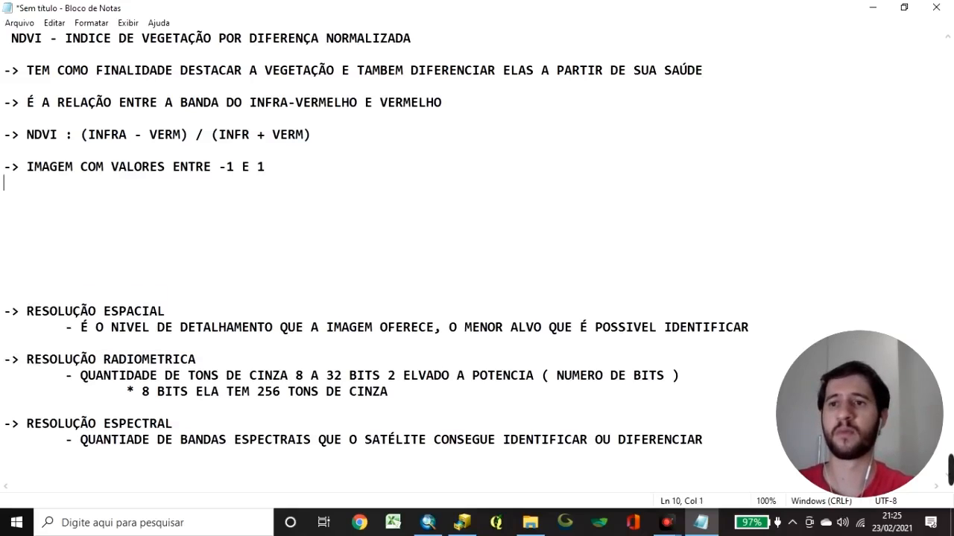
pyautogui.write('* SENDO M')
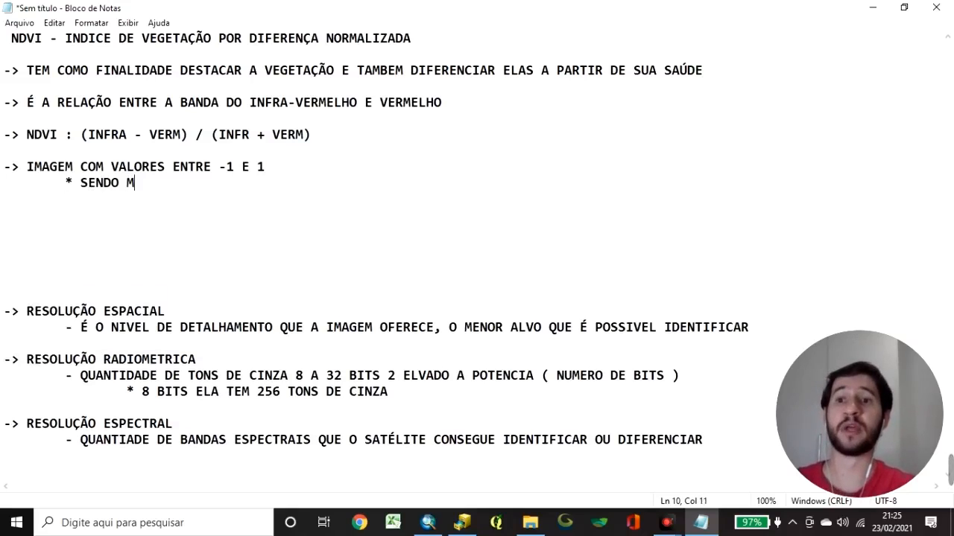
pyautogui.write('=-')
pyautogui.press('BackSpace')
pyautogui.press('BackSpace')
pyautogui.press('BackSpace')
pyautogui.write('-1 SOLO EXPORTO')
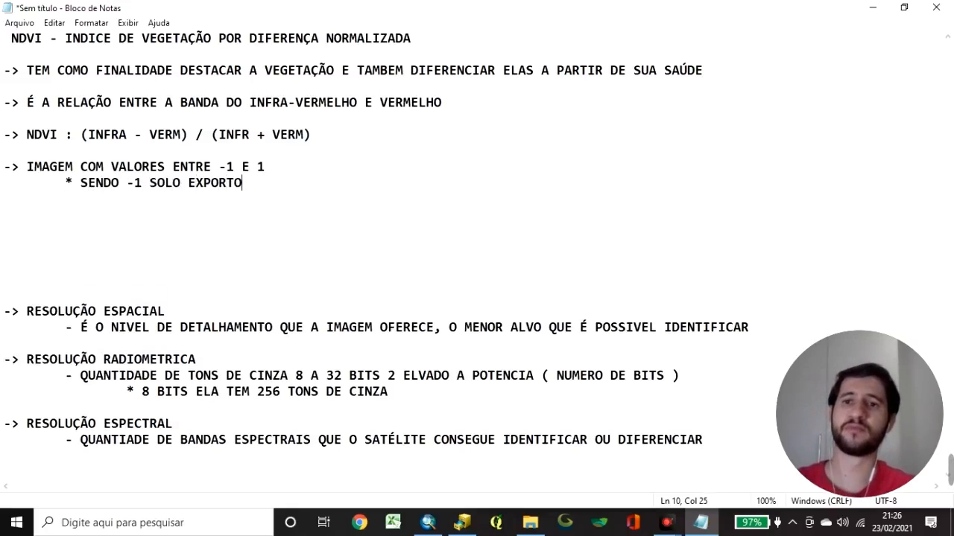
pyautogui.press('BackSpace')
pyautogui.press('BackSpace')
pyautogui.press('BackSpace')
pyautogui.write('STO')
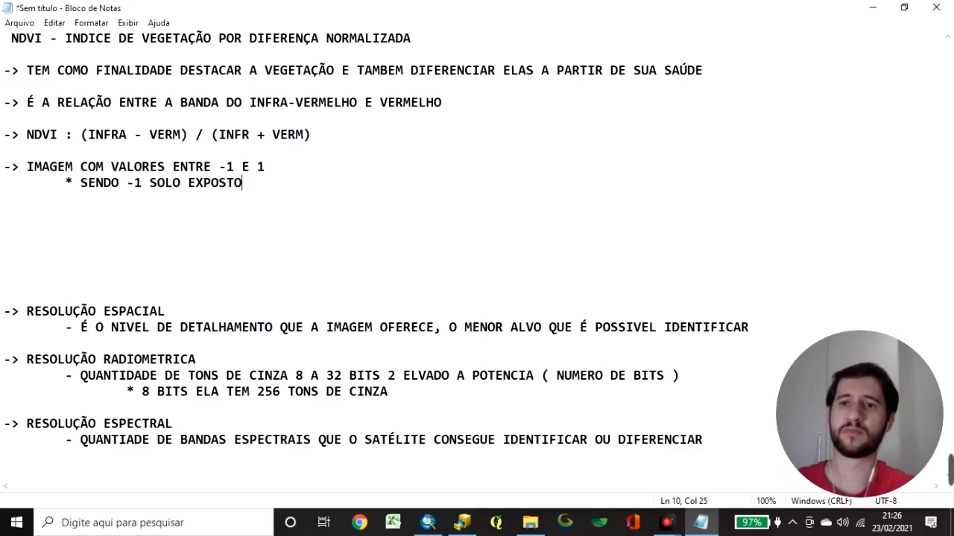
# Add a second indented sub-item "* 1 VEGETAÇÃO SADIA", with a tab after the asterisk to align the 1 beneath the -1 above
pyautogui.press('Return')
pyautogui.press('Tab')
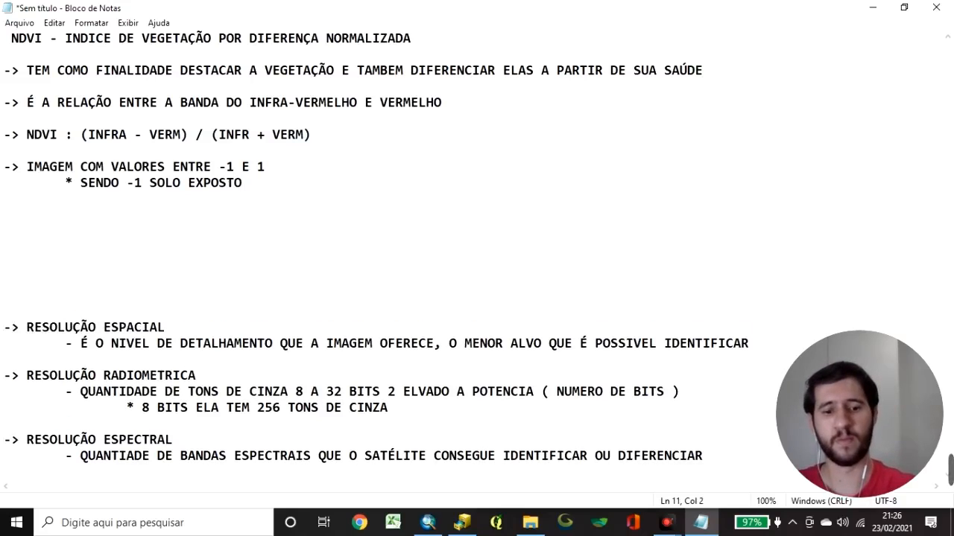
pyautogui.write('* E')
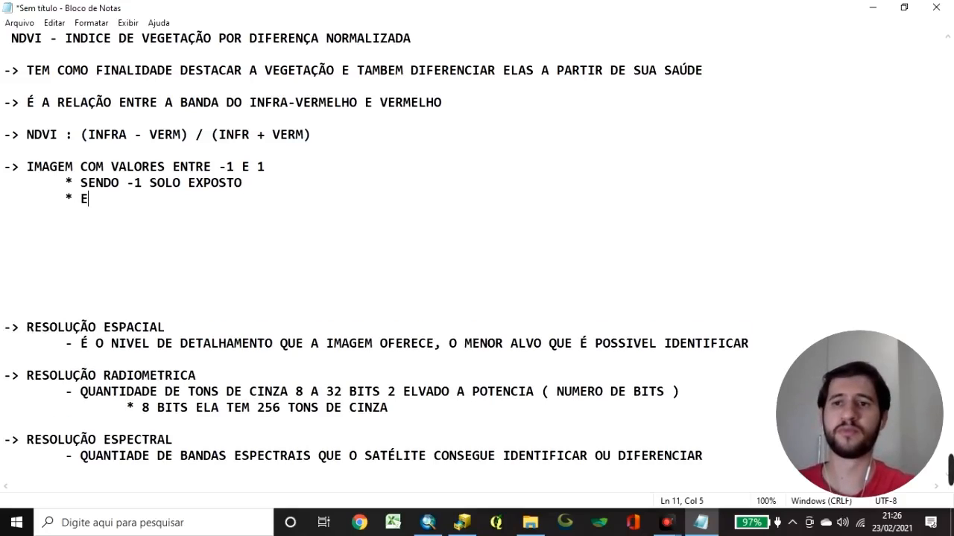
pyautogui.press('BackSpace')
pyautogui.press('Tab')
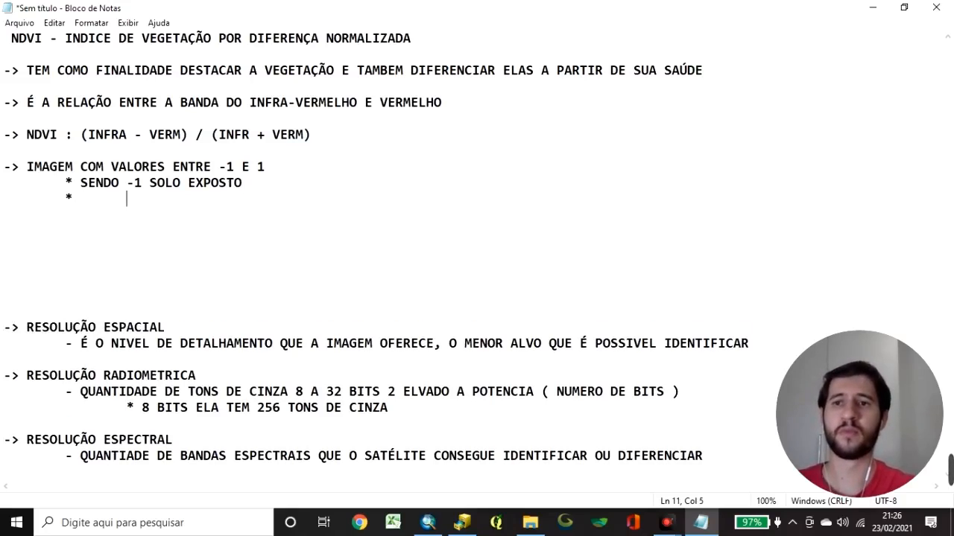
pyautogui.write('1 VE')
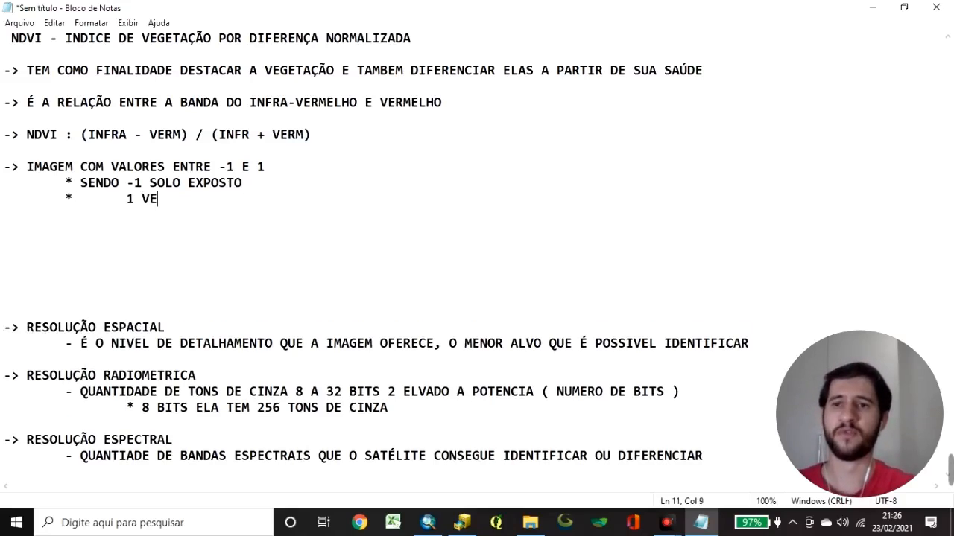
pyautogui.write('GETAÇÃO N')
pyautogui.press('BackSpace')
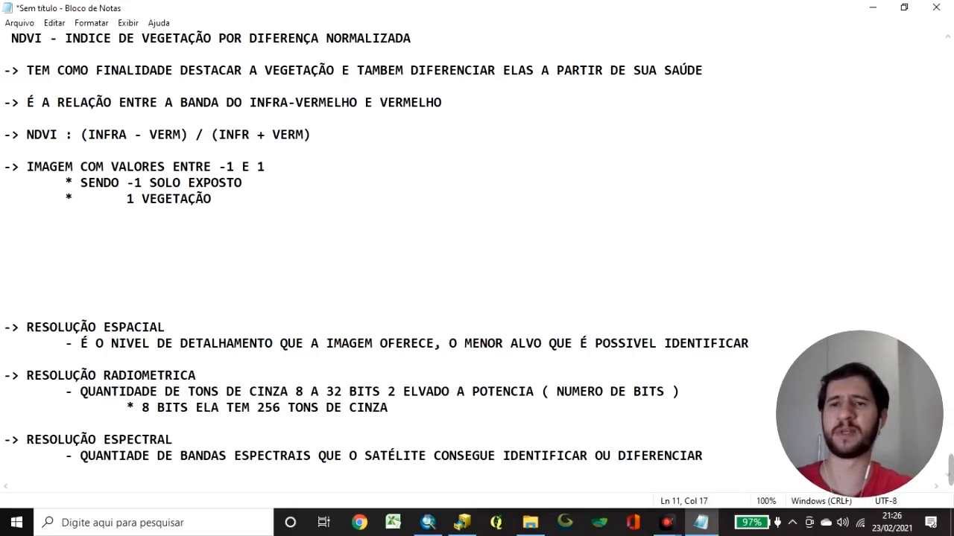
pyautogui.write('SADIA')
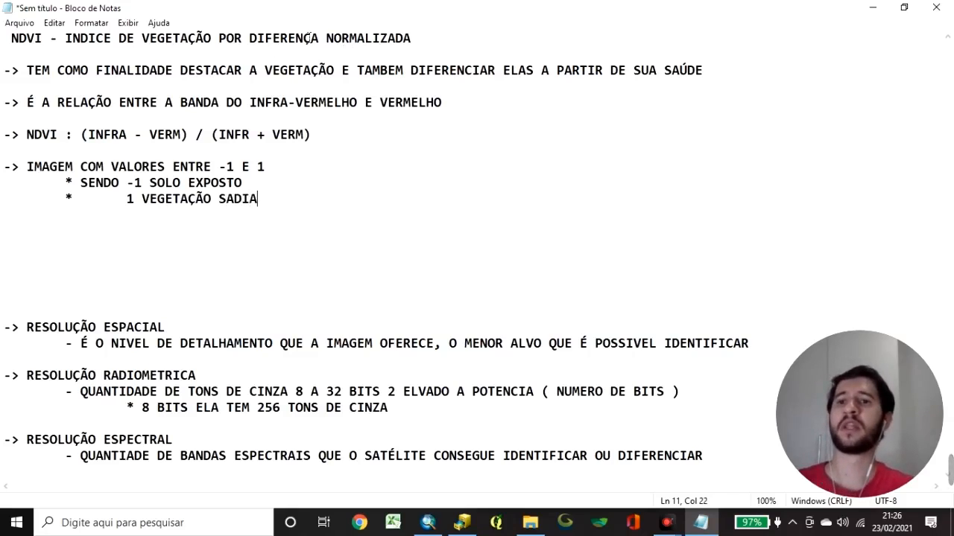
# Review what the NDVI values -1 and 1 represent by highlighting the exposed soil and healthy vegetation sub-items
pyautogui.moveTo(150, 184); pyautogui.dragTo(235, 171)
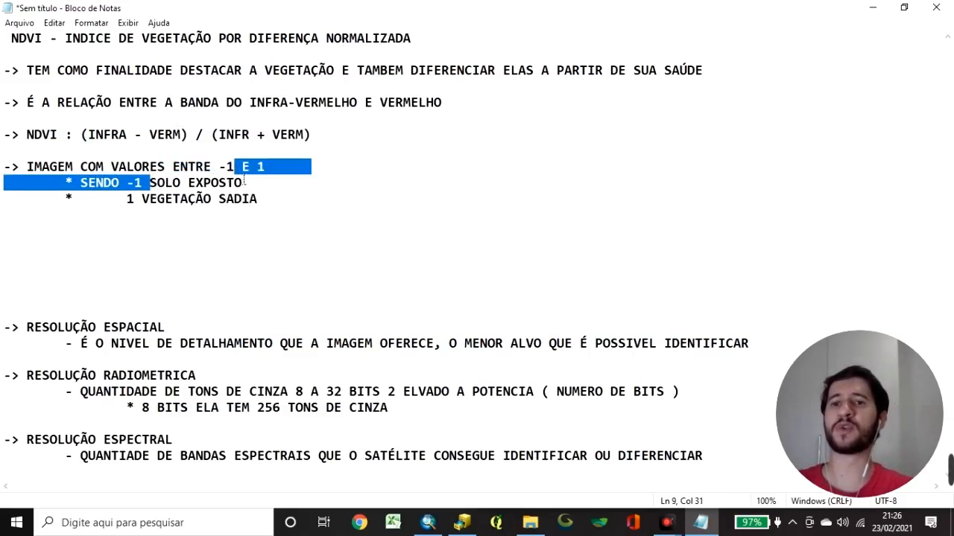
pyautogui.click(127, 231)
pyautogui.click(157, 186)
pyautogui.doubleClick(152, 187)
pyautogui.click(152, 189)
pyautogui.click(68, 41)
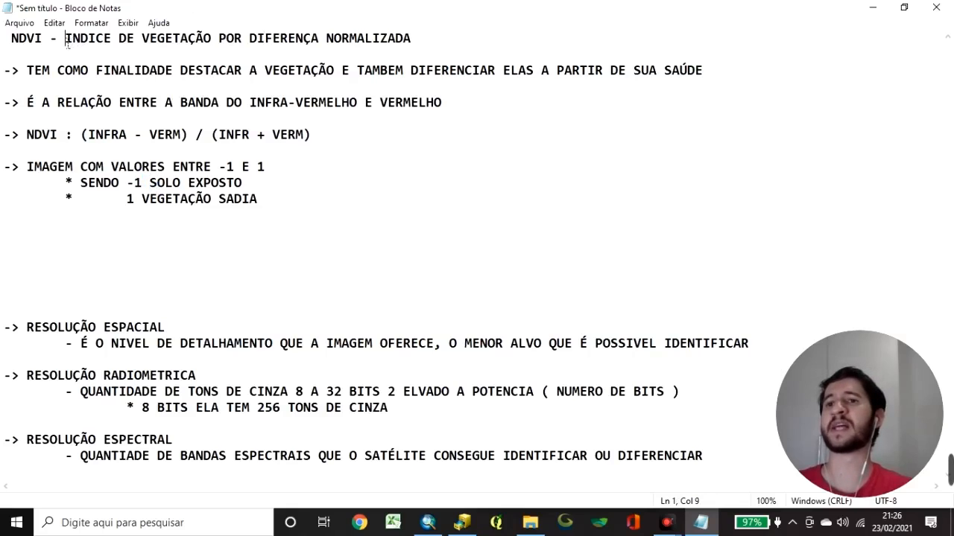
pyautogui.click(58, 41)
pyautogui.moveTo(140, 188)
pyautogui.mouseDown()
pyautogui.moveTo(250, 187)
pyautogui.moveTo(134, 192)
pyautogui.mouseUp()
pyautogui.click(255, 200)
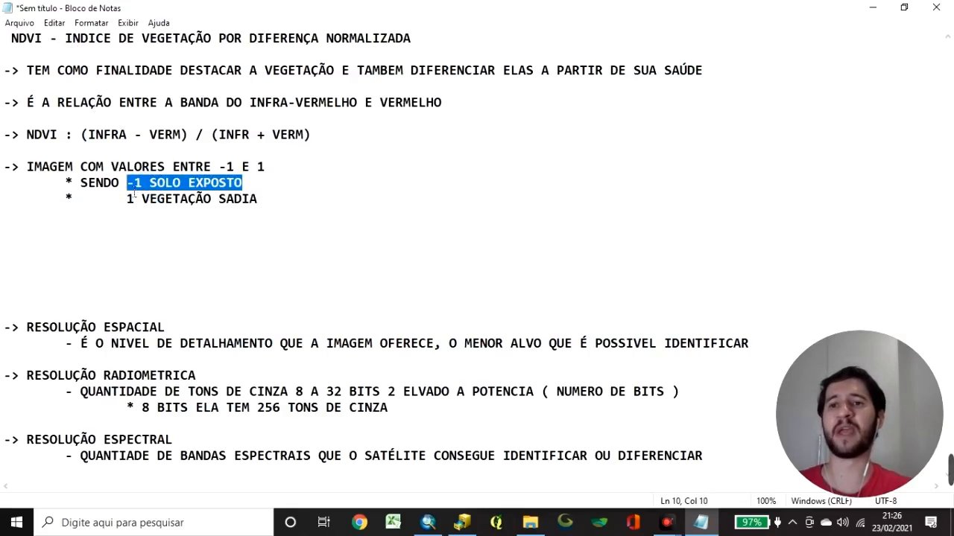
pyautogui.click(252, 183)
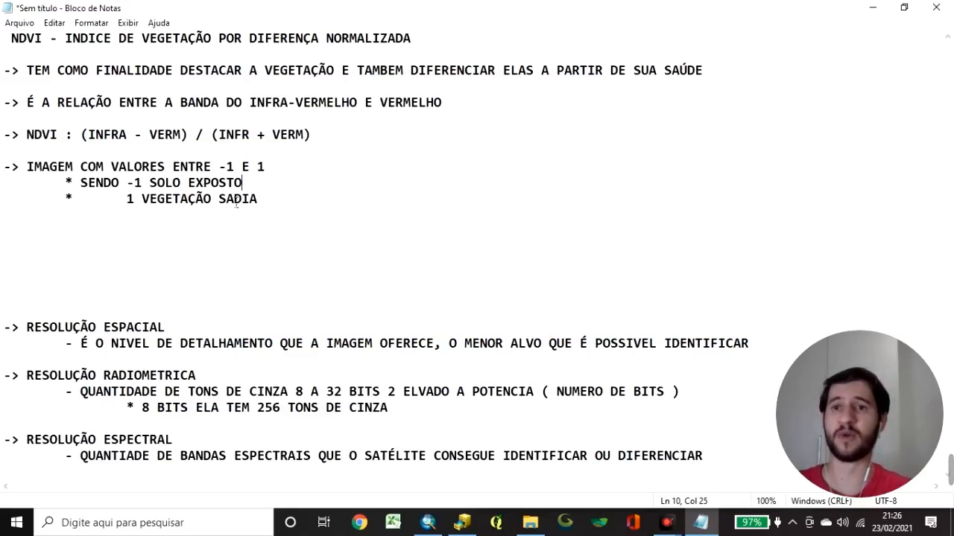
pyautogui.moveTo(136, 183); pyautogui.dragTo(253, 182)
pyautogui.click(258, 182)
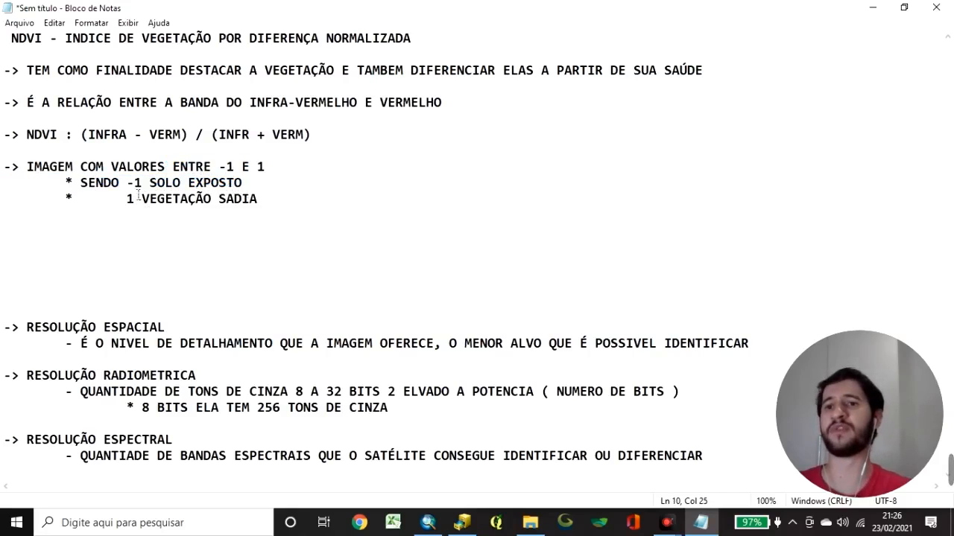
pyautogui.moveTo(127, 183); pyautogui.dragTo(266, 184)
pyautogui.click(266, 184)
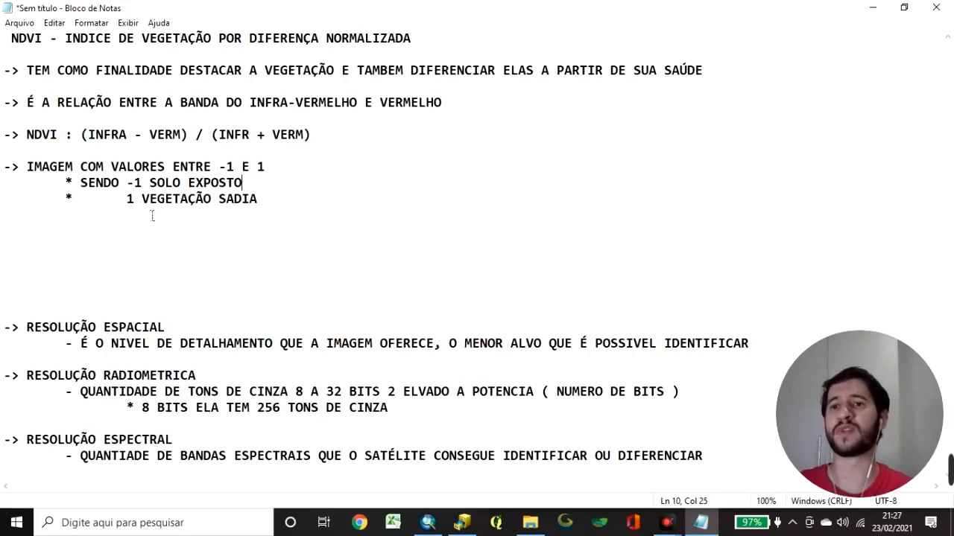
pyautogui.moveTo(127, 199); pyautogui.dragTo(276, 203)
pyautogui.click(281, 205)
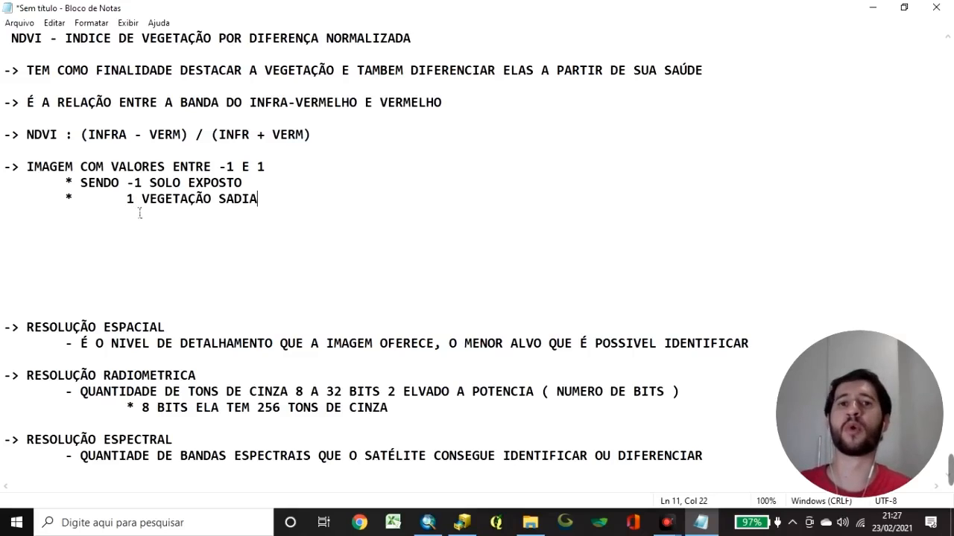
# Insert two blank lines below the "1 VEGETAÇÃO SADIA" sub-item
pyautogui.click(137, 217)
pyautogui.click(309, 186)
pyautogui.click(300, 199)
pyautogui.press('Return')
pyautogui.press('Return')
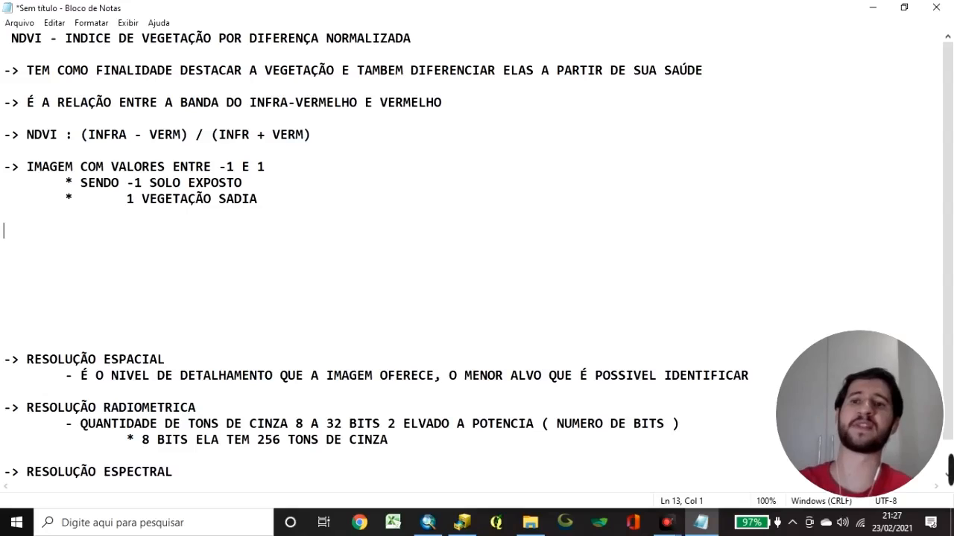
pyautogui.click(130, 185)
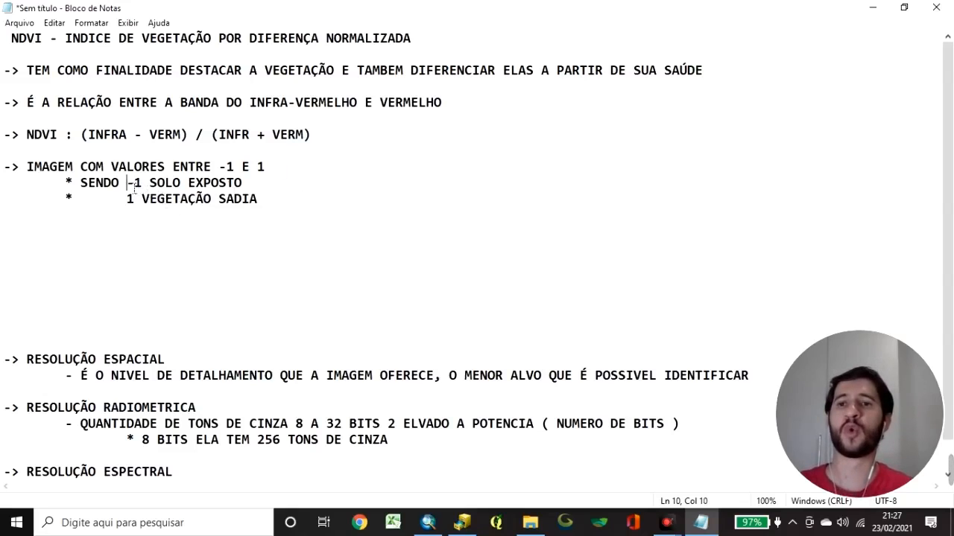
pyautogui.click(259, 168)
pyautogui.click(283, 176)
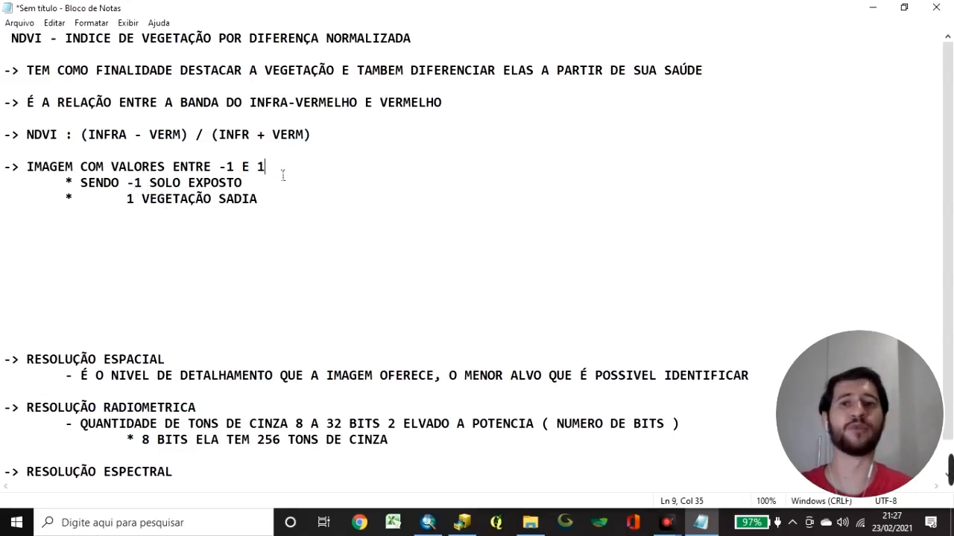
pyautogui.tripleClick(283, 170)
pyautogui.click(285, 175)
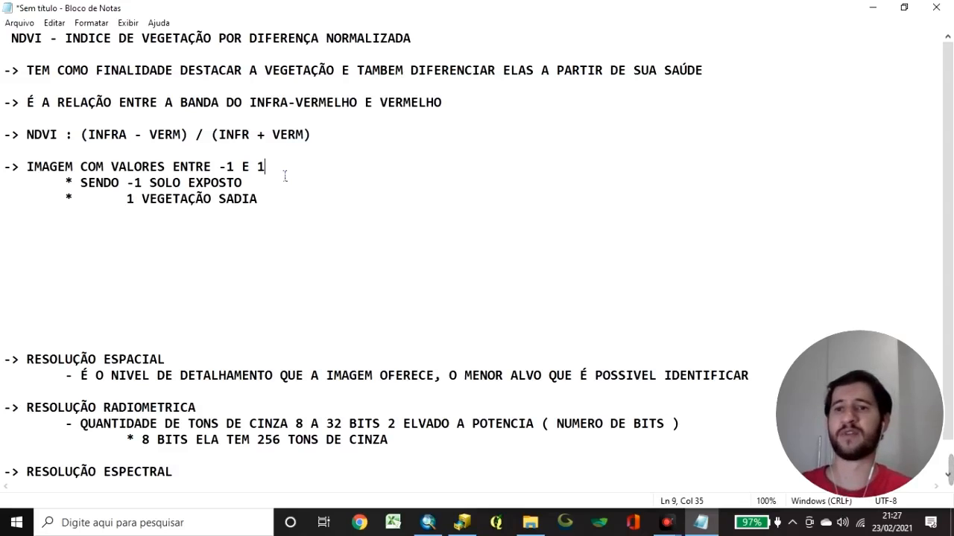
# Add the bullet "-> APLICAÇÃO PRATICA" on a new line directly beneath the healthy vegetation sub-item
pyautogui.click(283, 208)
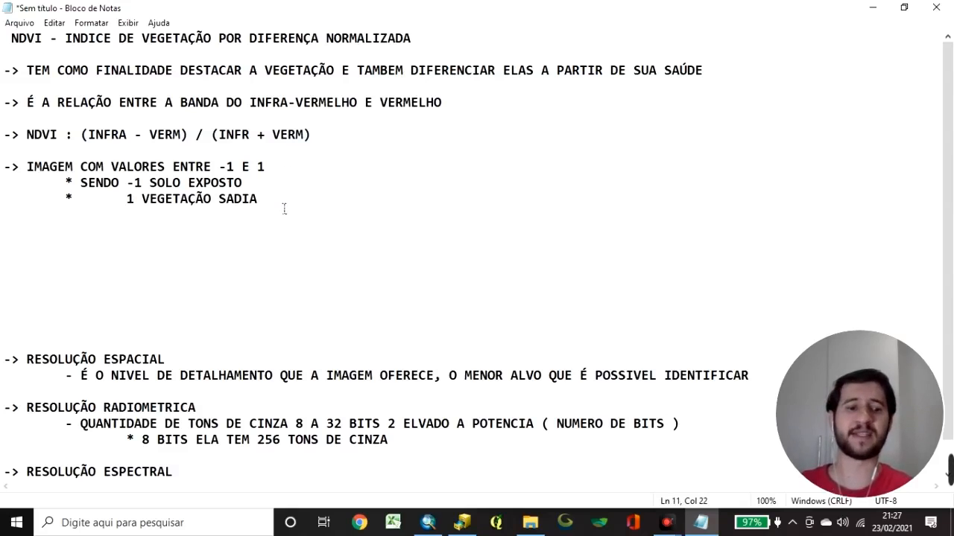
pyautogui.press('Return')
pyautogui.write('-:')
pyautogui.press('BackSpace')
pyautogui.write('>')
pyautogui.press('BackSpace')
pyautogui.write('PLICAÇÃO PRATICA')
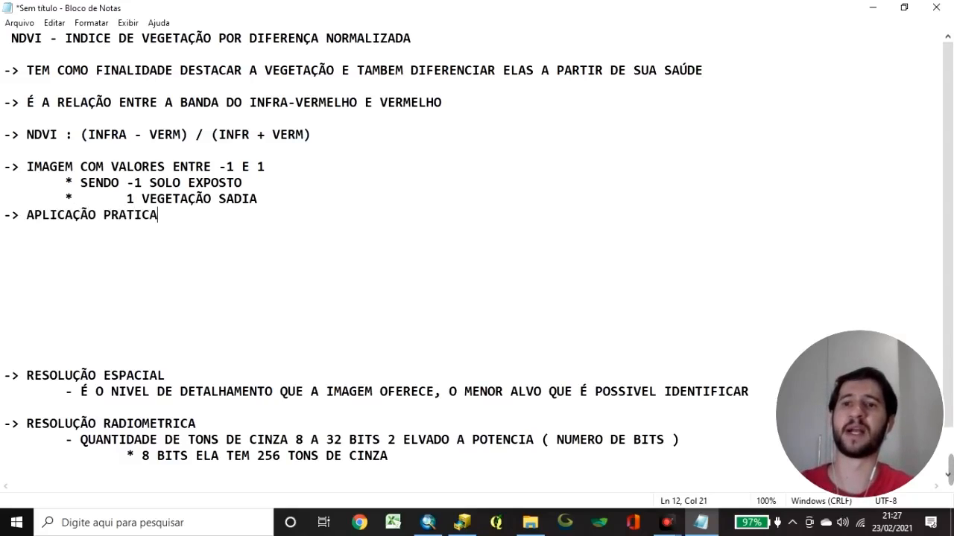
# Leave a blank line below the practical application bullet and add the indented item "- MONITORAMENTO DE SAFRA"
pyautogui.press('Return')
pyautogui.press('Return')
pyautogui.press('Tab')
pyautogui.write('- MONITORAMENTO DE SAGR')
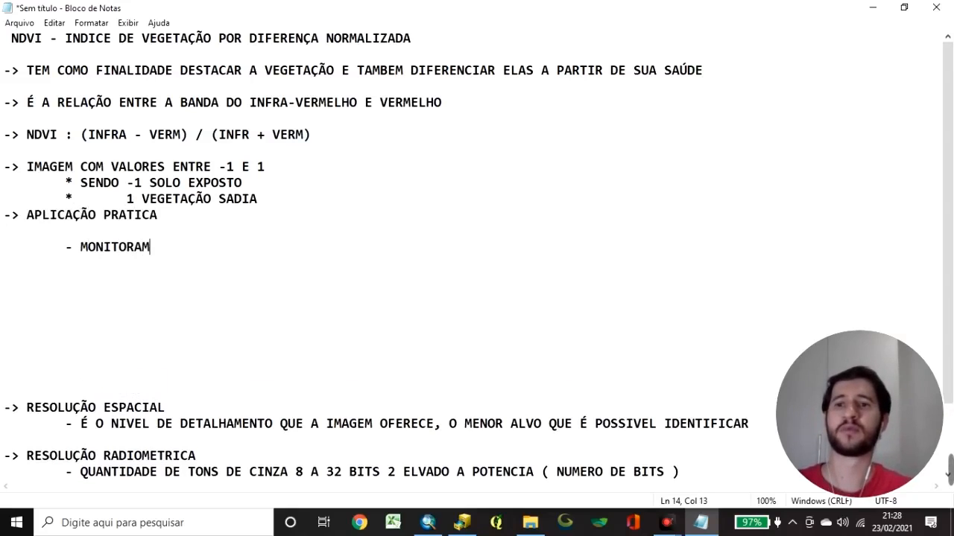
pyautogui.press('BackSpace')
pyautogui.press('BackSpace')
pyautogui.write('FRA')
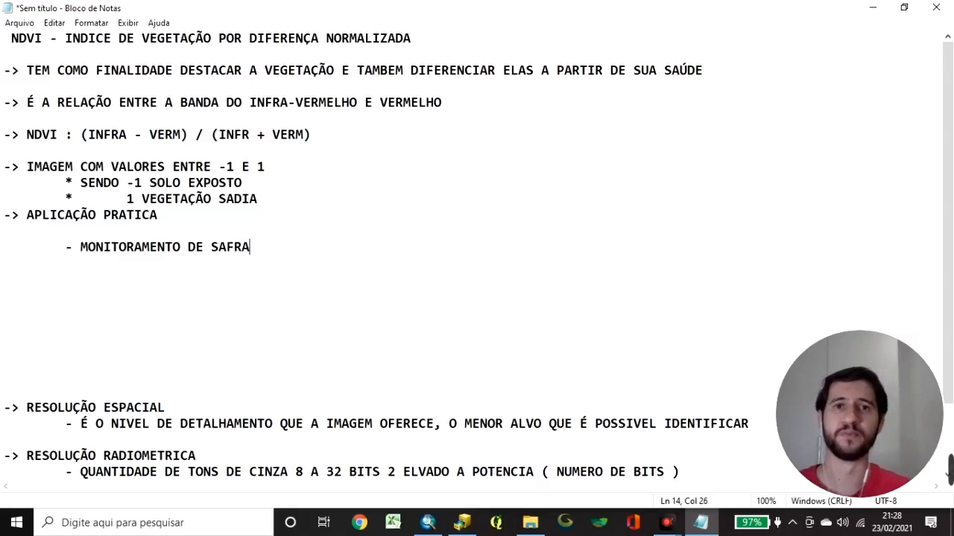
# Write a sub-item indented by two tabs under the crop monitoring item, reading "* VERIFICAÇÃO VAZIOS DE PLANTIO"
pyautogui.press('Return')
pyautogui.press('Tab')
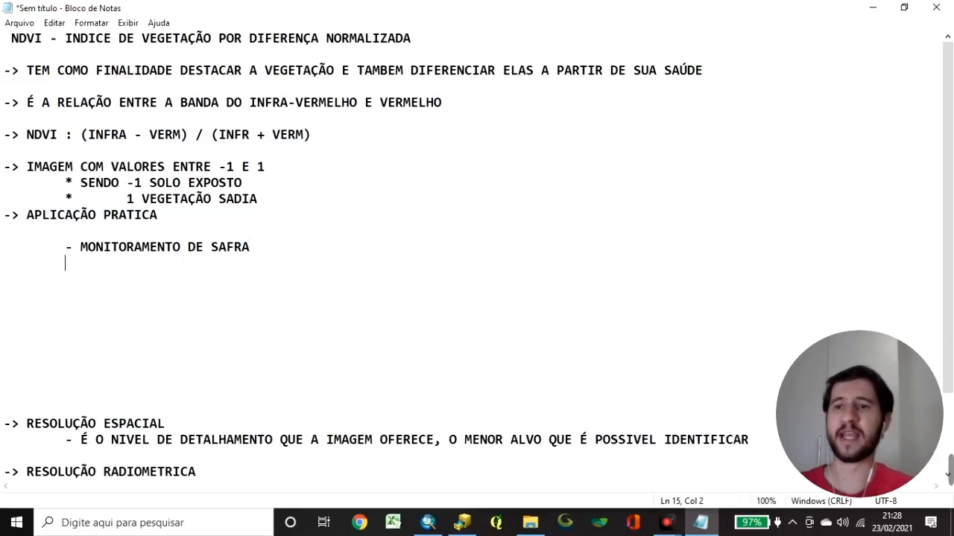
pyautogui.press('Tab')
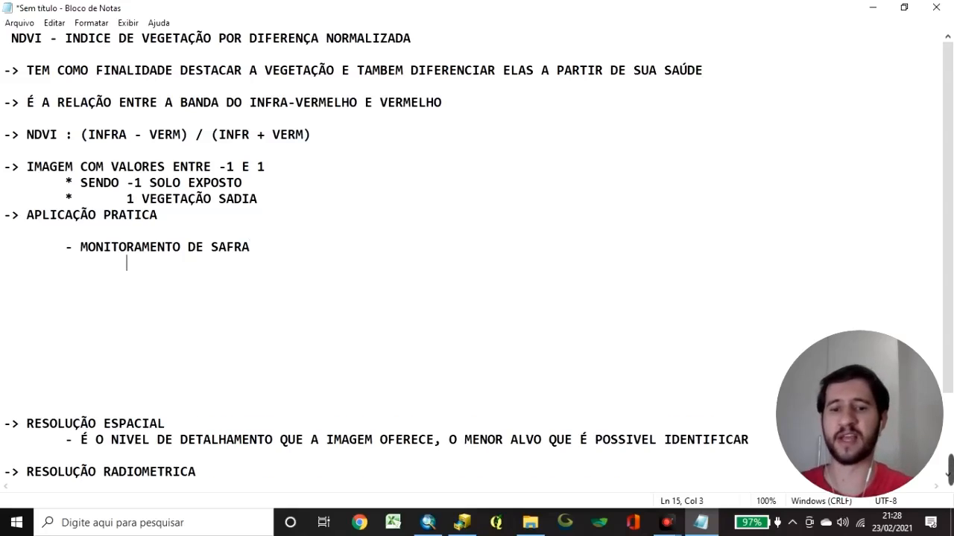
pyautogui.write('* ')
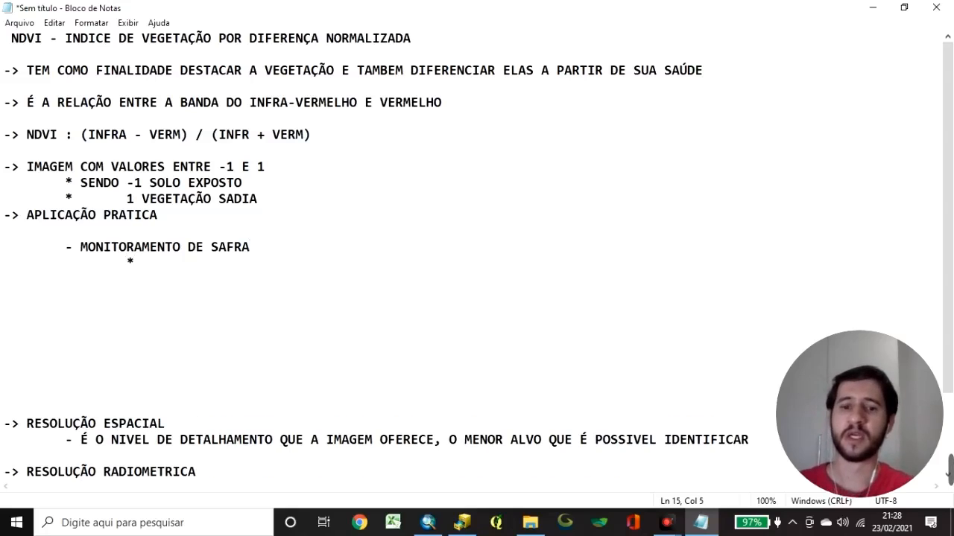
pyautogui.write('VERIFI')
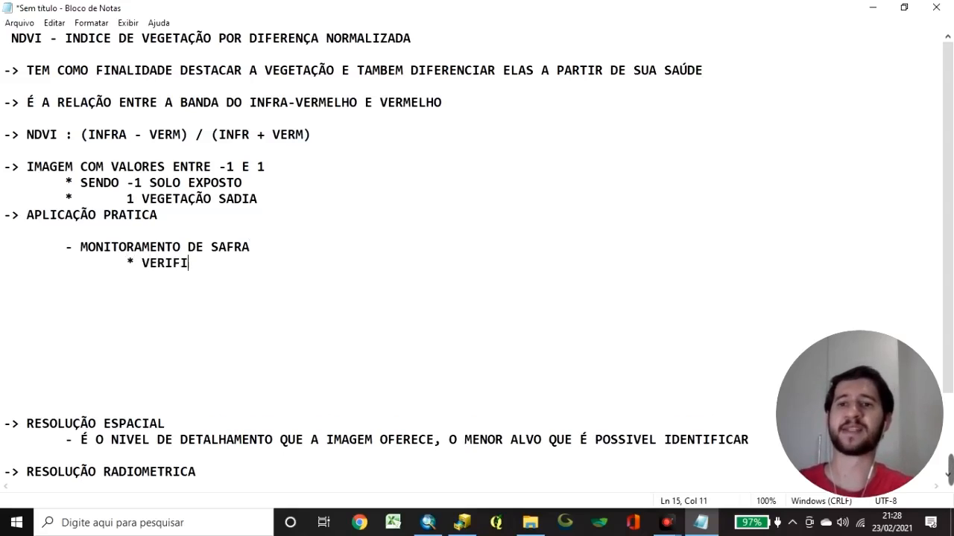
pyautogui.write('CAÇÃO VAZ')
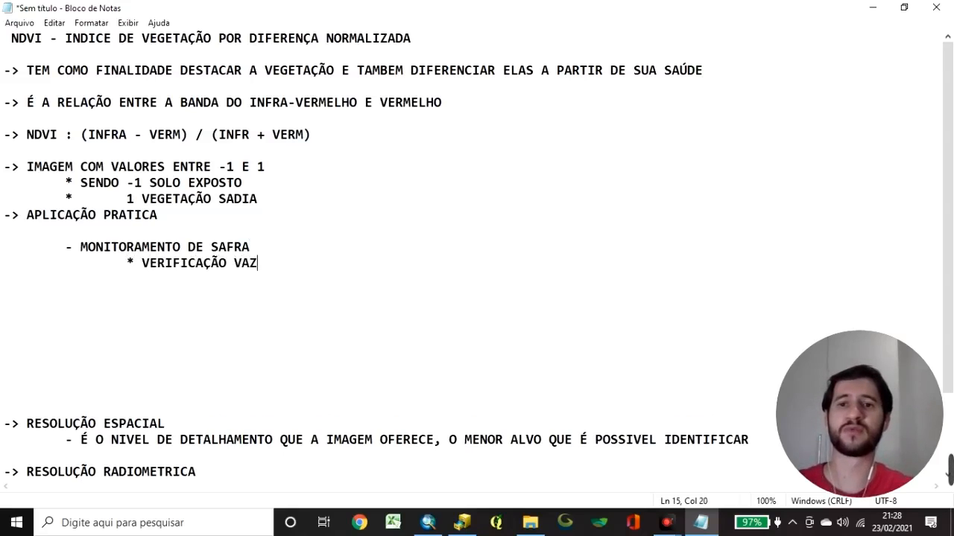
pyautogui.write('IOS DE PLANTIO')
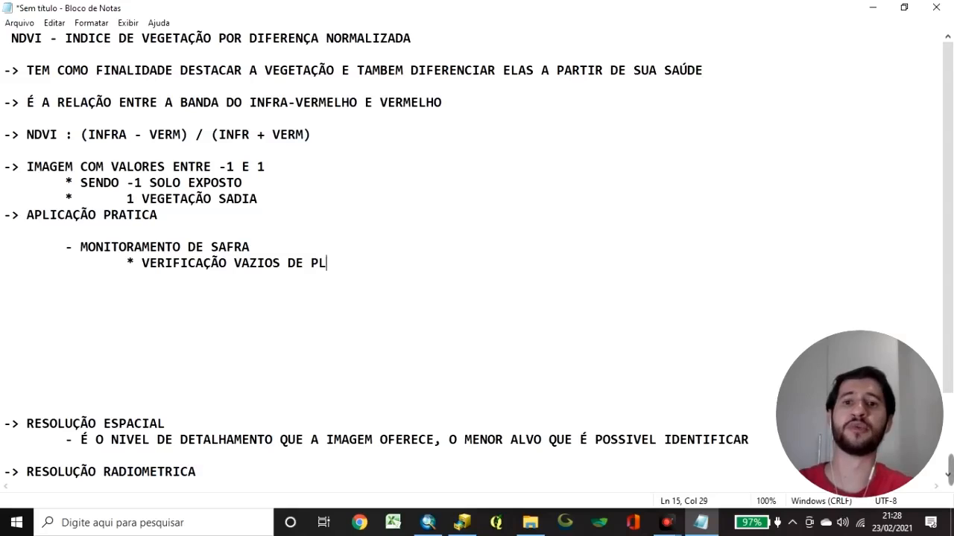
# Reword the end of the sub-item so that it reads "* VERIFICAÇÃO FALHAS DE PLANTIO"
pyautogui.press('BackSpace')
pyautogui.press('BackSpace')
pyautogui.press('BackSpace')
pyautogui.press('BackSpace')
pyautogui.press('BackSpace')
pyautogui.press('BackSpace')
pyautogui.press('BackSpace')
pyautogui.press('BackSpace')
pyautogui.press('BackSpace')
pyautogui.press('BackSpace')
pyautogui.press('BackSpace')
pyautogui.press('BackSpace')
pyautogui.press('BackSpace')
pyautogui.press('BackSpace')
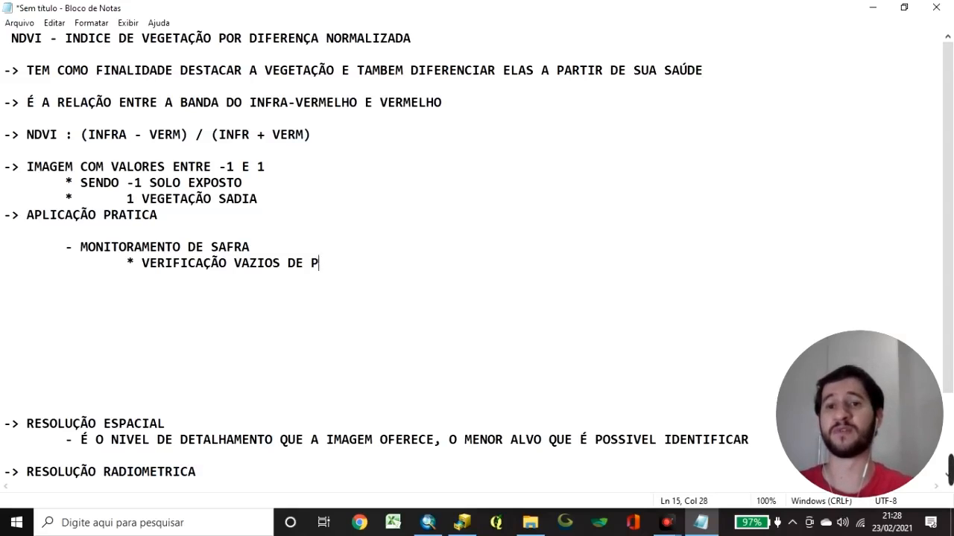
pyautogui.press('BackSpace')
pyautogui.press('BackSpace')
pyautogui.press('BackSpace')
pyautogui.write('FALAHR')
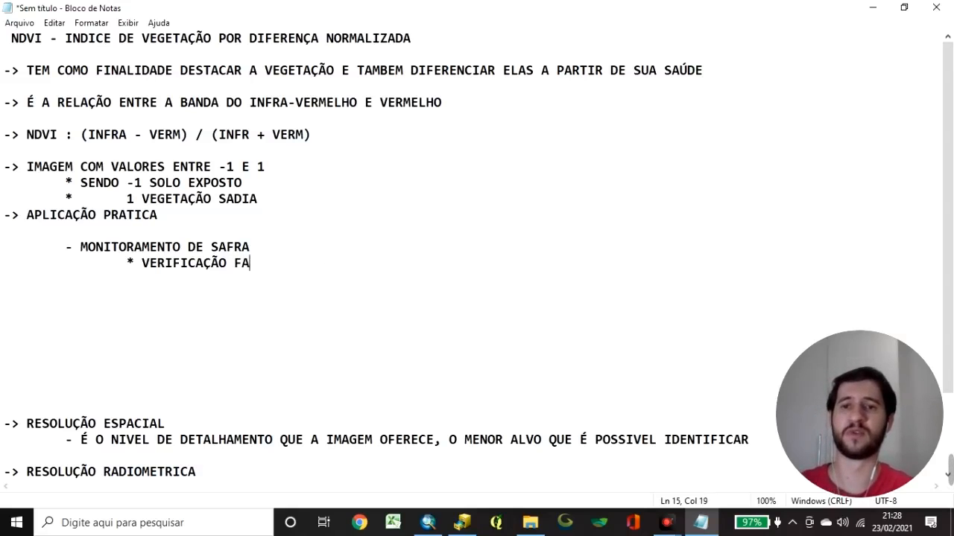
pyautogui.press('BackSpace')
pyautogui.press('BackSpace')
pyautogui.press('BackSpace')
pyautogui.write('HAS DE PLANTIO')
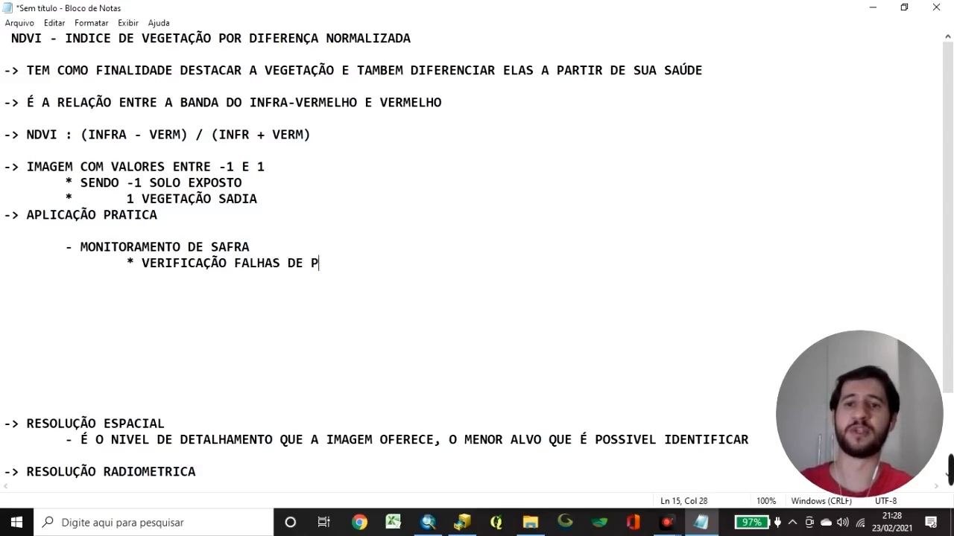
# Add a second sub-item under crop monitoring at the same indentation: "* EVOLUÇÃO DA SAFRA"
pyautogui.press('Return')
pyautogui.press('Tab')
pyautogui.press('Tab')
pyautogui.write('* ')
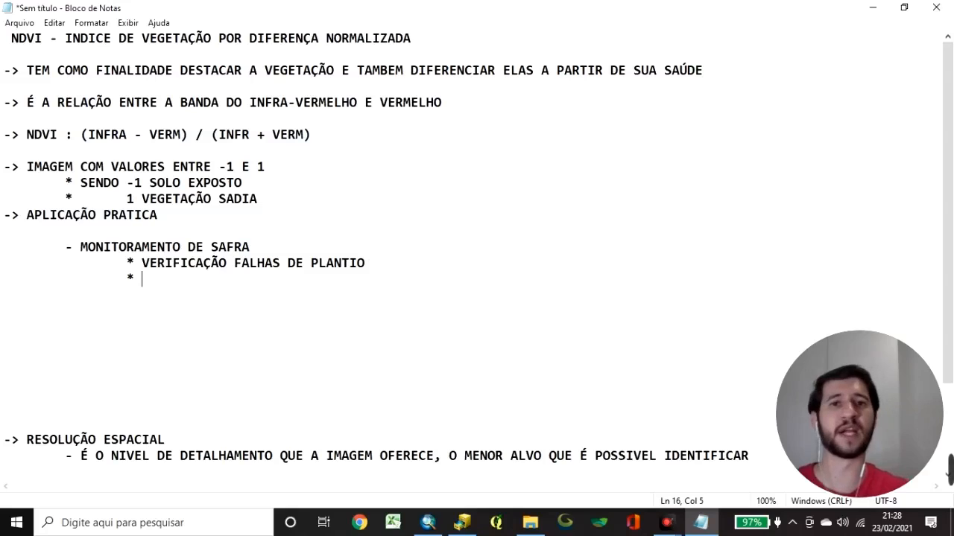
pyautogui.write('E')
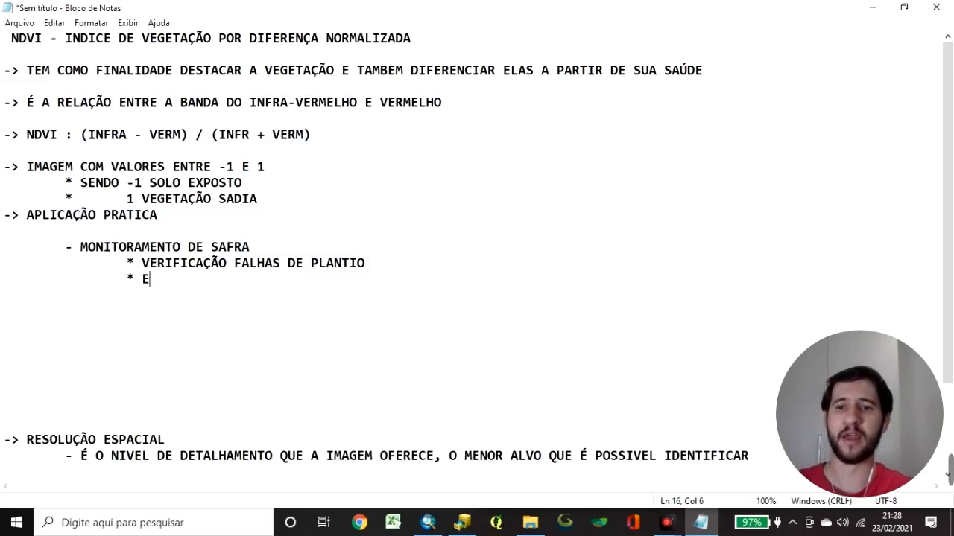
pyautogui.write('VOLUÇÃO DA SAFG')
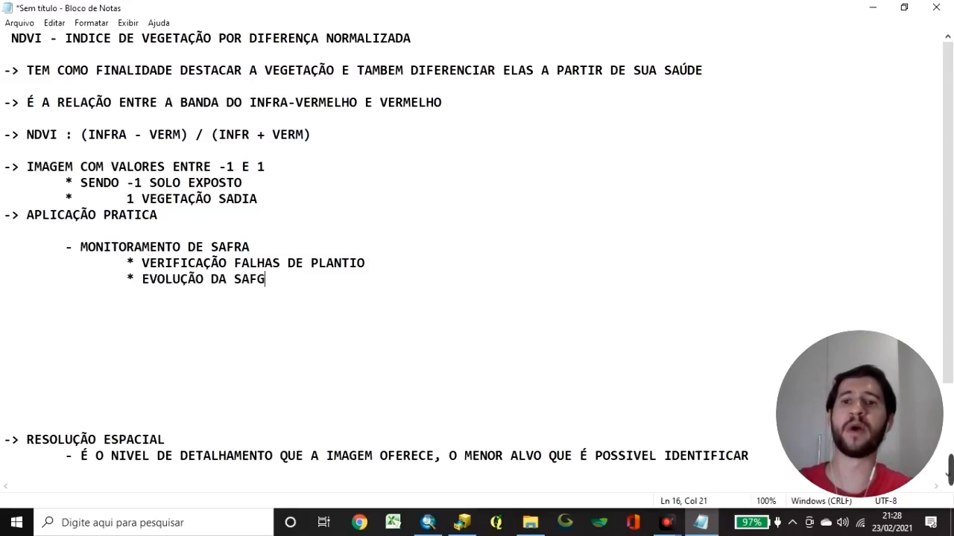
pyautogui.press('BackSpace')
pyautogui.write('RA')
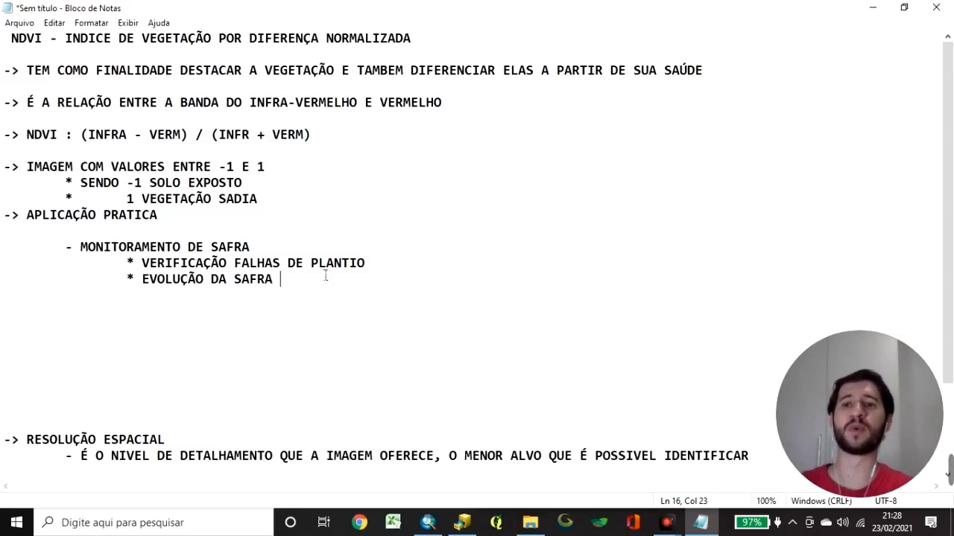
# Leave a blank line and add a second indented practical application item, "- MONITORAMENTO AMBIENTAL"
pyautogui.press('Return')
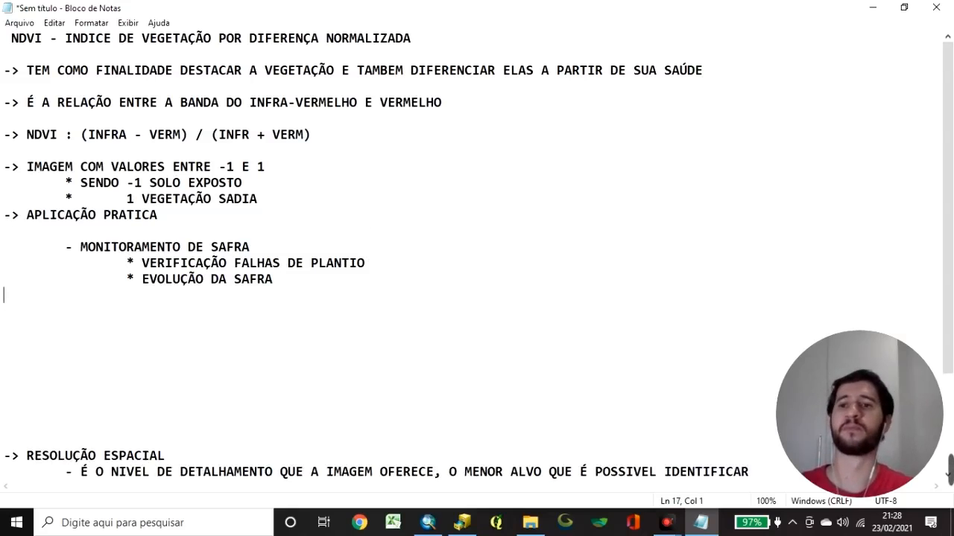
pyautogui.press('Return')
pyautogui.press('Tab')
pyautogui.write('- MON')
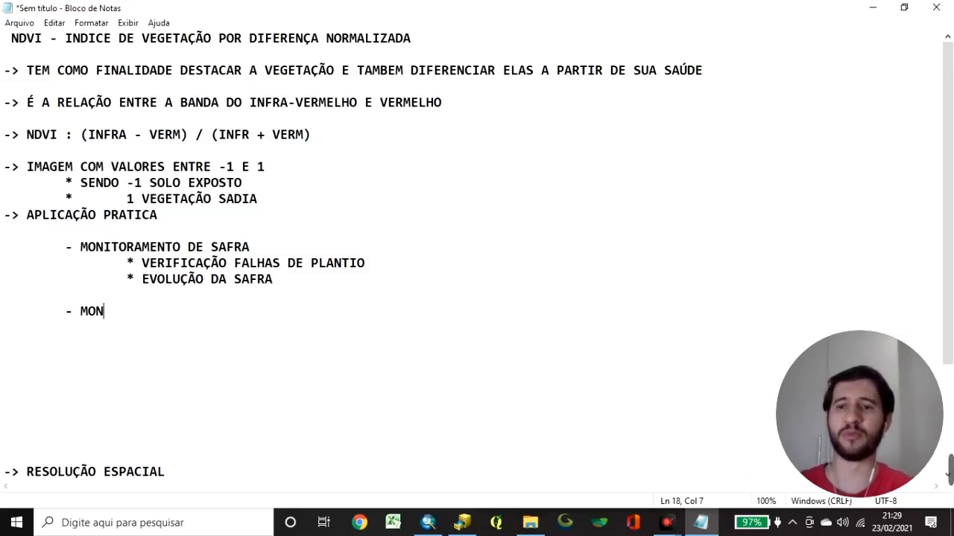
pyautogui.write('ITORAMENTO AMBIENTAL')
# Add the sub-item "* MONITORAMENTO DE QUEIMADAS" under environmental monitoring, indented by two tabs
pyautogui.press('Return')
pyautogui.press('Tab')
pyautogui.press('Tab')
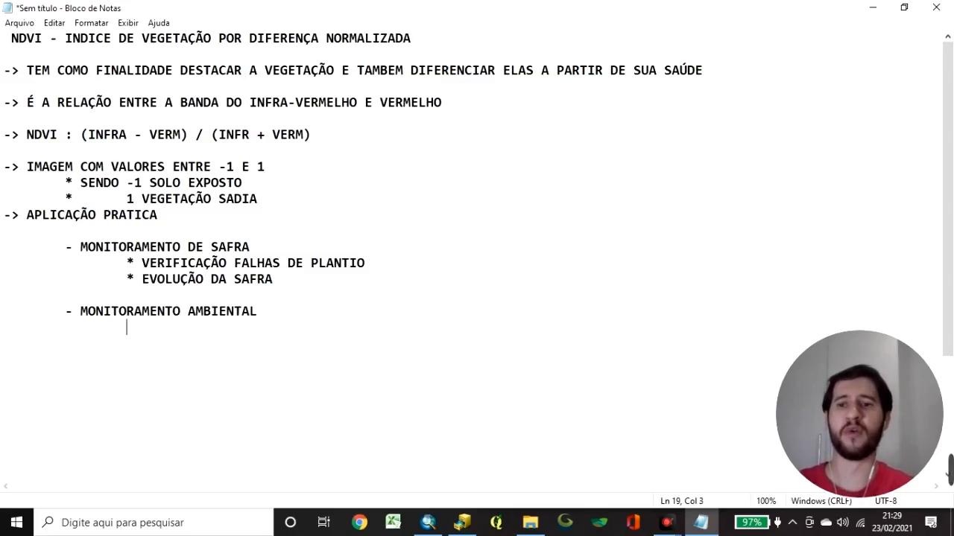
pyautogui.write('* MONIT')
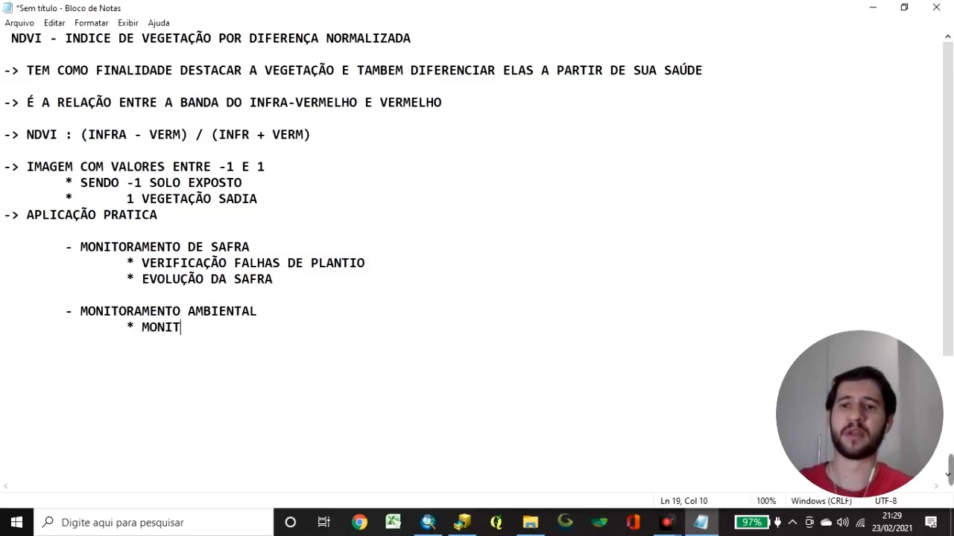
pyautogui.write('ORAMENTO DE QUEIMADAS')
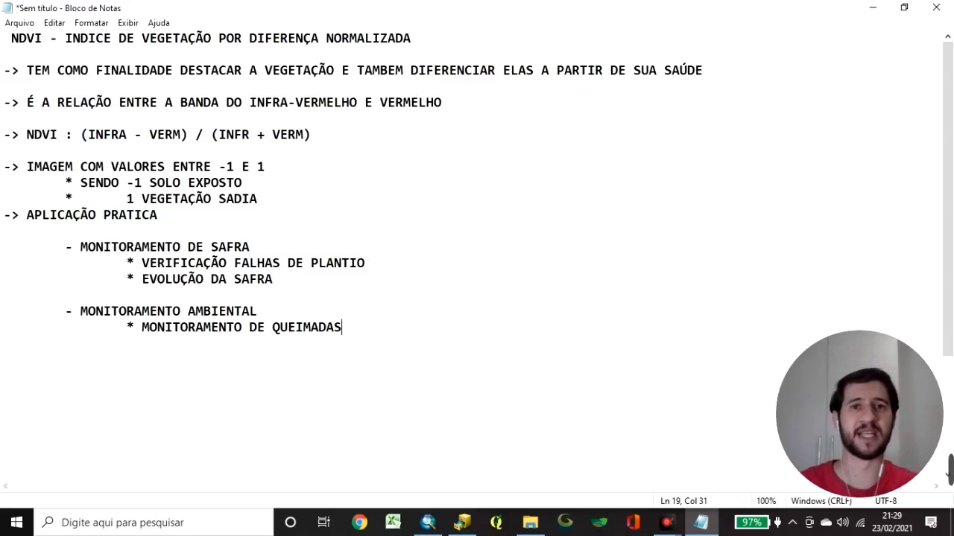
# Add a second environmental monitoring sub-item, "* MONITORAMENTO DE DESMATAMENTO", and end it with a line break
pyautogui.press('Return')
pyautogui.press('Tab')
pyautogui.press('Tab')
pyautogui.write('* MONITORAMENTO DE DESMATAMENTO')
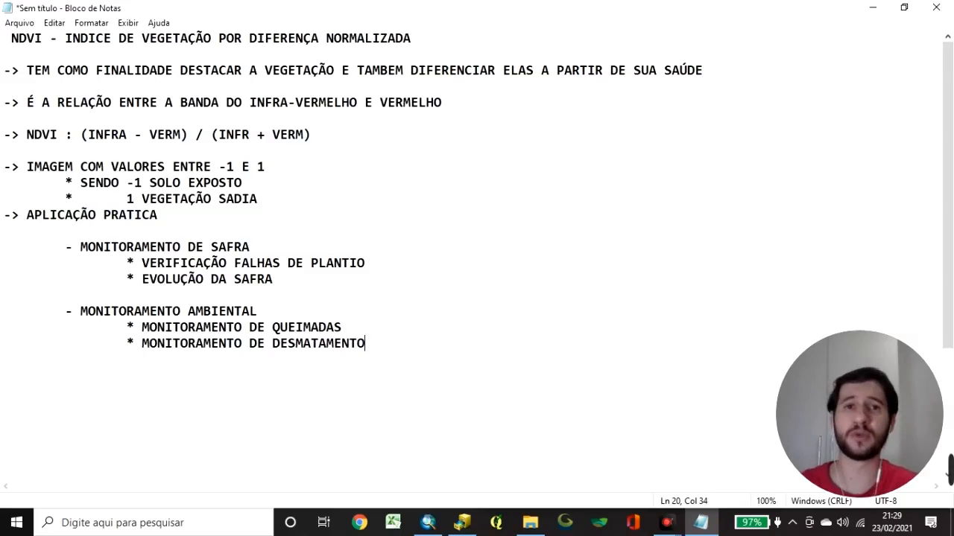
pyautogui.press('Return')
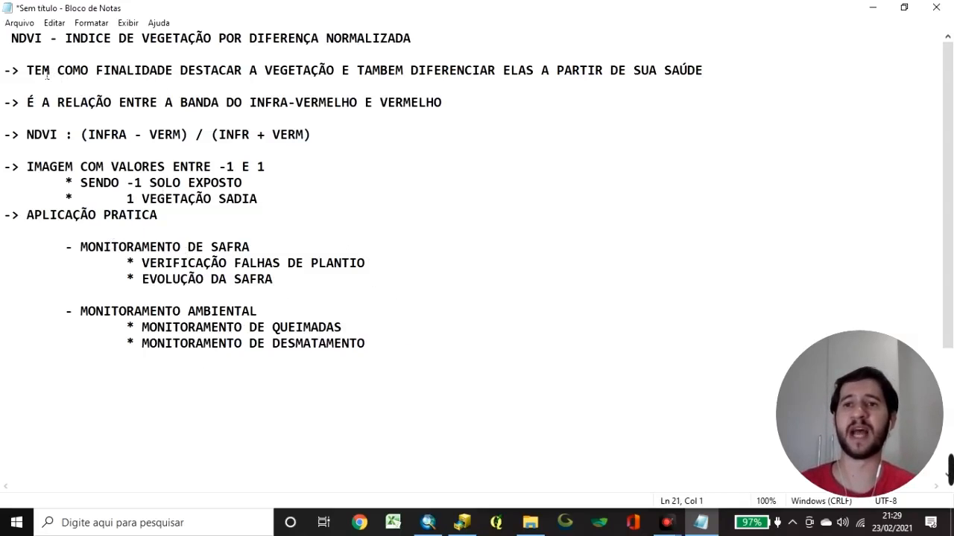
# Review the purpose of NDVI and its range of image values by highlighting those parts of the notes
pyautogui.click(180, 70)
pyautogui.hotkey('shift', 'Home')
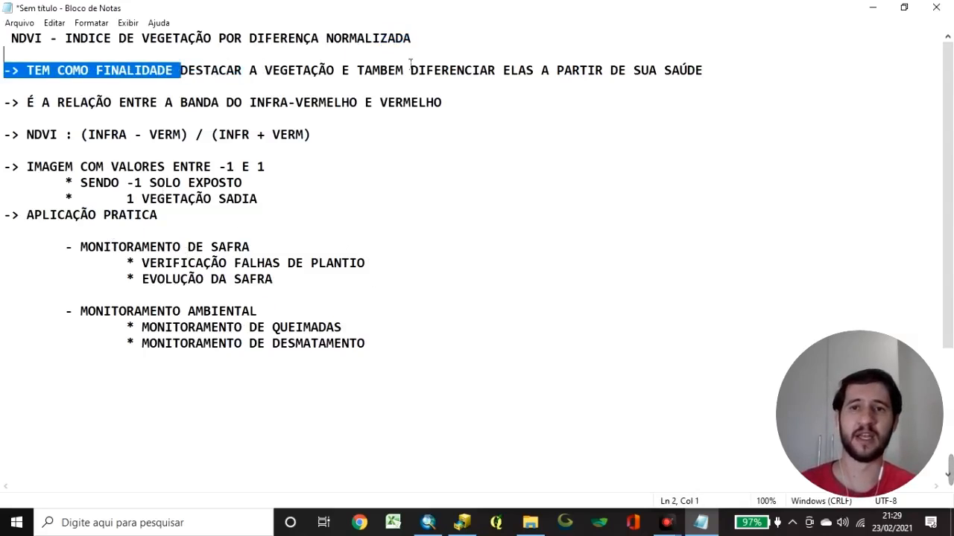
pyautogui.press('Down')
pyautogui.press('Down')
pyautogui.moveTo(219, 169); pyautogui.dragTo(279, 171)
pyautogui.click(291, 173)
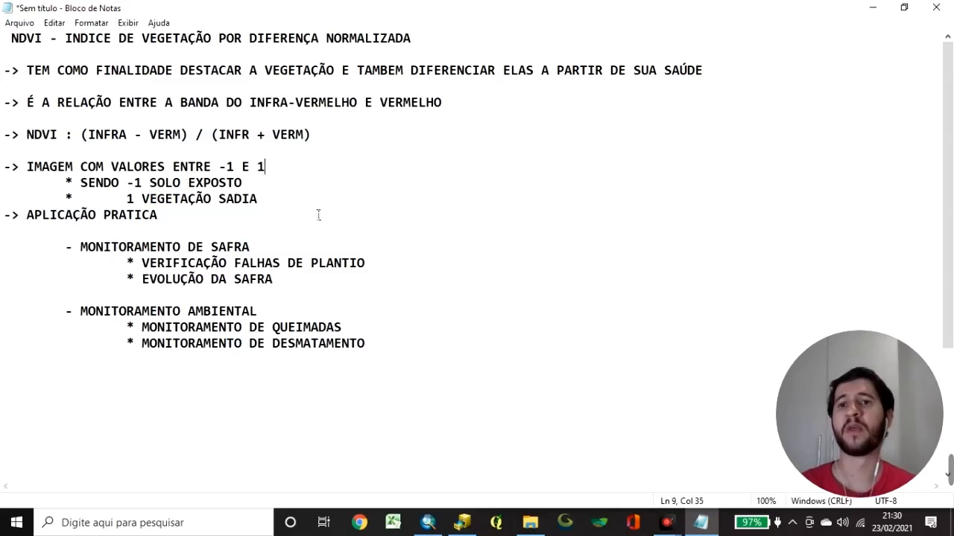
# Recap the notes from the NDVI title to the deforestation monitoring sub-item by highlighting the whole block
pyautogui.click(499, 293)
pyautogui.scroll(-2, 427, 342)
pyautogui.scroll(2, 427, 342)
pyautogui.click(425, 345)
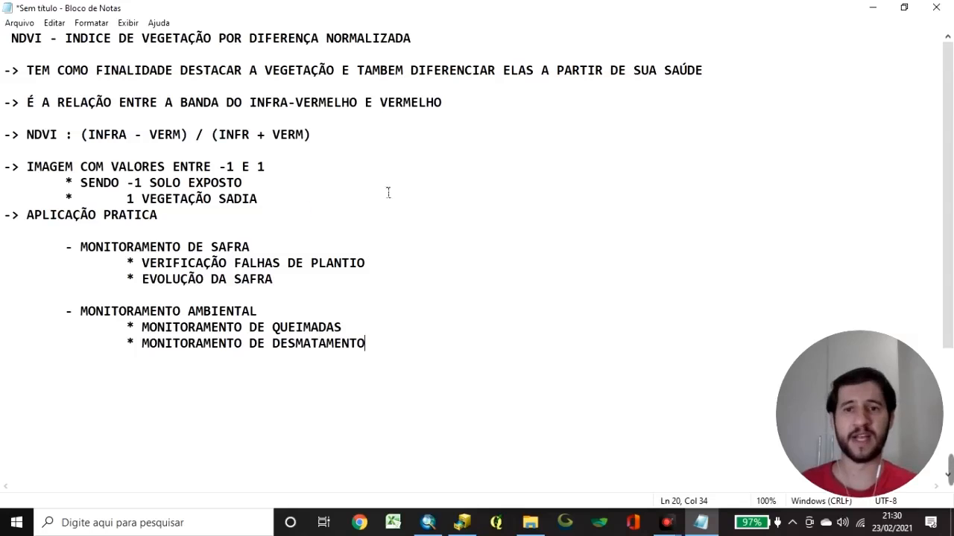
pyautogui.moveTo(427, 335); pyautogui.dragTo(5, 36)
pyautogui.click(405, 136)
pyautogui.moveTo(393, 345); pyautogui.dragTo(19, 37)
pyautogui.click(457, 88)
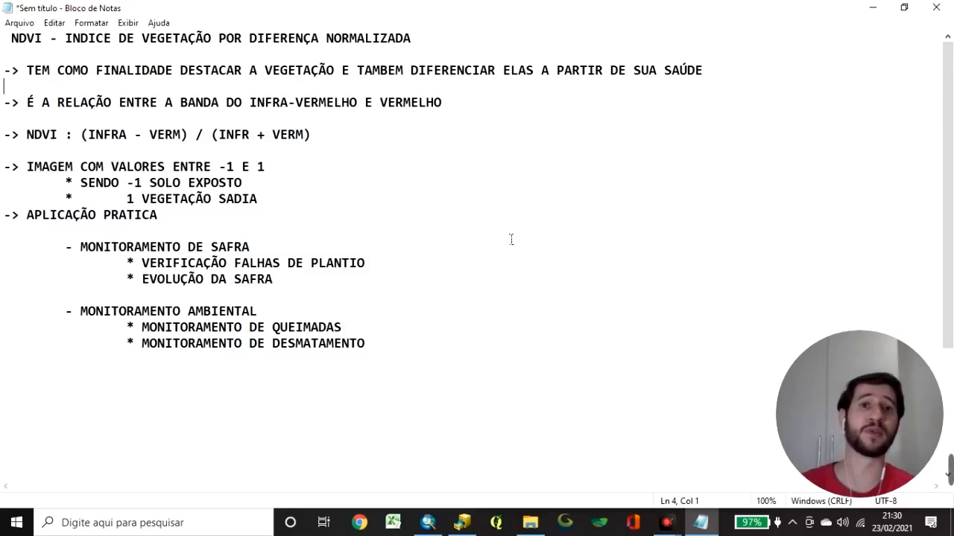
pyautogui.moveTo(453, 377); pyautogui.dragTo(8, 7)
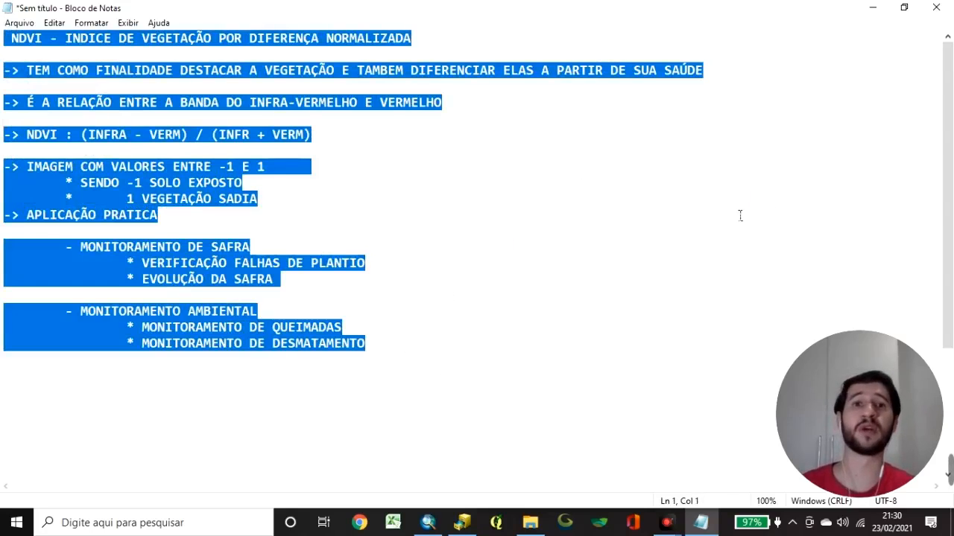
pyautogui.click(739, 216)
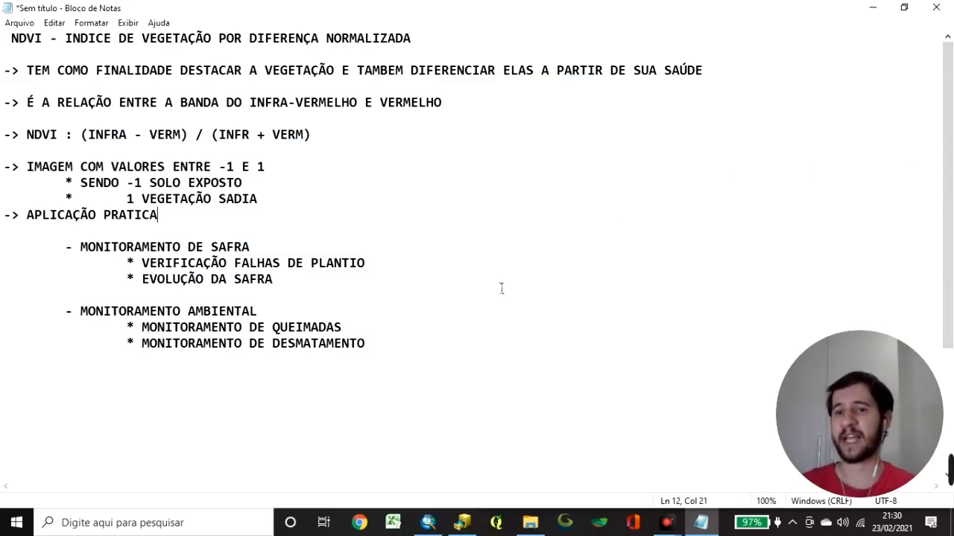
# Switch to the open ArcMap window with the untitled, empty map
pyautogui.click(427, 522)
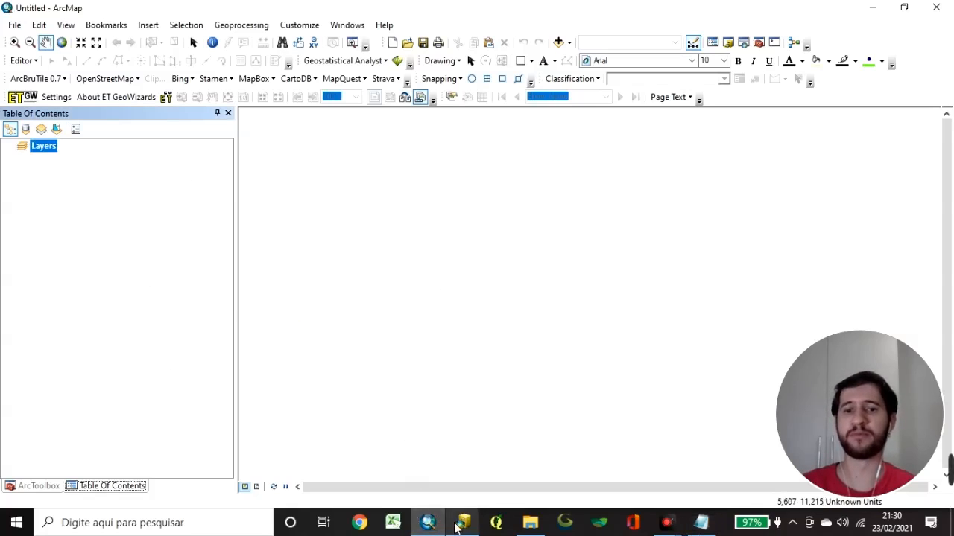
# Switch to ArcCatalog and examine the two Sentinel image folders, dated 20201213 and 20201108, inside the NDVI folder
pyautogui.click(462, 523)
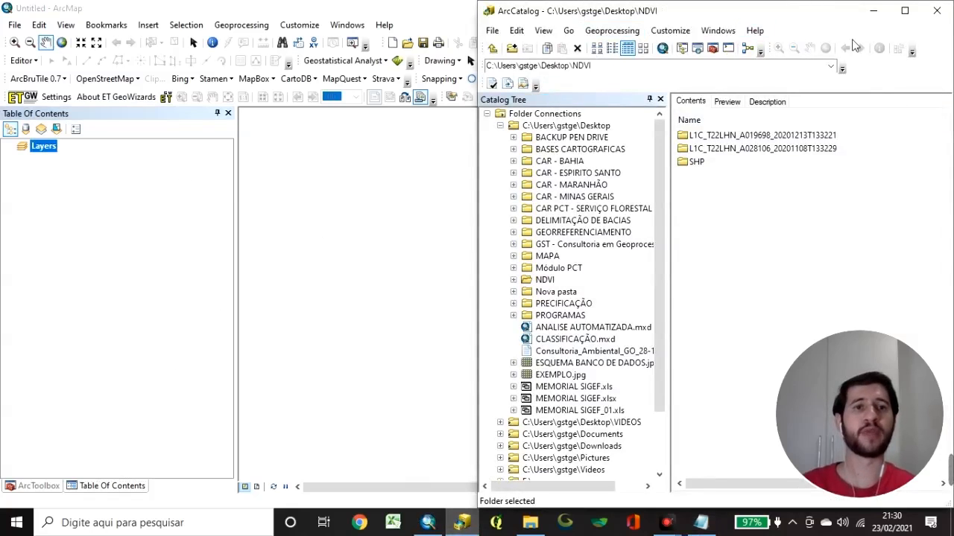
pyautogui.click(755, 150)
pyautogui.click(754, 137)
pyautogui.click(751, 151)
pyautogui.click(748, 138)
pyautogui.click(745, 190)
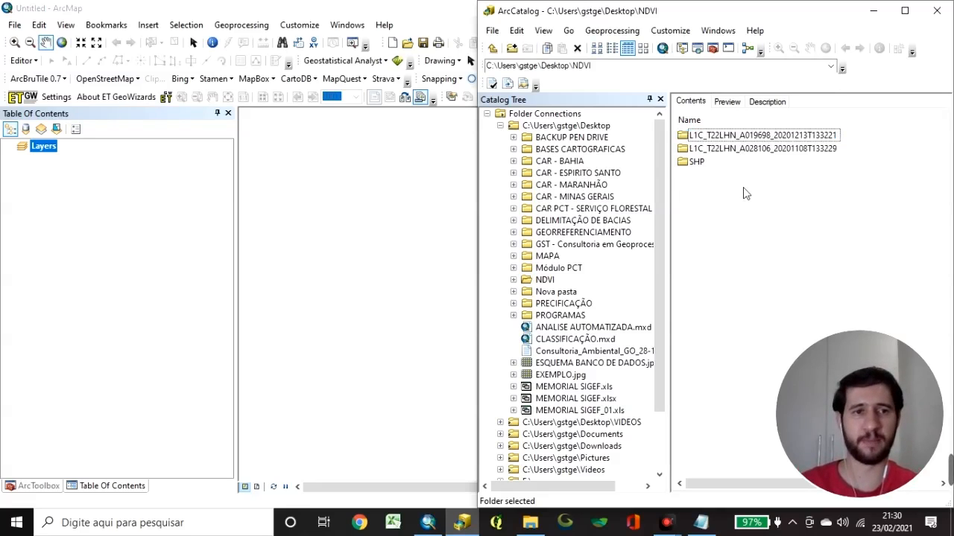
pyautogui.click(791, 139)
pyautogui.click(788, 152)
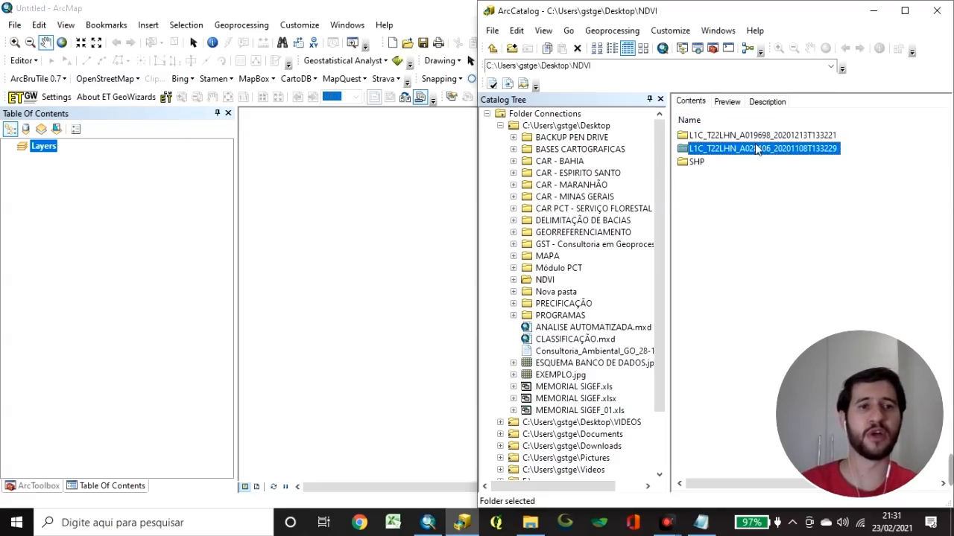
pyautogui.click(759, 182)
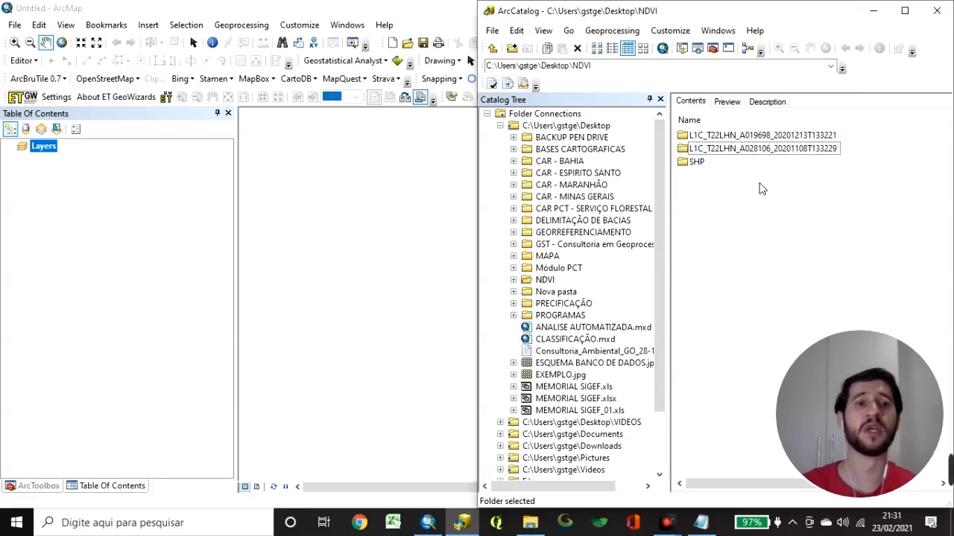
pyautogui.click(759, 139)
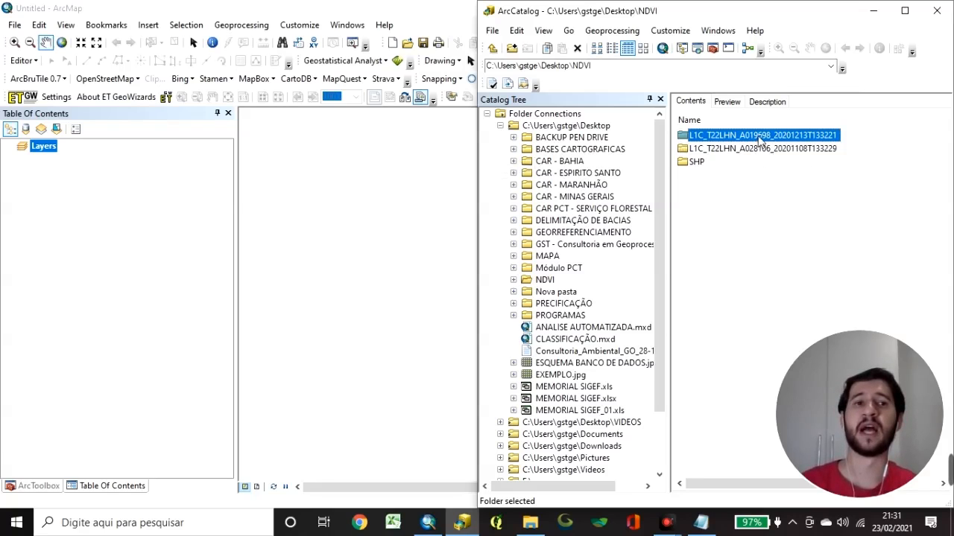
# Browse into the L1C_T22LHN_A019698_20201213T133221 image folder down to its GRANULE image's IMG_DATA folder
pyautogui.doubleClick(783, 136)
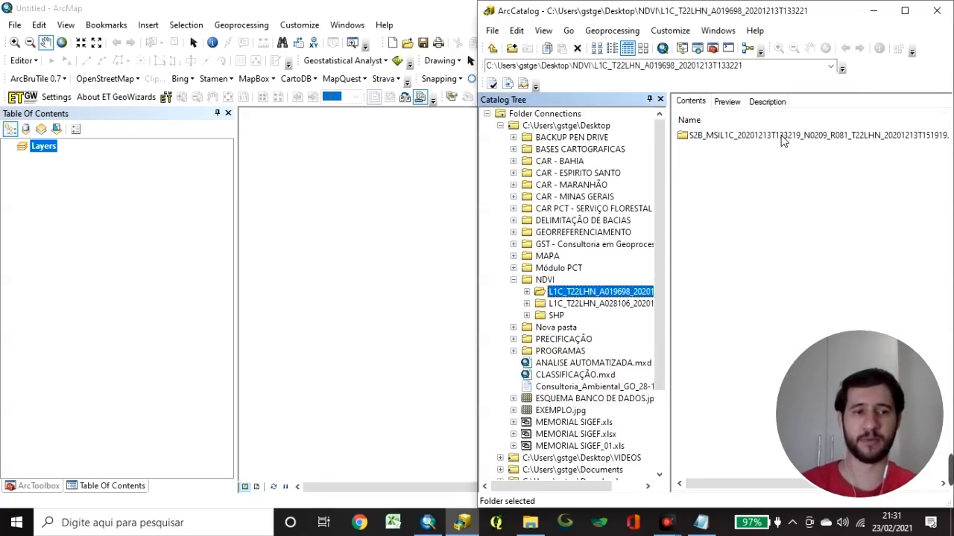
pyautogui.doubleClick(753, 140)
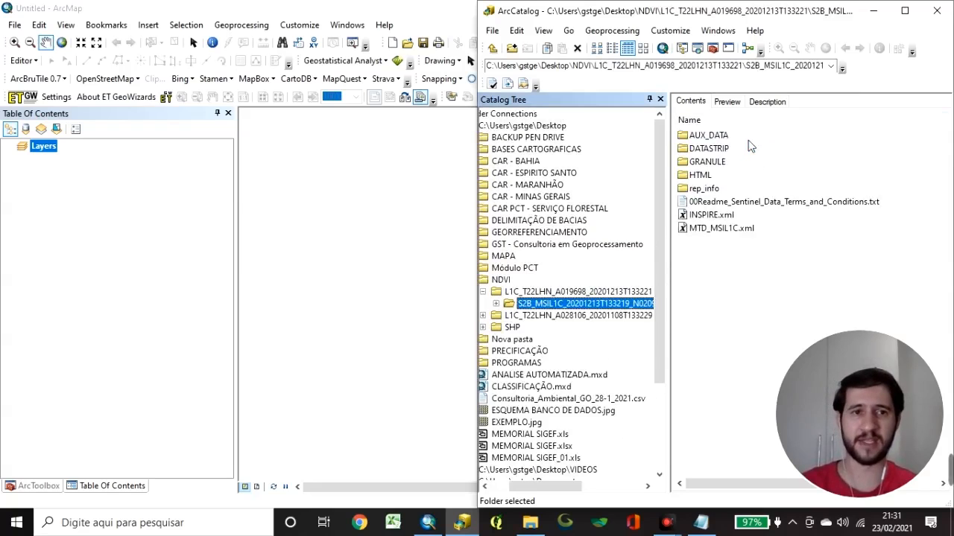
pyautogui.doubleClick(699, 162)
pyautogui.doubleClick(693, 138)
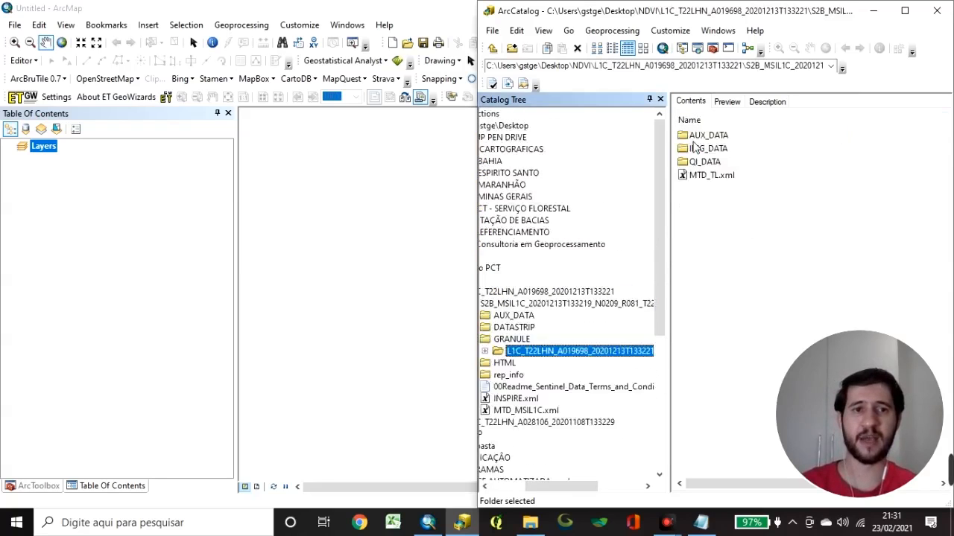
pyautogui.doubleClick(698, 149)
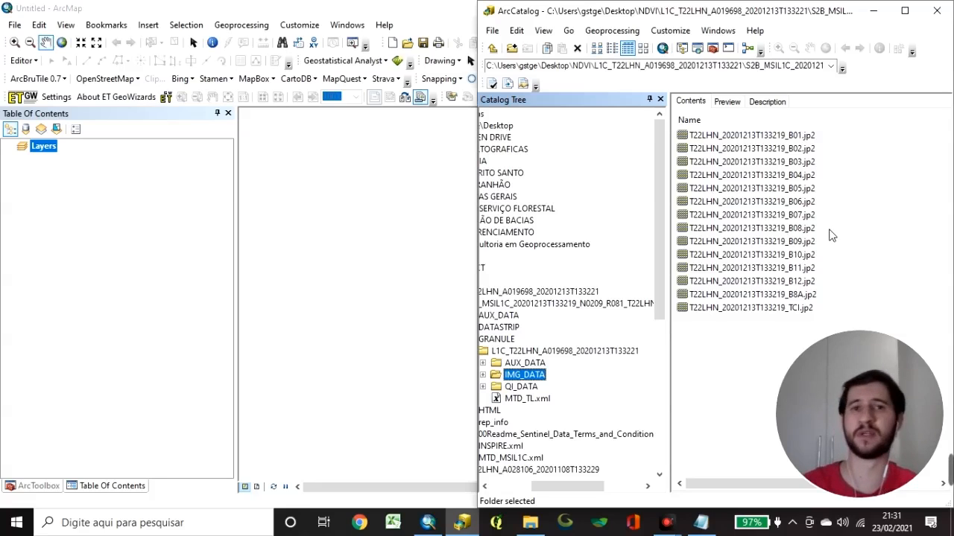
# Add the B02, B03, B04 and B08 band rasters of the 20201213 image to the ArcMap layers
pyautogui.click(886, 179)
pyautogui.click(805, 151)
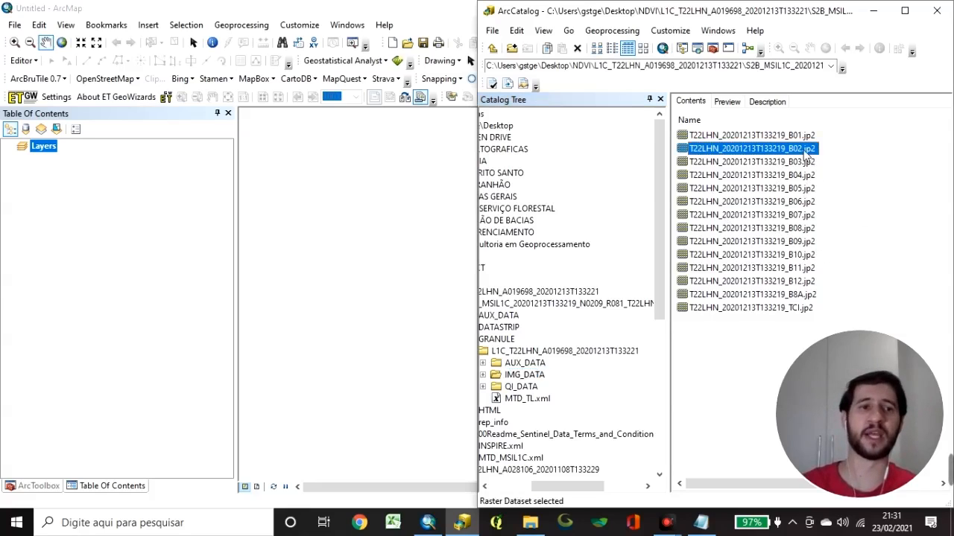
pyautogui.keyDown('shift'); pyautogui.click(801, 164); pyautogui.keyUp('shift')
pyautogui.keyDown('shift'); pyautogui.click(805, 177); pyautogui.keyUp('shift')
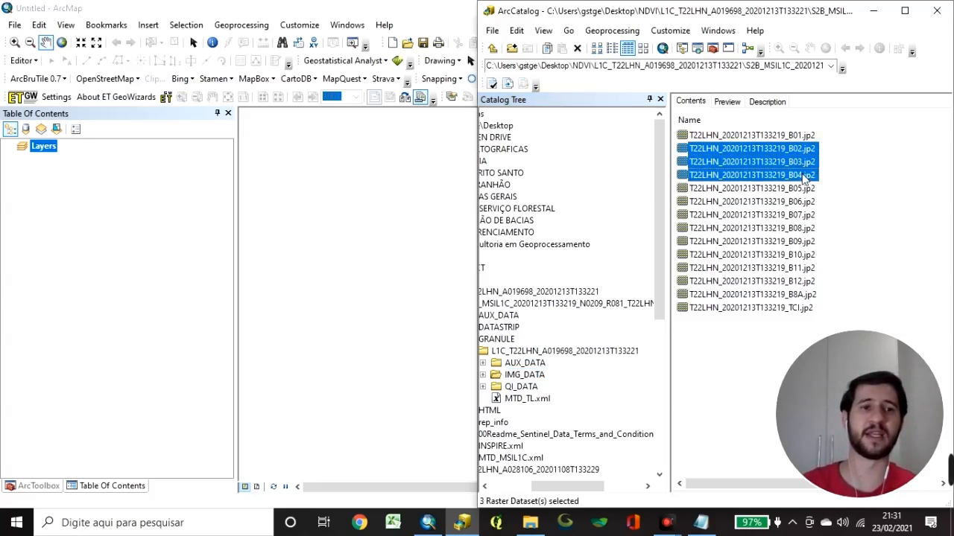
pyautogui.keyDown('ctrl'); pyautogui.click(793, 229); pyautogui.keyUp('ctrl')
pyautogui.moveTo(793, 229); pyautogui.dragTo(103, 307)
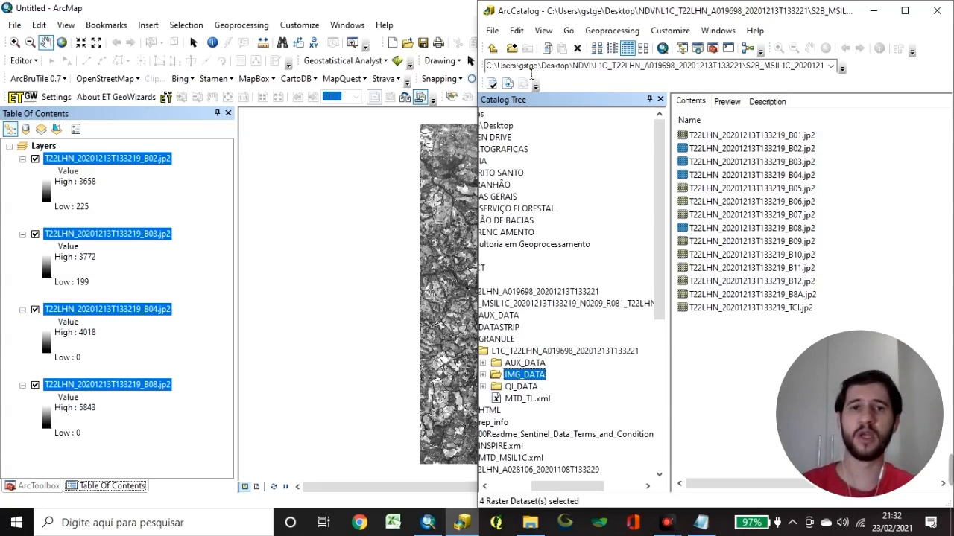
# Go back up to the NDVI folder and add the TALHOES_FAZENDA_BONANZA shapefile from its SHP folder to the map
pyautogui.click(492, 49)
pyautogui.click(493, 48)
pyautogui.click(493, 48)
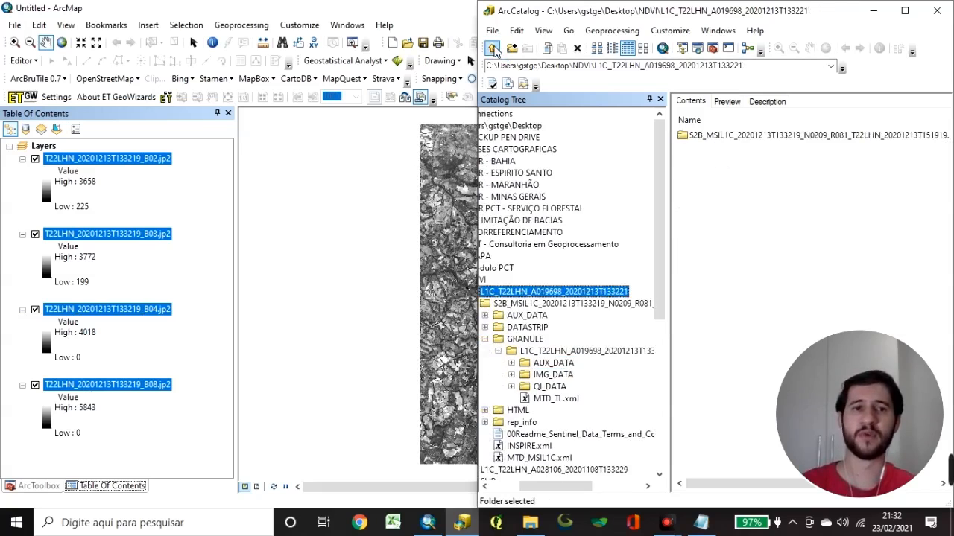
pyautogui.click(493, 49)
pyautogui.click(682, 163)
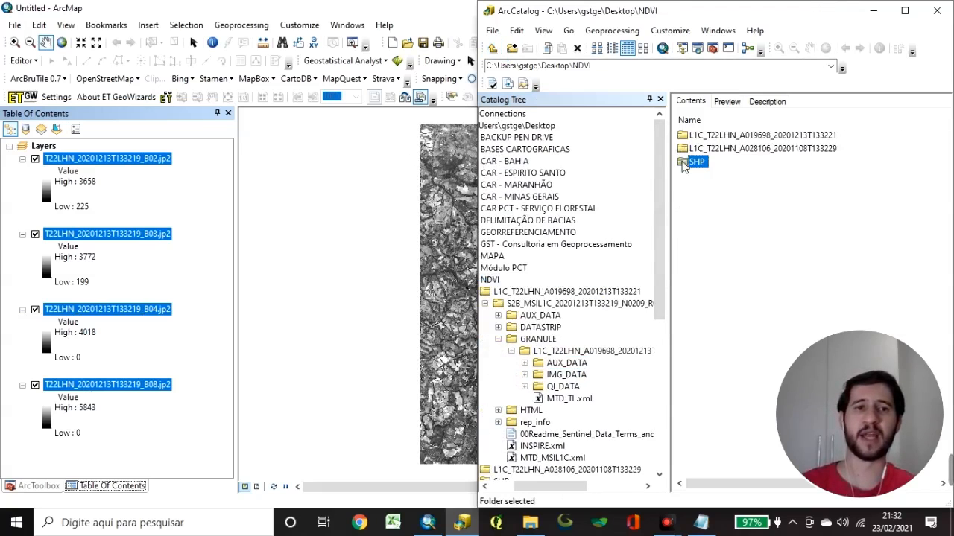
pyautogui.doubleClick(682, 162)
pyautogui.moveTo(752, 136); pyautogui.dragTo(82, 453)
# Zoom the map to the extent of the TALHOES_FAZENDA_BONANZA layer
pyautogui.click(75, 466)
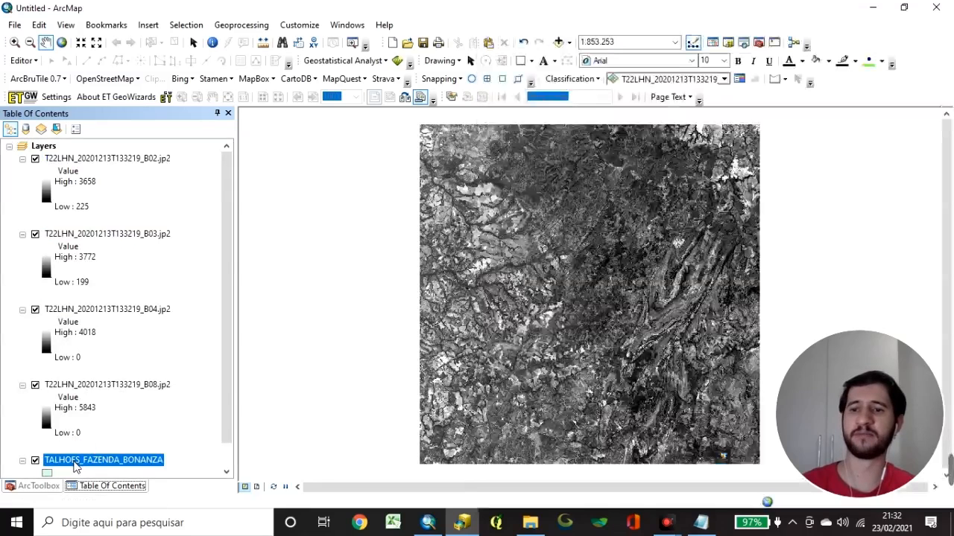
pyautogui.rightClick(75, 461)
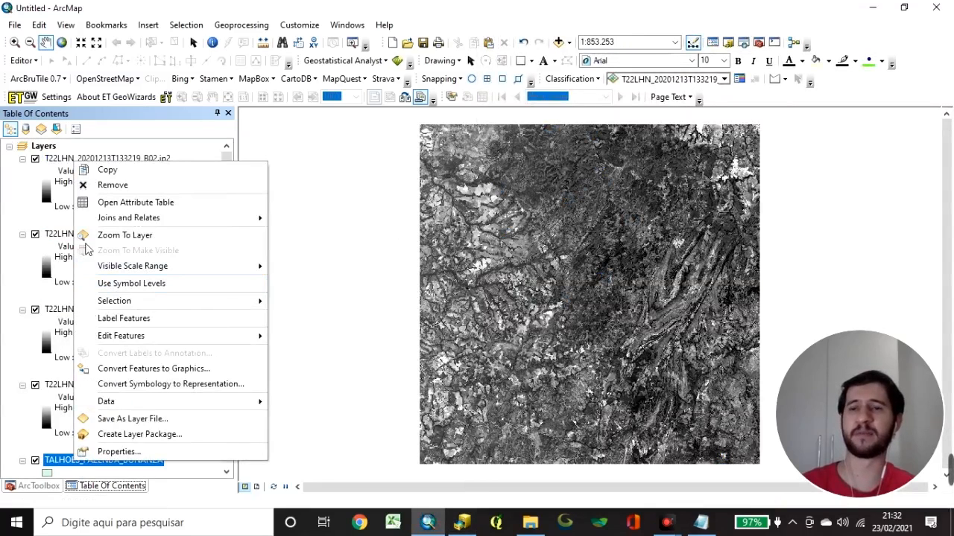
pyautogui.click(139, 236)
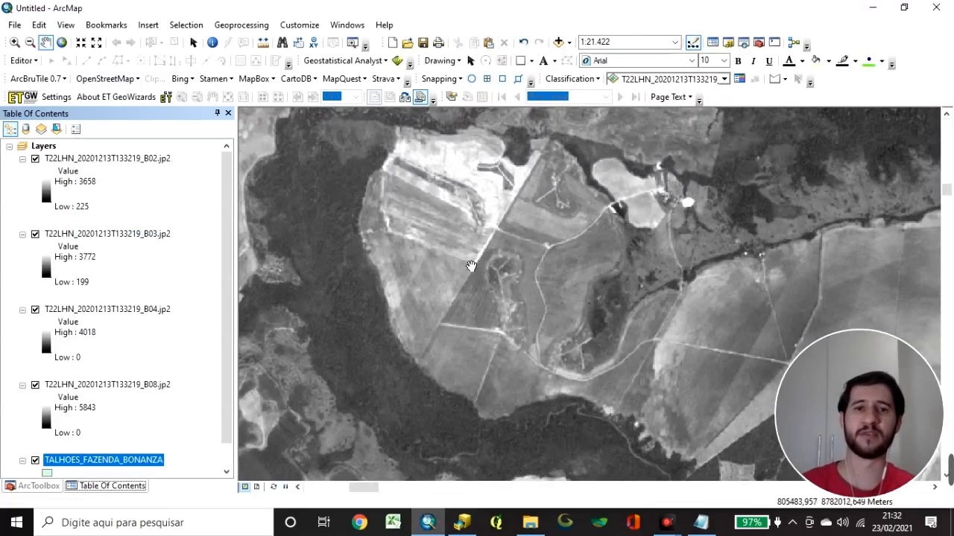
pyautogui.scroll(-2, 143, 428)
pyautogui.scroll(2, 143, 429)
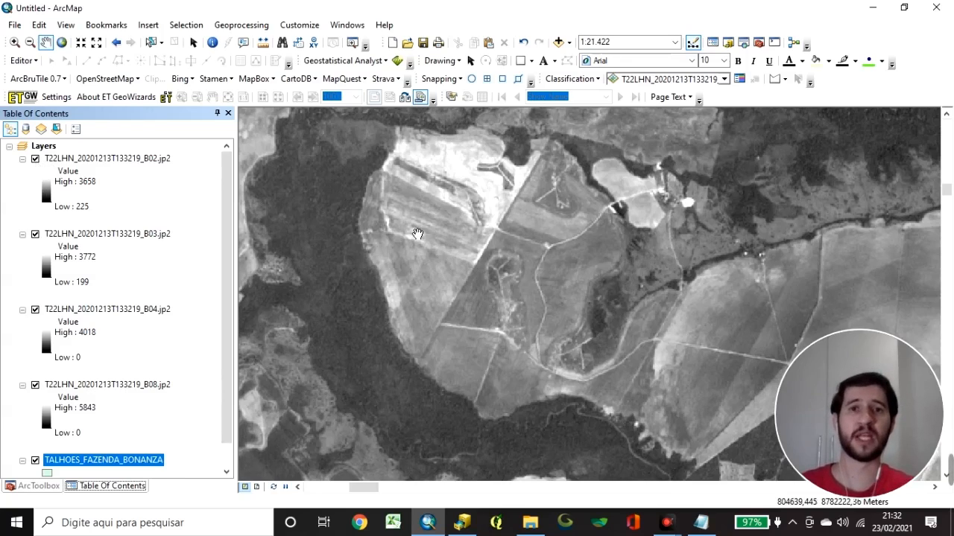
# Collapse the legends of the B02, B03, B04 and B08 layers in the table of contents
pyautogui.click(187, 207)
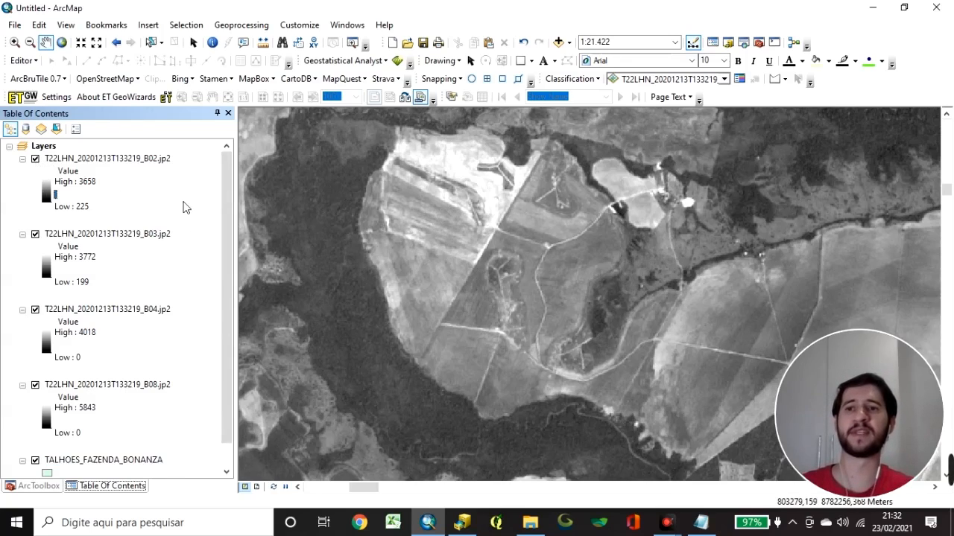
pyautogui.click(22, 159)
pyautogui.click(22, 170)
pyautogui.click(23, 183)
pyautogui.click(22, 195)
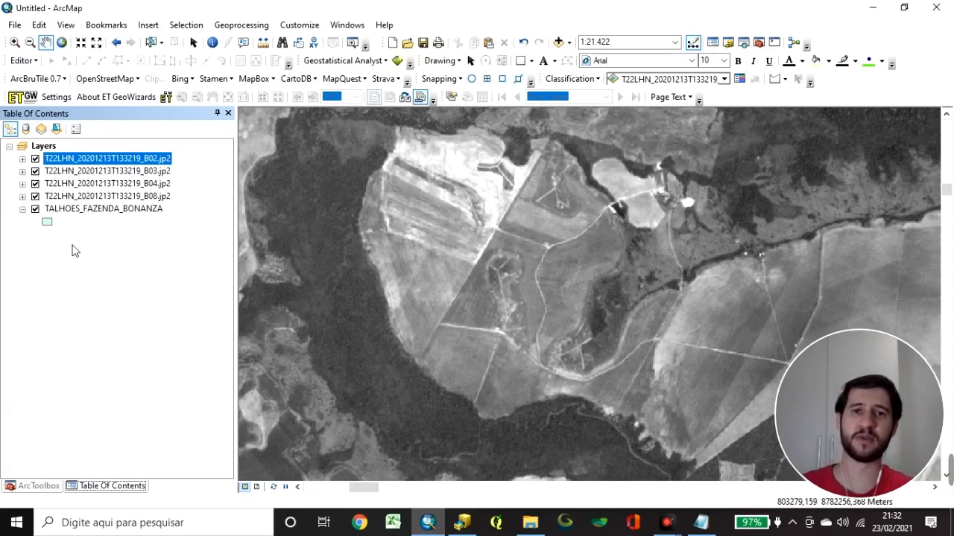
# Switch to the Notepad notes, review the NDVI formula line by highlighting it, and return to ArcMap
pyautogui.click(700, 522)
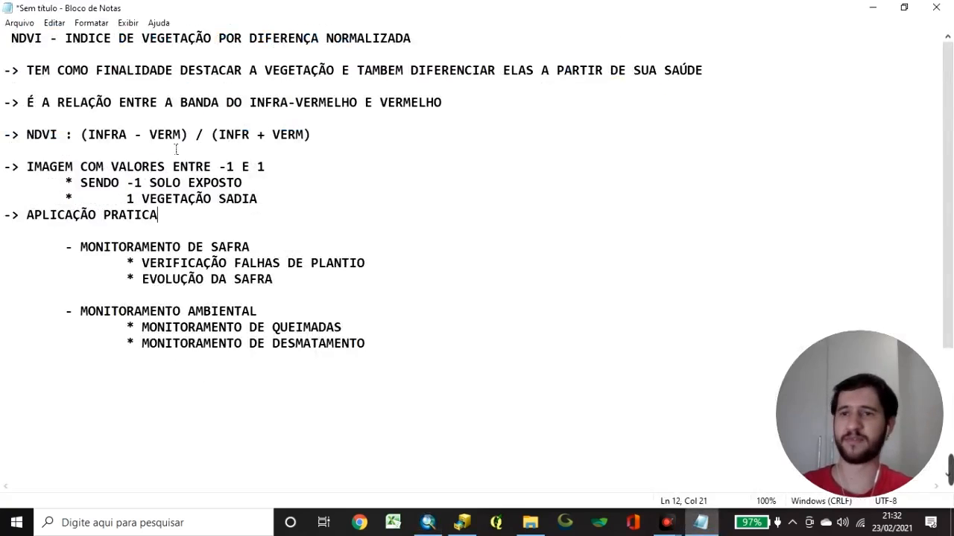
pyautogui.moveTo(11, 140); pyautogui.dragTo(355, 144)
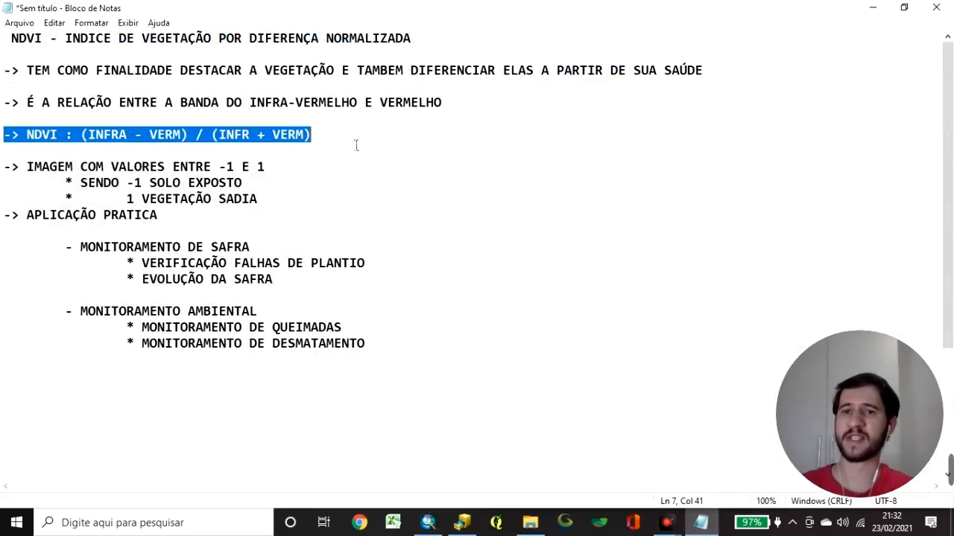
pyautogui.click(355, 144)
pyautogui.click(872, 10)
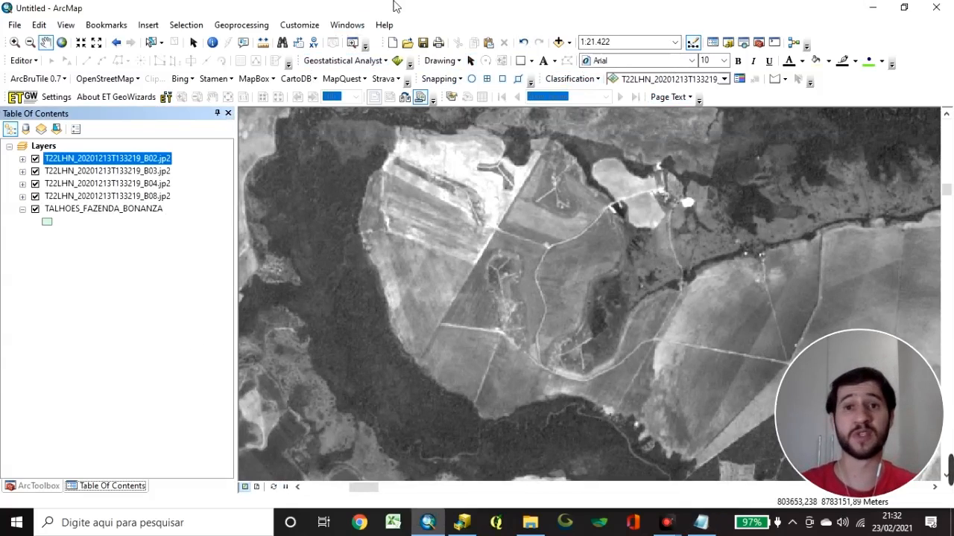
# Open the Raster Calculator tool from the Map Algebra toolset of the Spatial Analyst Tools
pyautogui.click(139, 310)
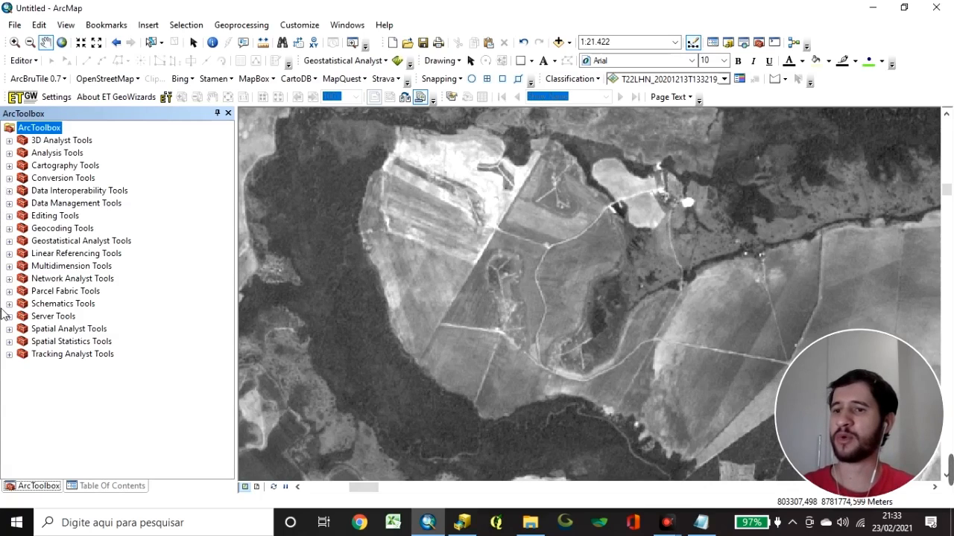
pyautogui.click(9, 329)
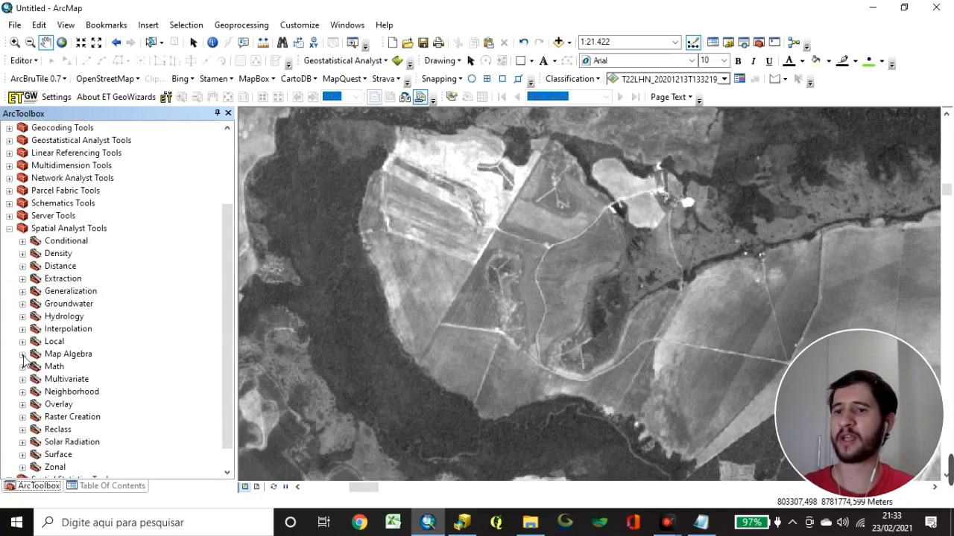
pyautogui.click(23, 355)
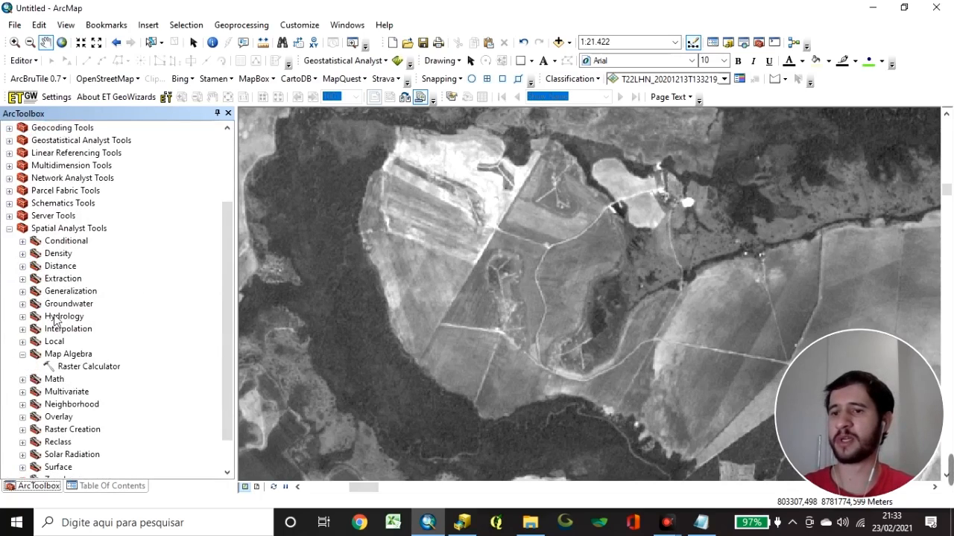
pyautogui.click(90, 368)
pyautogui.doubleClick(93, 368)
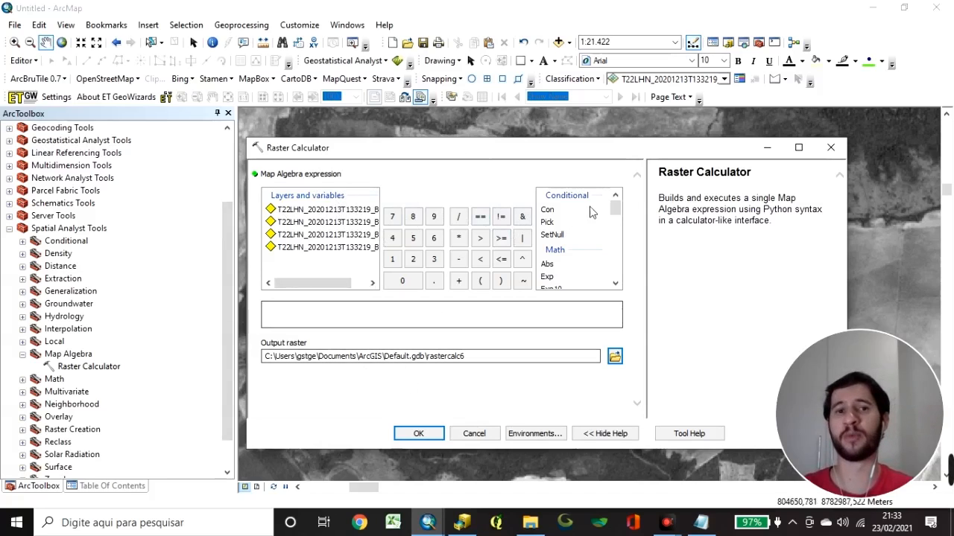
# Reposition the Raster Calculator and examine the band names in its layer list and the available Math functions
pyautogui.moveTo(590, 155); pyautogui.dragTo(591, 140)
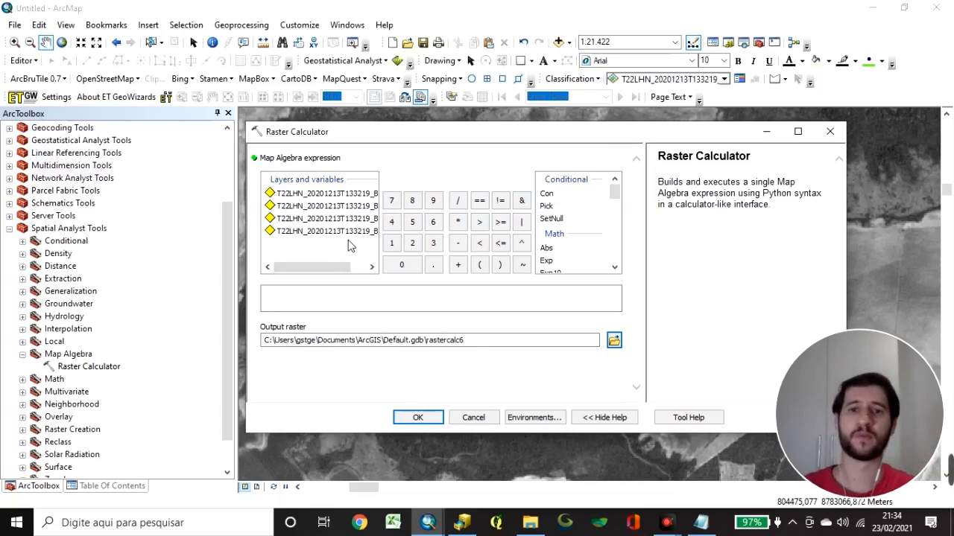
pyautogui.moveTo(305, 266); pyautogui.dragTo(320, 267)
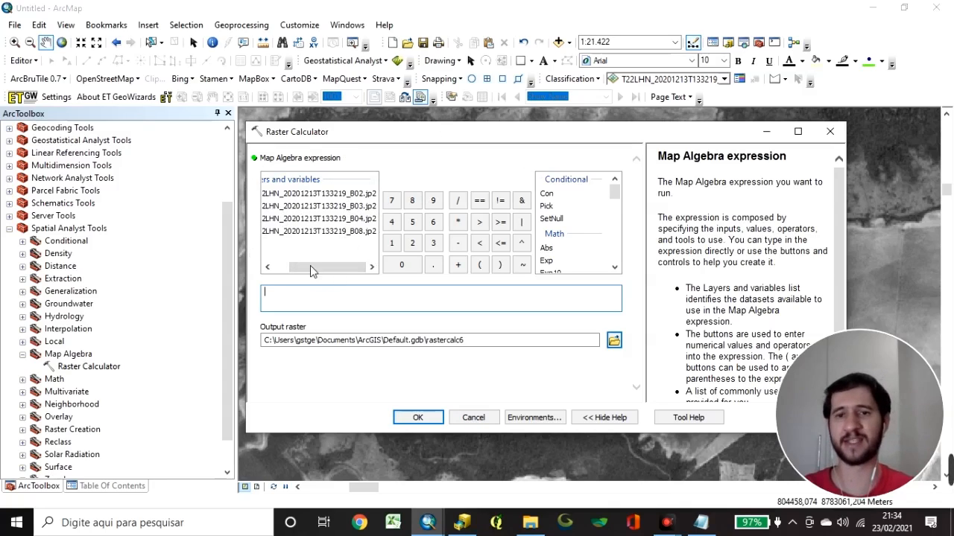
pyautogui.moveTo(310, 266); pyautogui.dragTo(300, 261)
pyautogui.moveTo(616, 191)
pyautogui.mouseDown()
pyautogui.moveTo(613, 184)
pyautogui.moveTo(609, 277)
pyautogui.moveTo(613, 184)
pyautogui.mouseUp()
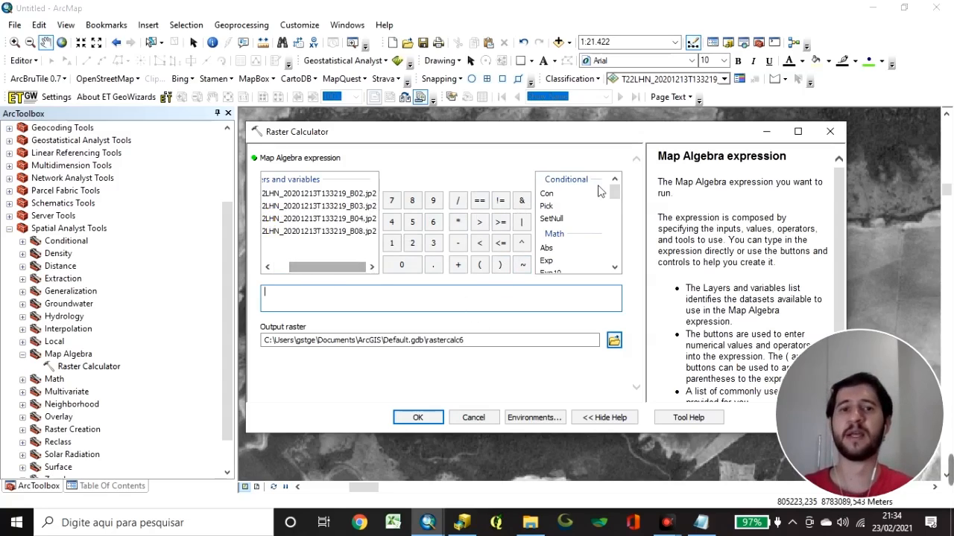
pyautogui.click(615, 267)
pyautogui.click(615, 267)
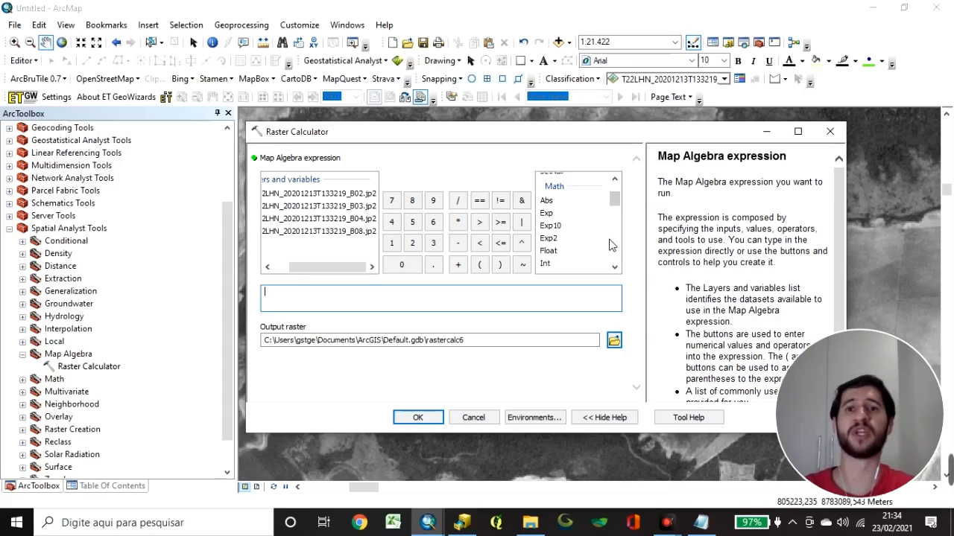
# Expand the B02 layer's legend to check its value range, and select the Float math function in the Raster Calculator
pyautogui.click(118, 488)
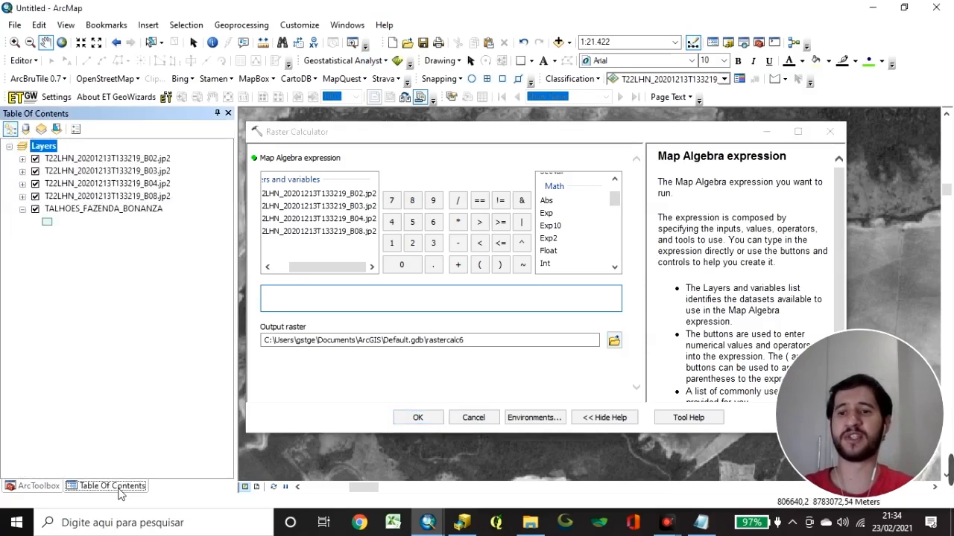
pyautogui.click(23, 160)
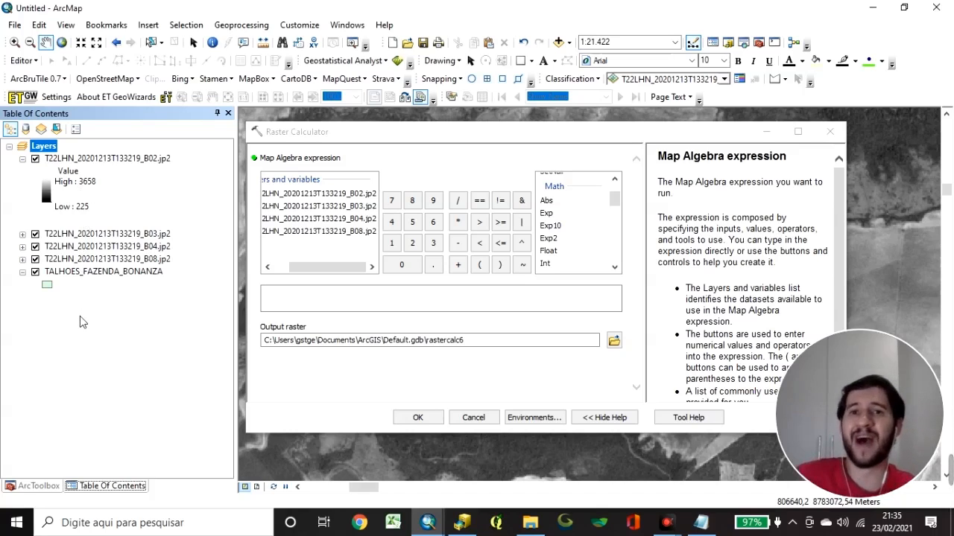
pyautogui.click(613, 266)
pyautogui.scroll(-1, 613, 269)
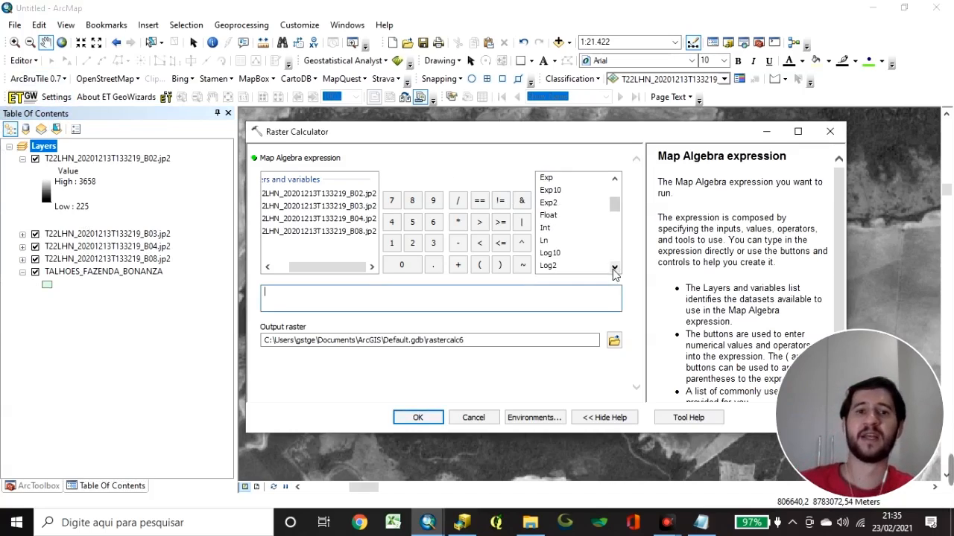
pyautogui.click(548, 217)
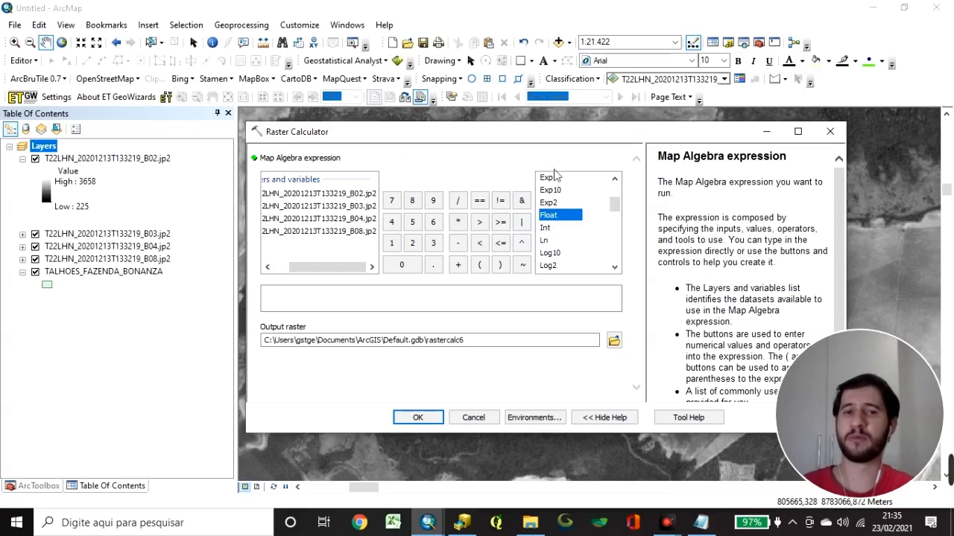
# Insert the Float function into the map algebra expression, and review the NDVI formula's terms in the Notepad notes before returning to ArcMap
pyautogui.doubleClick(549, 216)
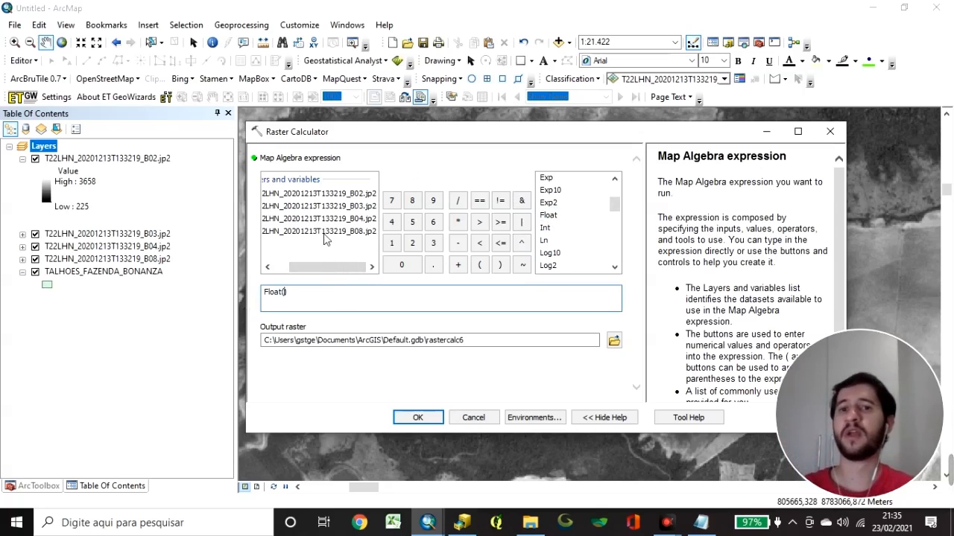
pyautogui.click(707, 526)
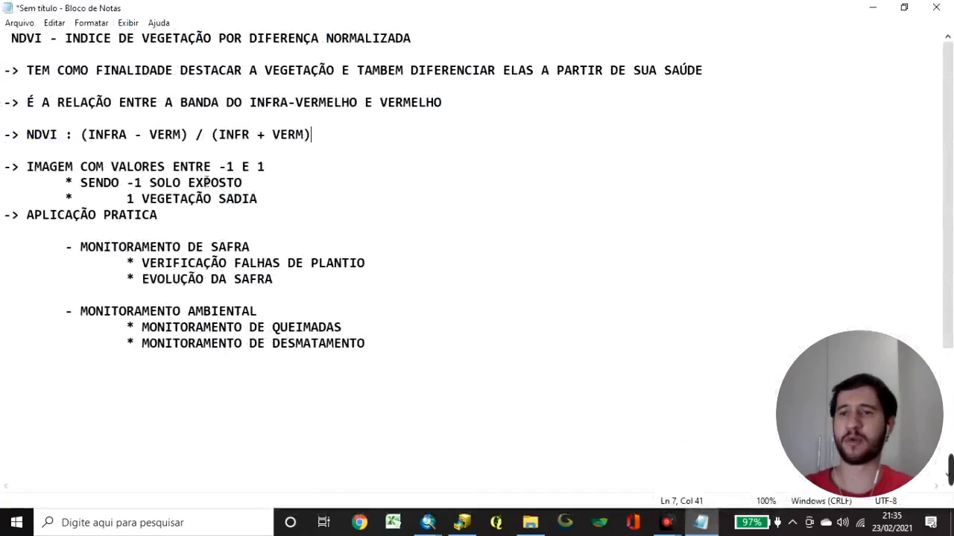
pyautogui.click(105, 136)
pyautogui.click(165, 127)
pyautogui.click(212, 136)
pyautogui.click(235, 135)
pyautogui.click(291, 135)
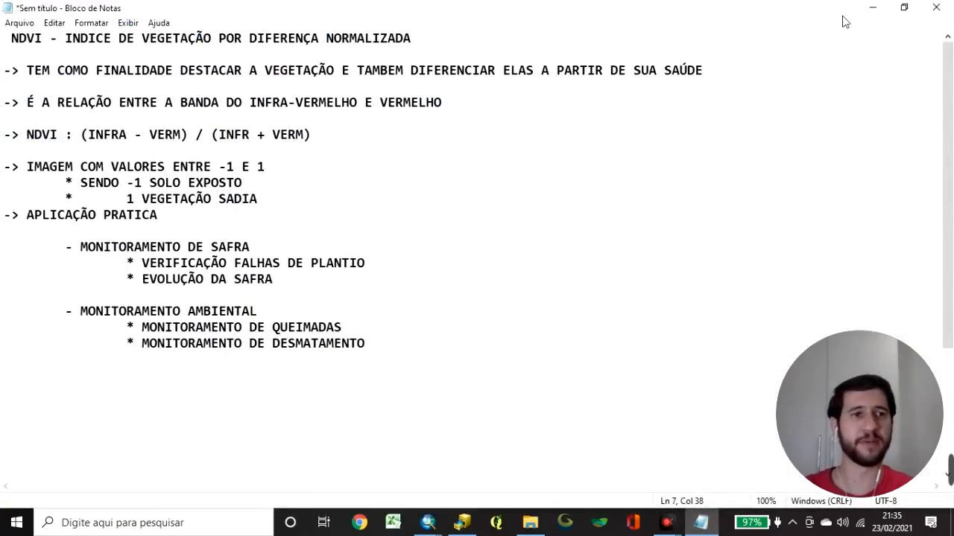
pyautogui.click(871, 7)
# Fill the Float function with the B08 band minus the B04 band
pyautogui.moveTo(335, 267)
pyautogui.mouseDown()
pyautogui.moveTo(330, 273)
pyautogui.moveTo(339, 270)
pyautogui.mouseUp()
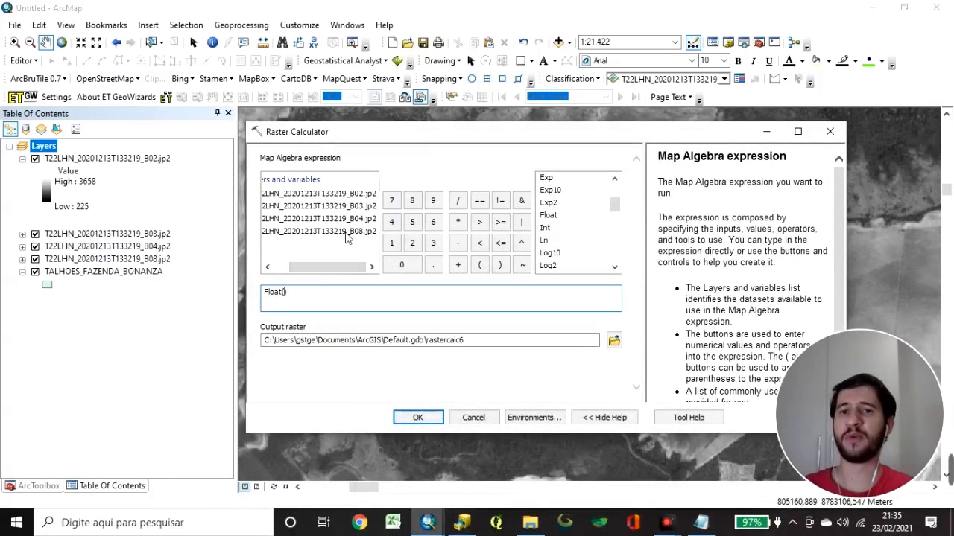
pyautogui.doubleClick(341, 233)
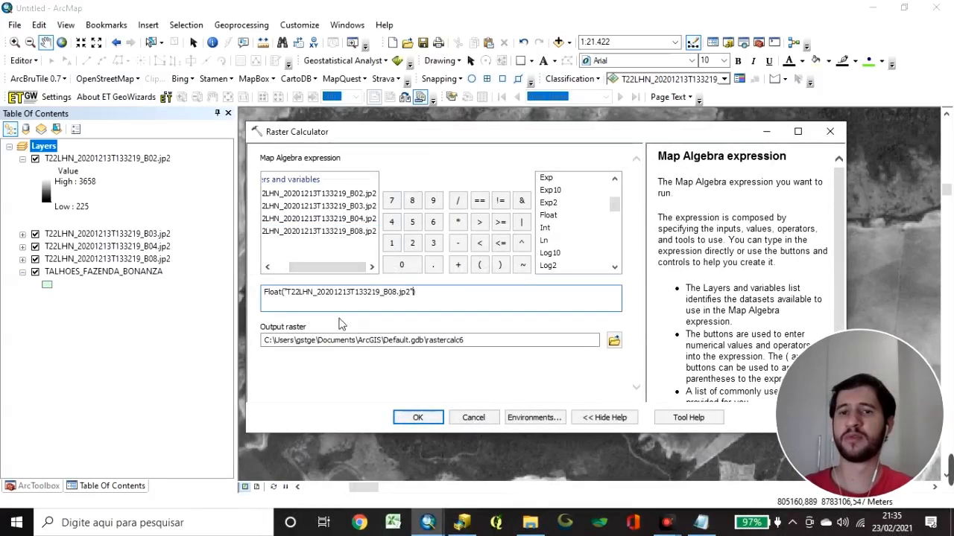
pyautogui.click(458, 243)
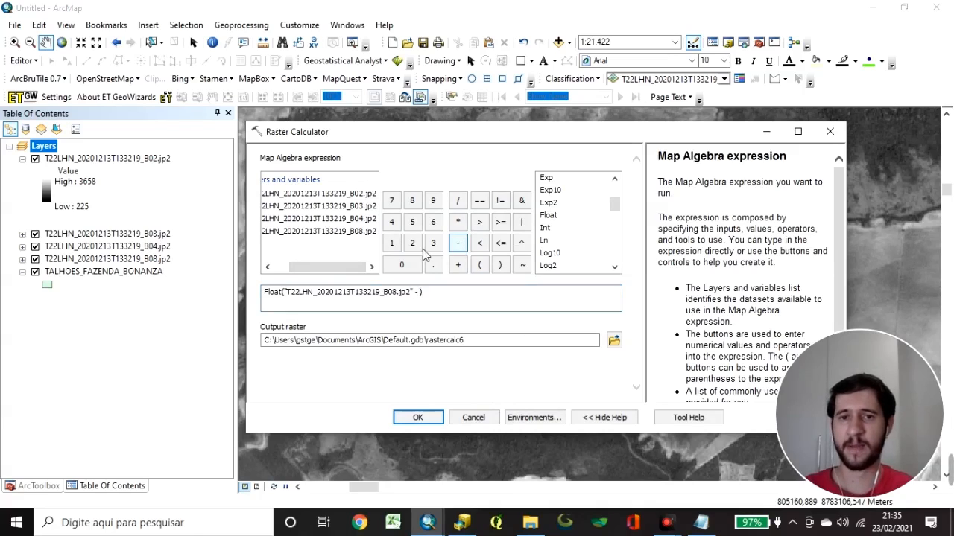
pyautogui.doubleClick(339, 221)
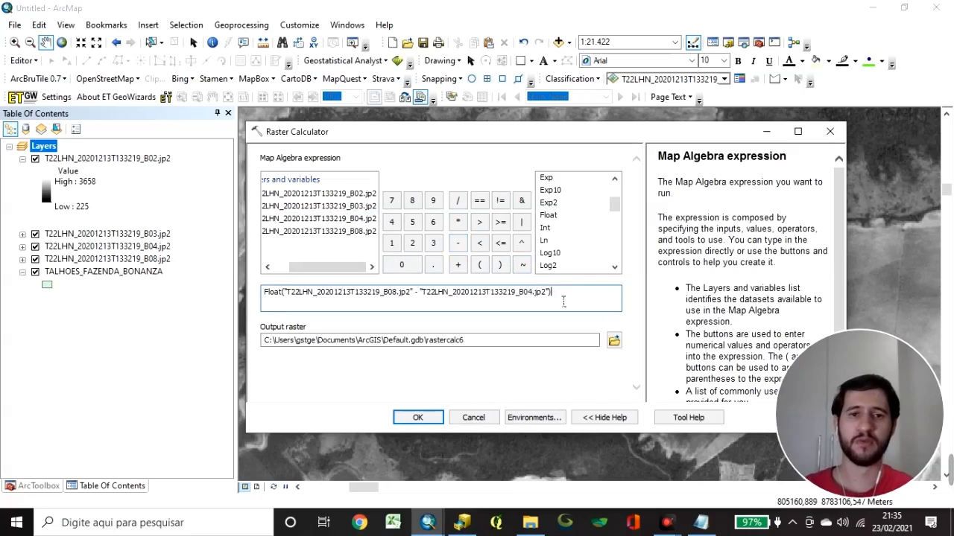
# Divide the expression by a second Float function containing the B08 band plus the B04 band
pyautogui.click(458, 201)
pyautogui.doubleClick(549, 215)
pyautogui.doubleClick(332, 231)
pyautogui.click(458, 265)
pyautogui.doubleClick(356, 219)
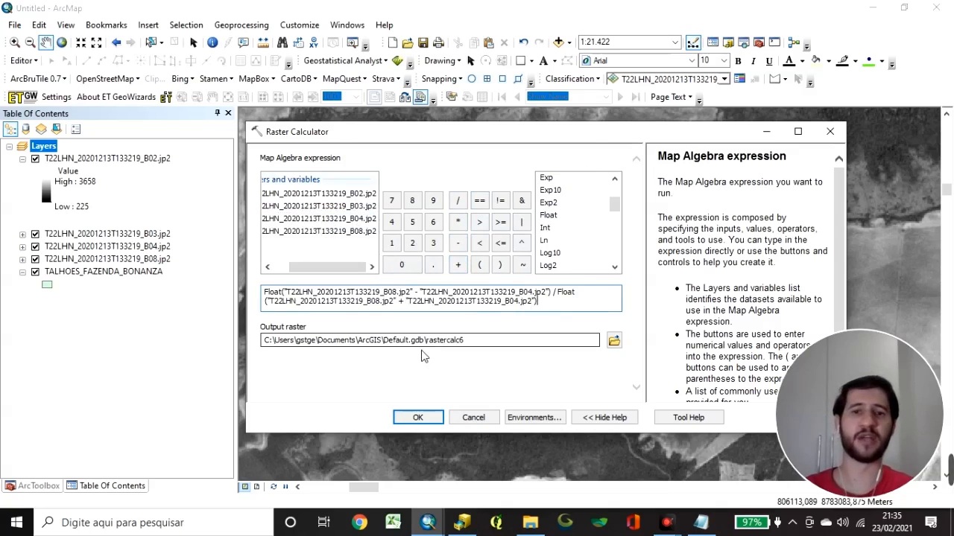
# Check the output raster path, keep it as rastercalc6 in Default.gdb, and run the Raster Calculator
pyautogui.moveTo(485, 340); pyautogui.dragTo(153, 374)
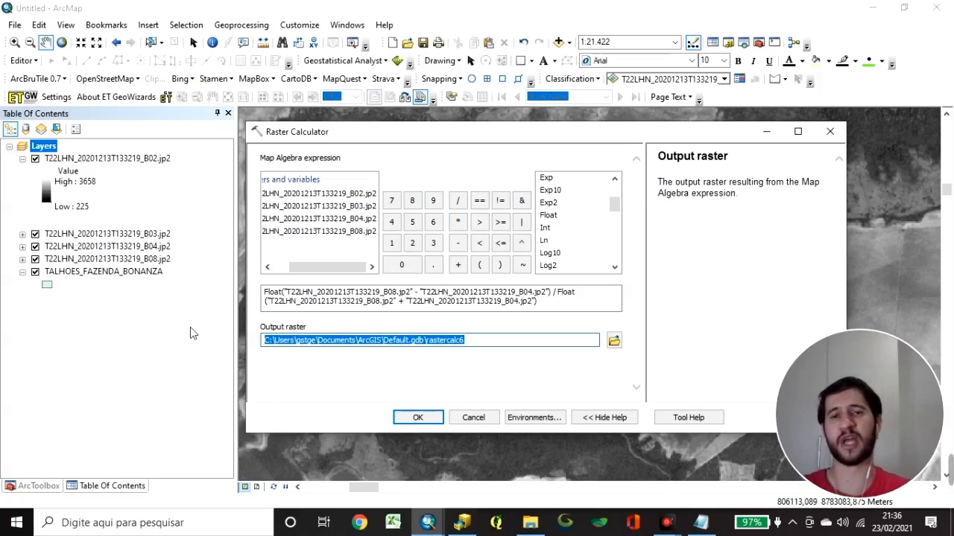
pyautogui.click(482, 342)
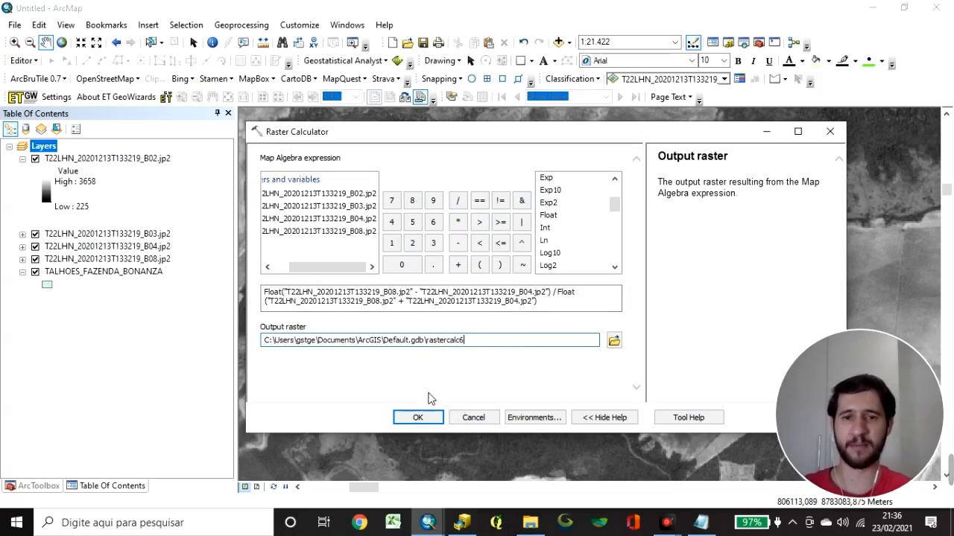
pyautogui.click(418, 417)
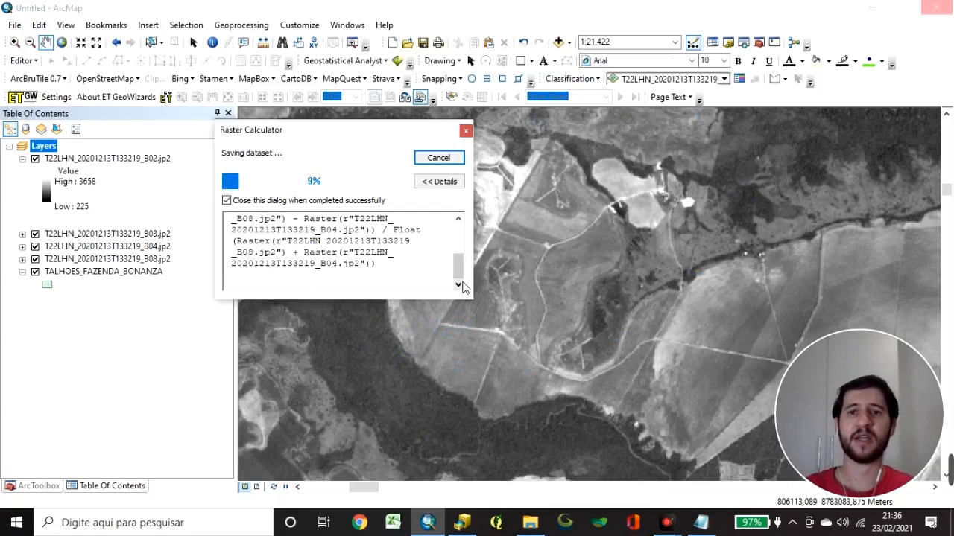
# Reposition the Raster Calculator progress window and review the NDVI expression in its processing details
pyautogui.moveTo(325, 140); pyautogui.dragTo(354, 128)
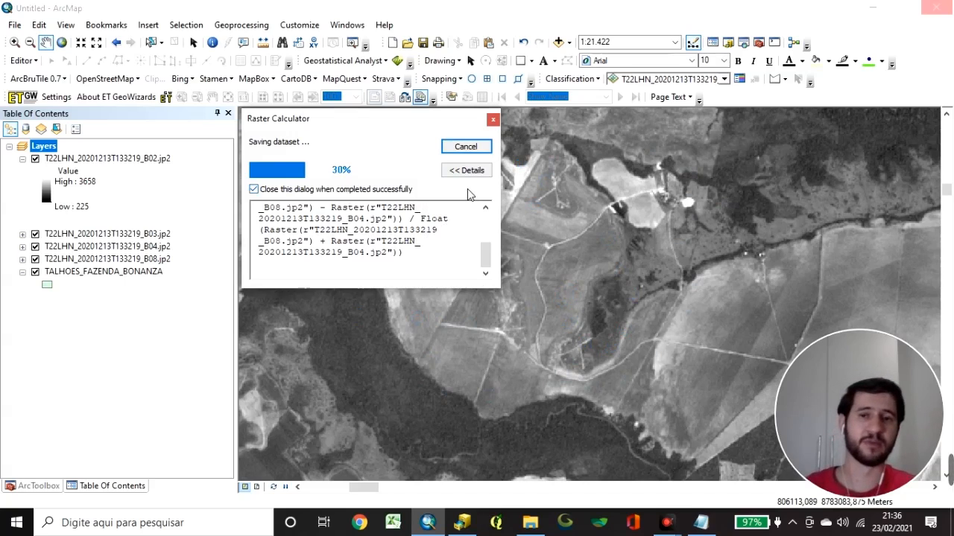
pyautogui.moveTo(332, 122)
pyautogui.mouseDown()
pyautogui.moveTo(347, 114)
pyautogui.moveTo(344, 122)
pyautogui.mouseUp()
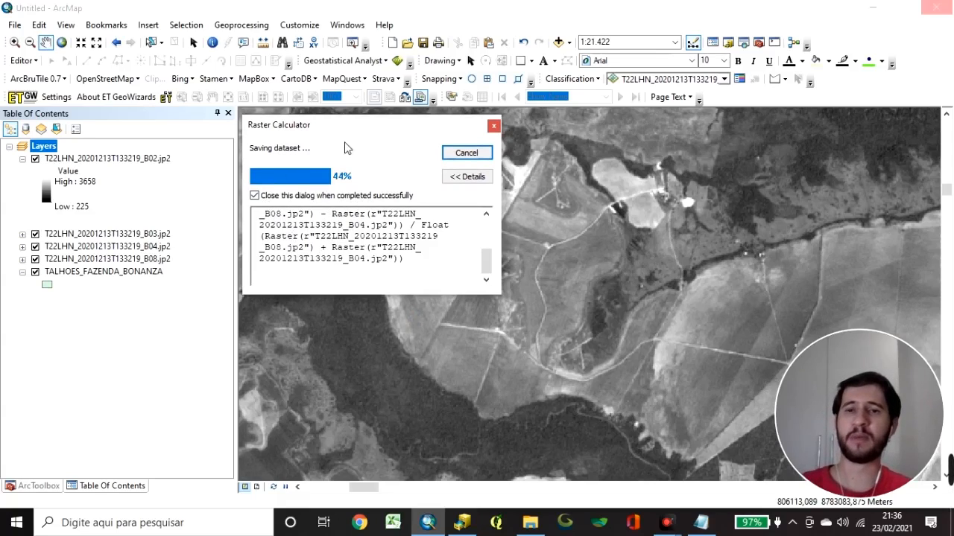
pyautogui.click(254, 195)
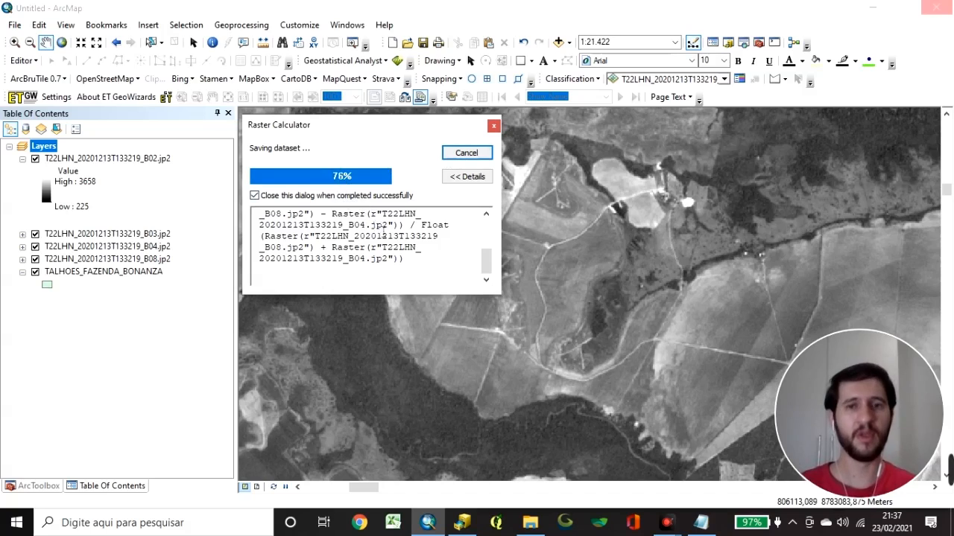
pyautogui.scroll(3, 383, 237)
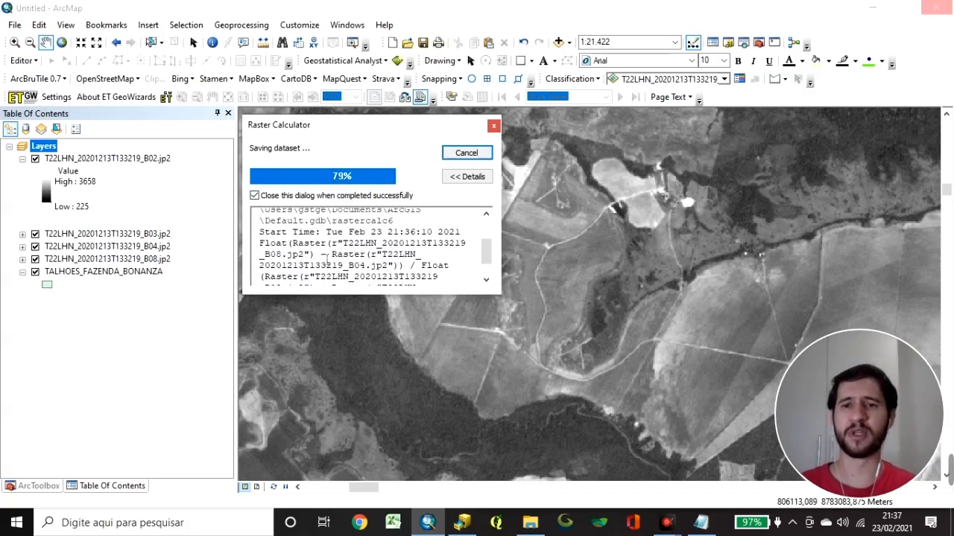
pyautogui.scroll(-5, 273, 251)
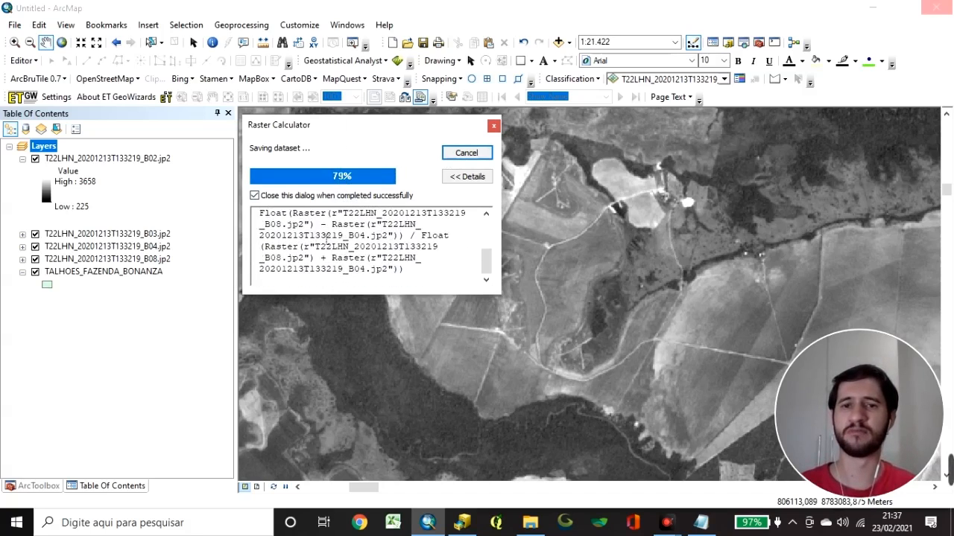
pyautogui.moveTo(412, 247); pyautogui.dragTo(312, 227)
pyautogui.click(313, 241)
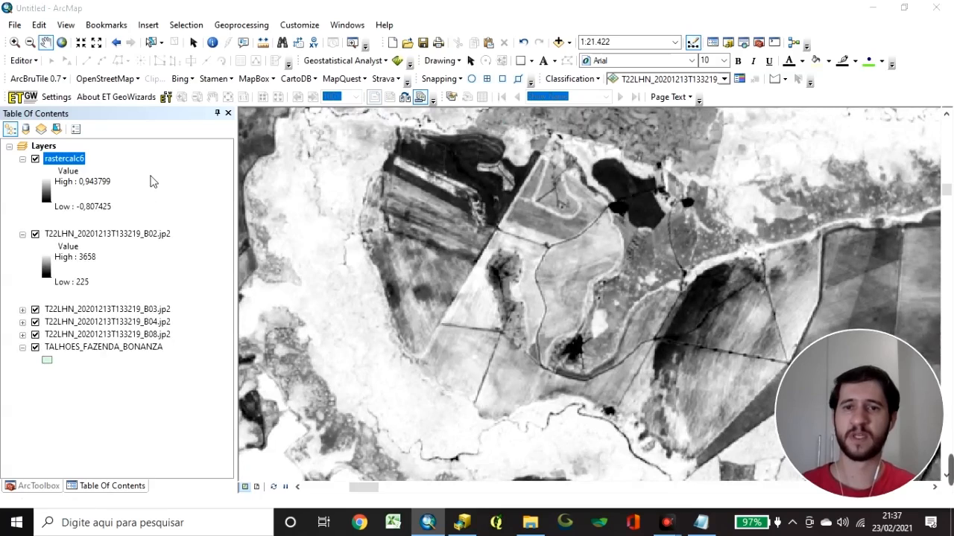
# Examine the high and low values in the legend of the rastercalc6 layer
pyautogui.click(166, 177)
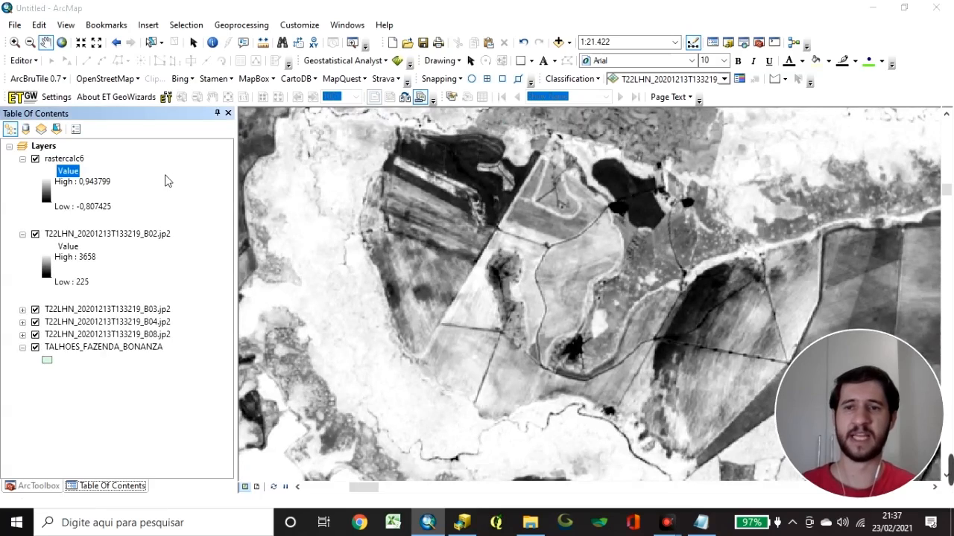
pyautogui.click(139, 186)
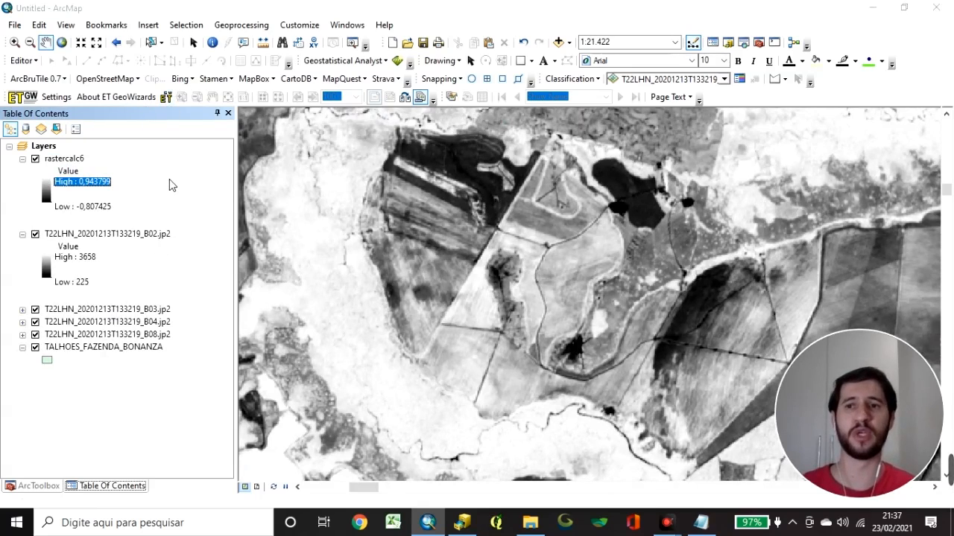
pyautogui.click(105, 213)
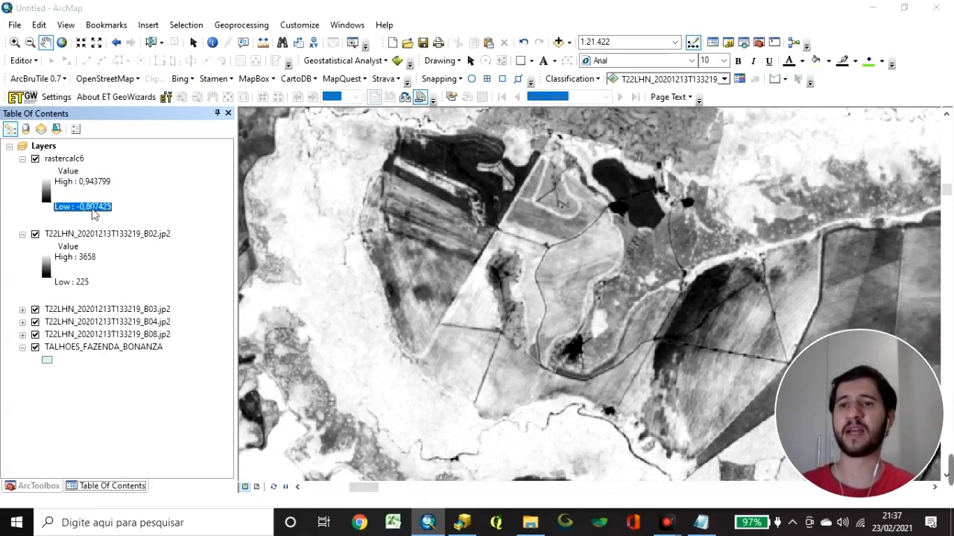
pyautogui.click(81, 184)
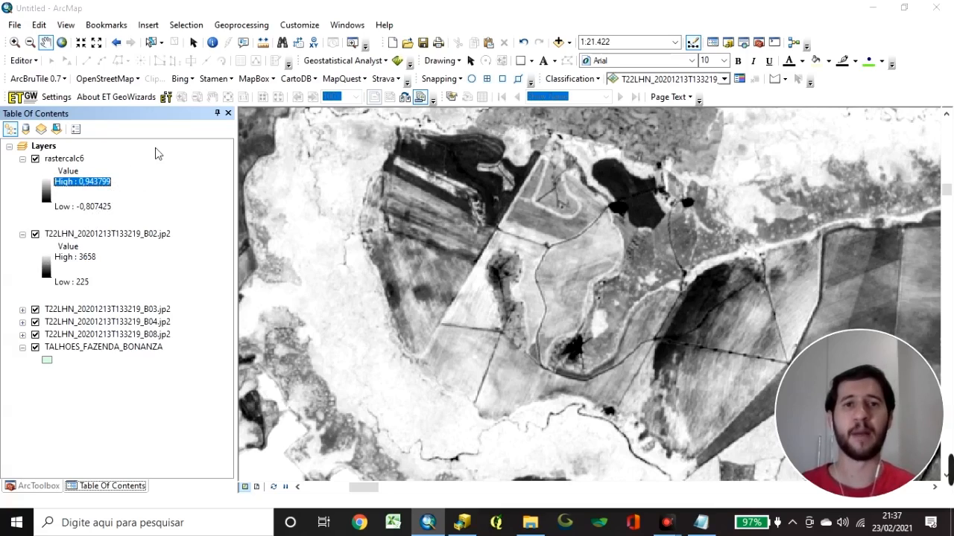
pyautogui.press('Up')
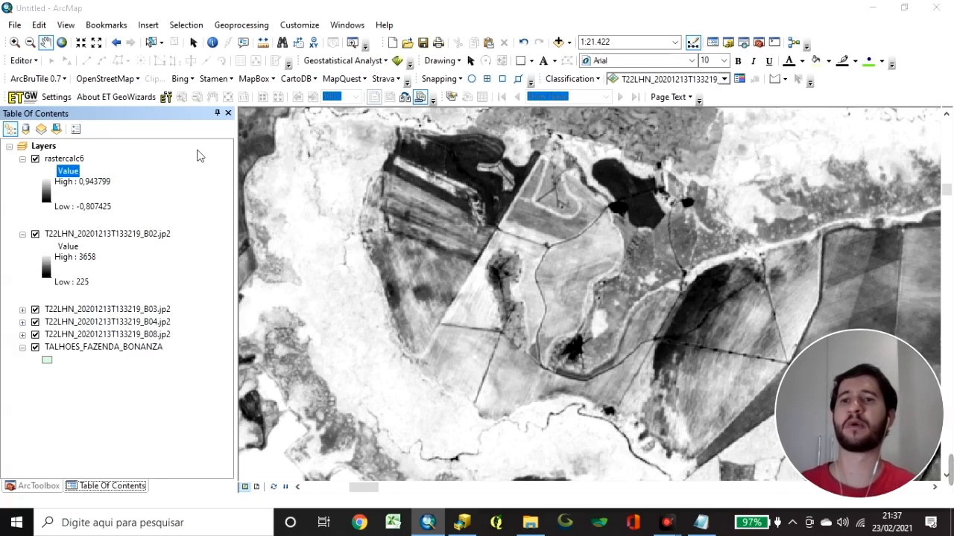
# Move the TALHOES_FAZENDA_BONANZA layer above rastercalc6 and symbolize its plots with no fill and a black outline
pyautogui.moveTo(47, 355); pyautogui.dragTo(58, 182)
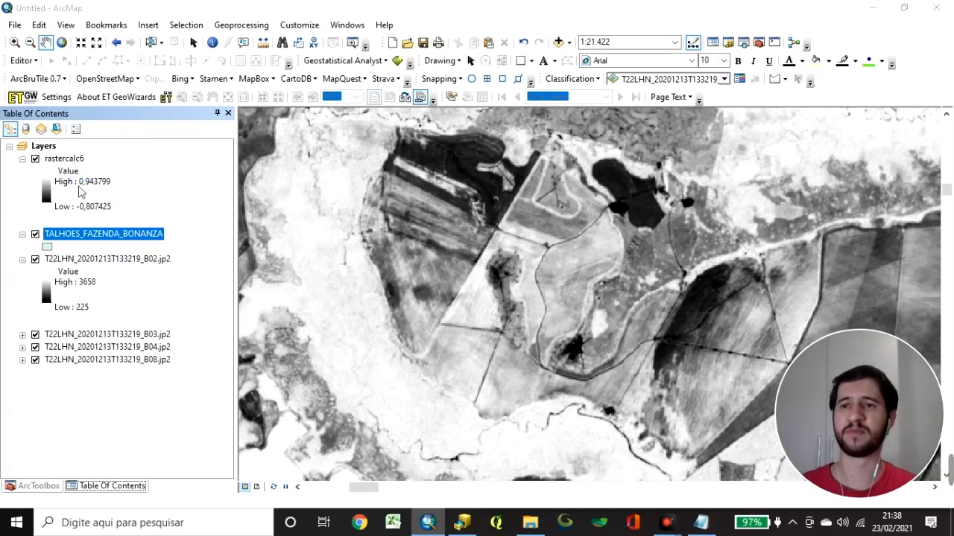
pyautogui.moveTo(86, 239); pyautogui.dragTo(53, 155)
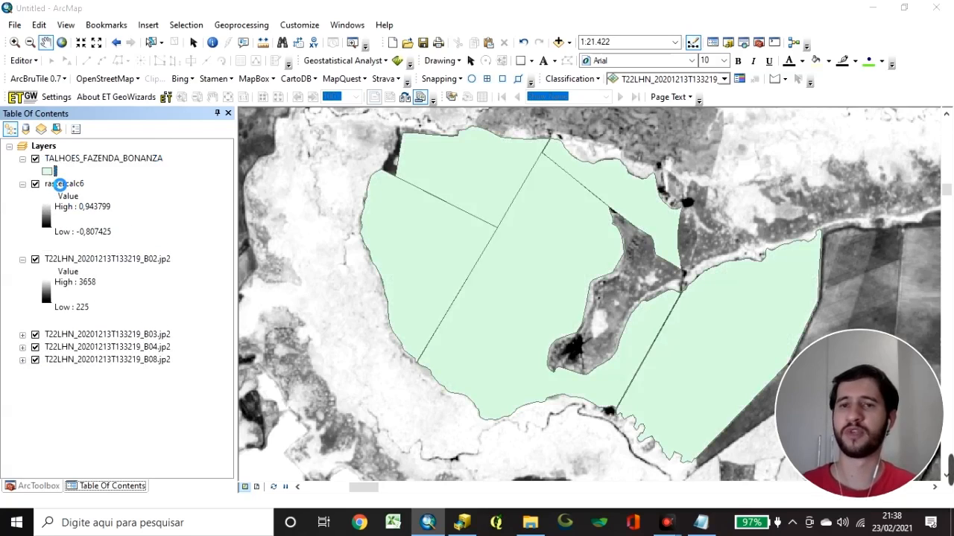
pyautogui.click(47, 171)
pyautogui.click(386, 193)
pyautogui.click(395, 214)
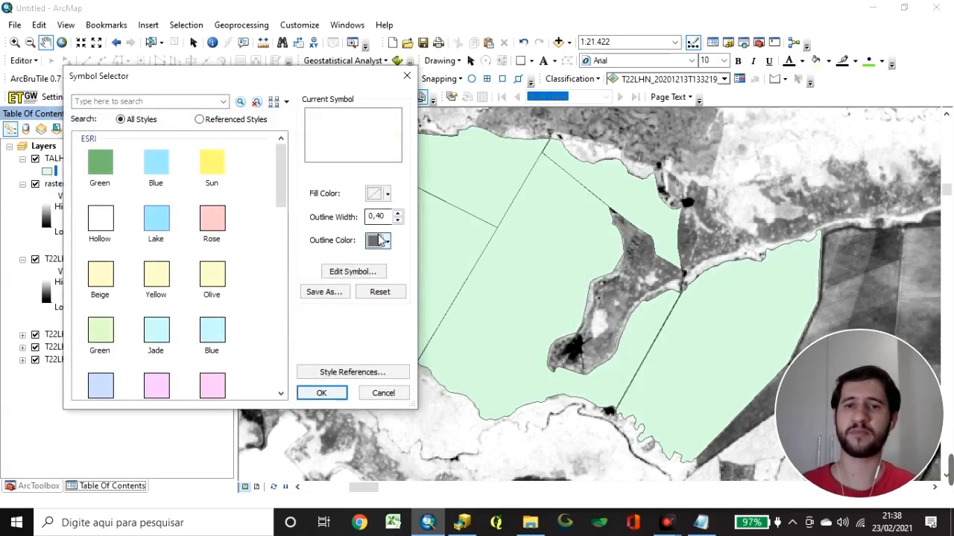
pyautogui.click(387, 241)
pyautogui.click(372, 390)
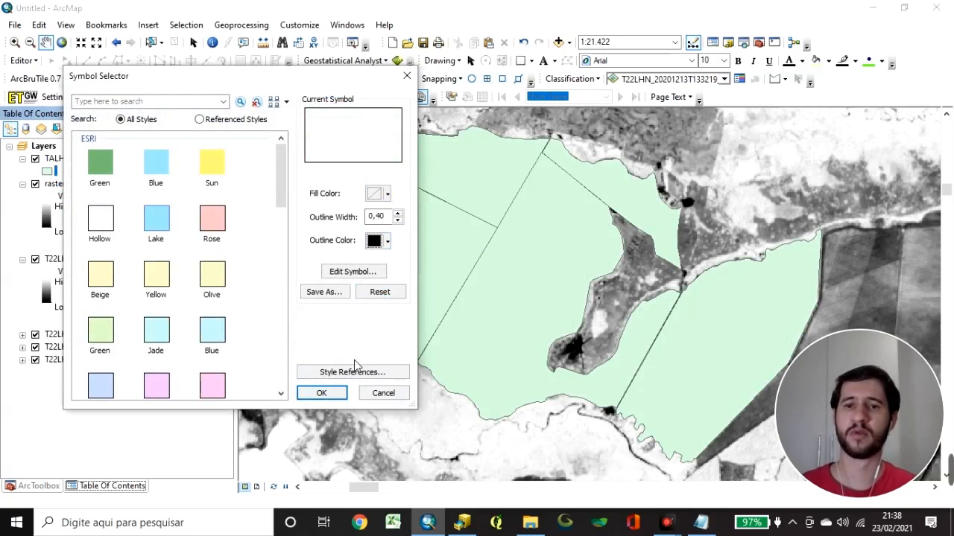
pyautogui.click(321, 393)
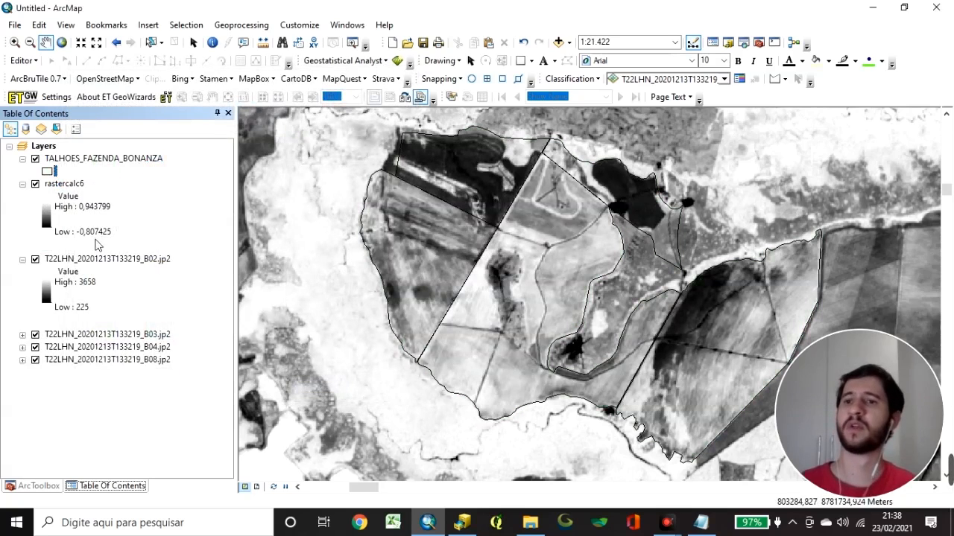
# Apply the red-yellow-green color ramp to the rastercalc6 NDVI layer
pyautogui.click(48, 214)
pyautogui.click(100, 251)
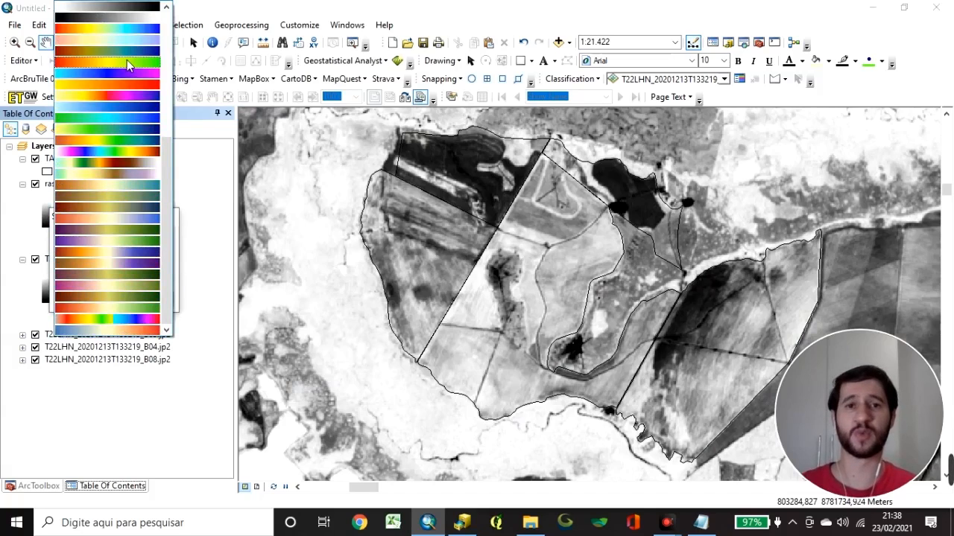
pyautogui.click(60, 65)
pyautogui.click(78, 299)
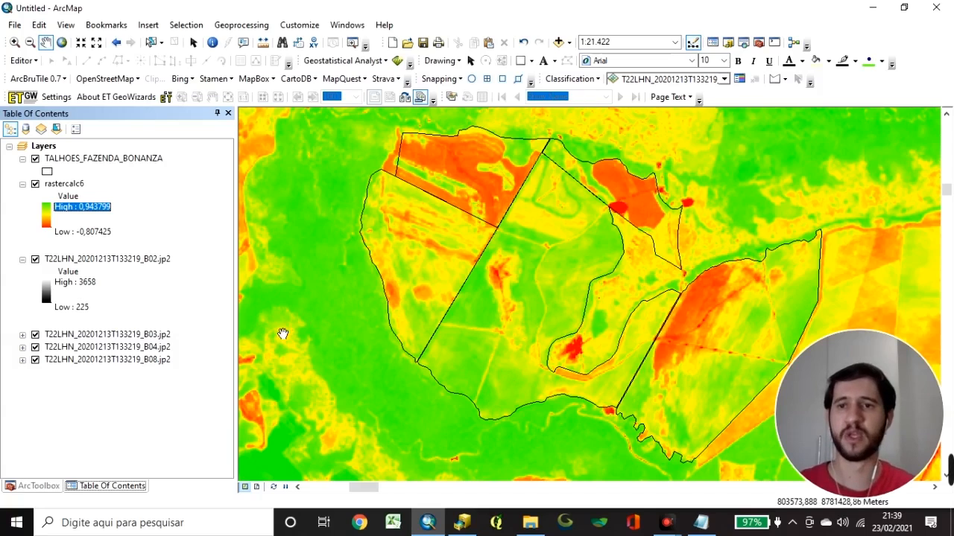
pyautogui.click(156, 428)
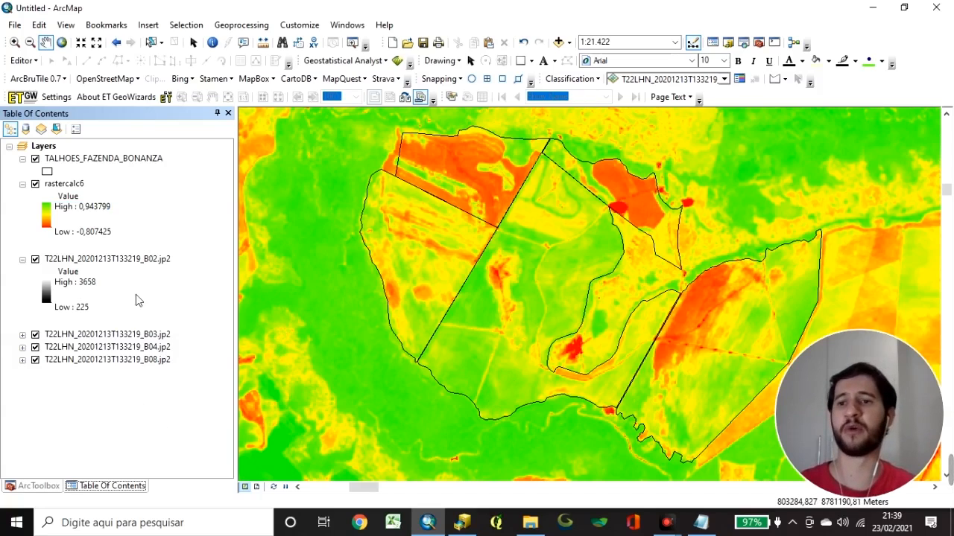
# Open the Image Analysis window and create a composite image from the B02, B03 and B04 bands
pyautogui.click(347, 24)
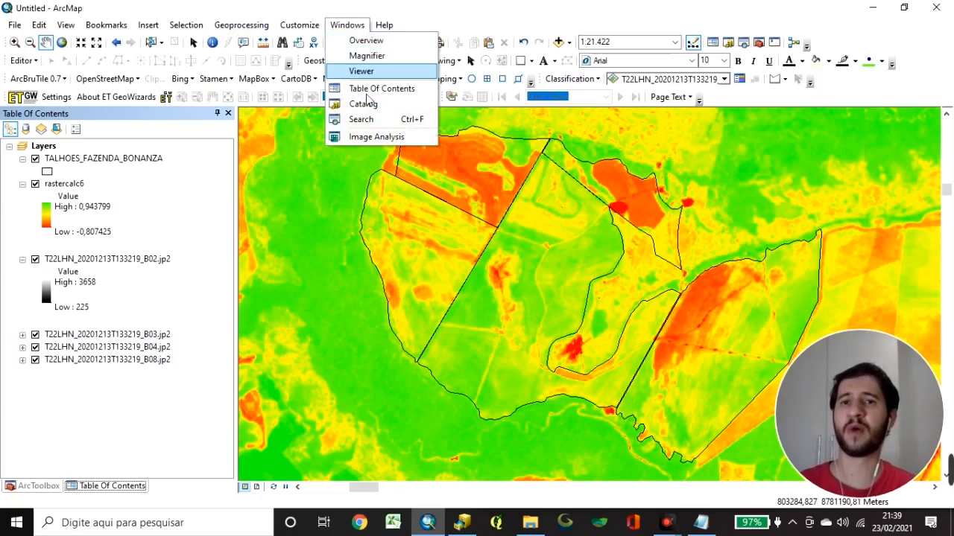
pyautogui.click(402, 136)
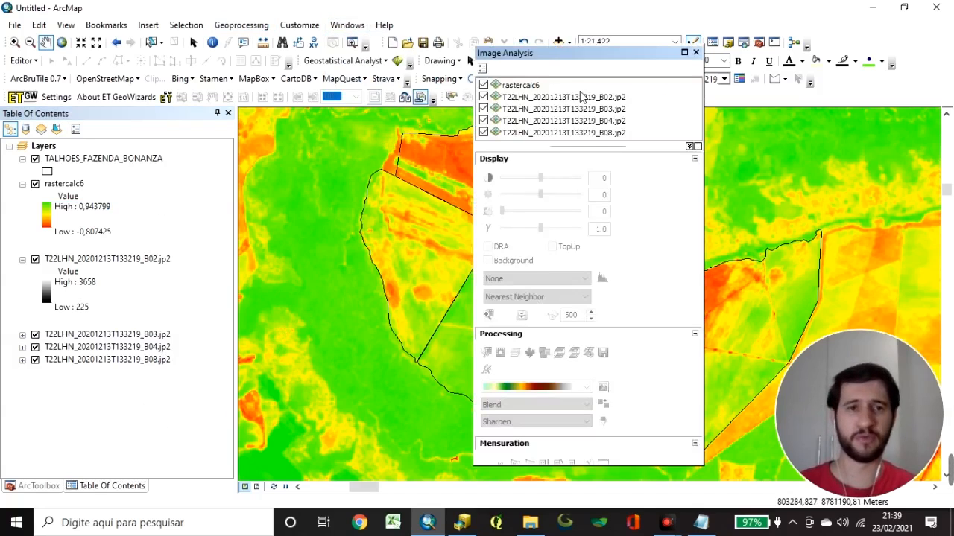
pyautogui.moveTo(578, 56); pyautogui.dragTo(609, 47)
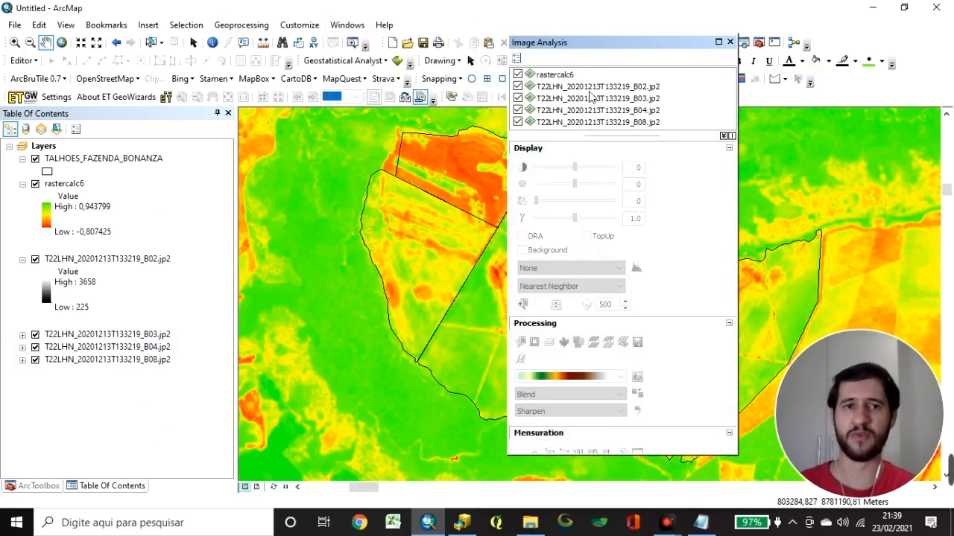
pyautogui.click(629, 88)
pyautogui.keyDown('shift'); pyautogui.click(615, 111); pyautogui.keyUp('shift')
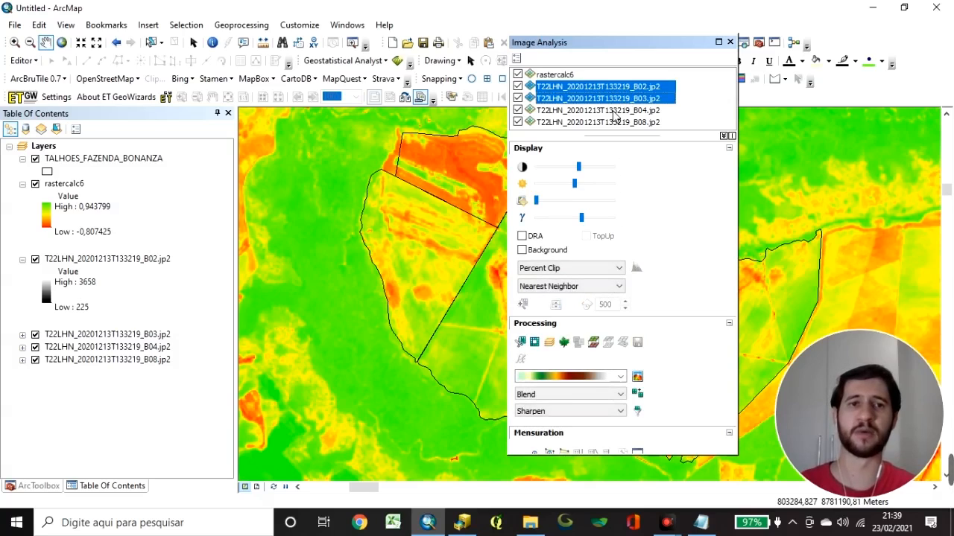
pyautogui.click(549, 342)
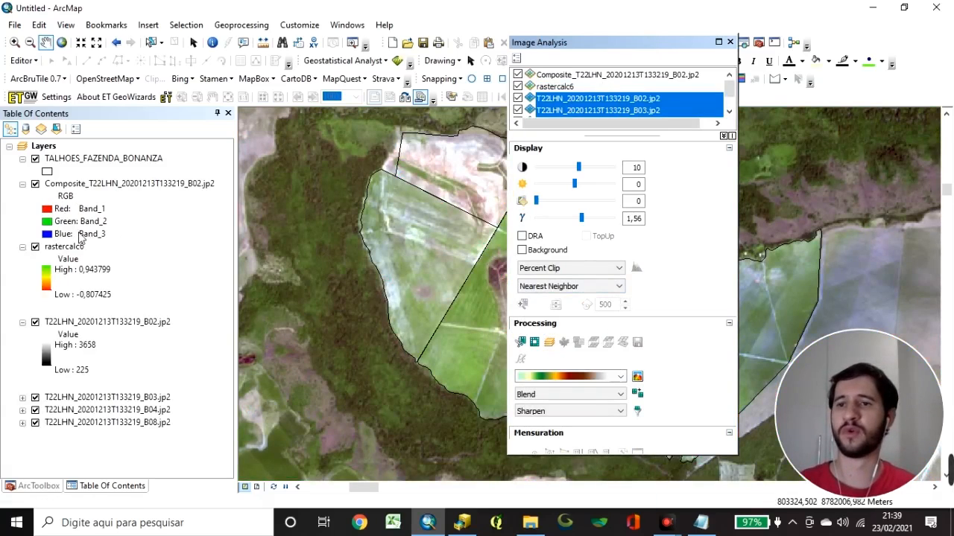
# Assign Band_3 to the red channel and Band_1 to the blue channel of the B02 composite layer
pyautogui.click(57, 211)
pyautogui.click(79, 268)
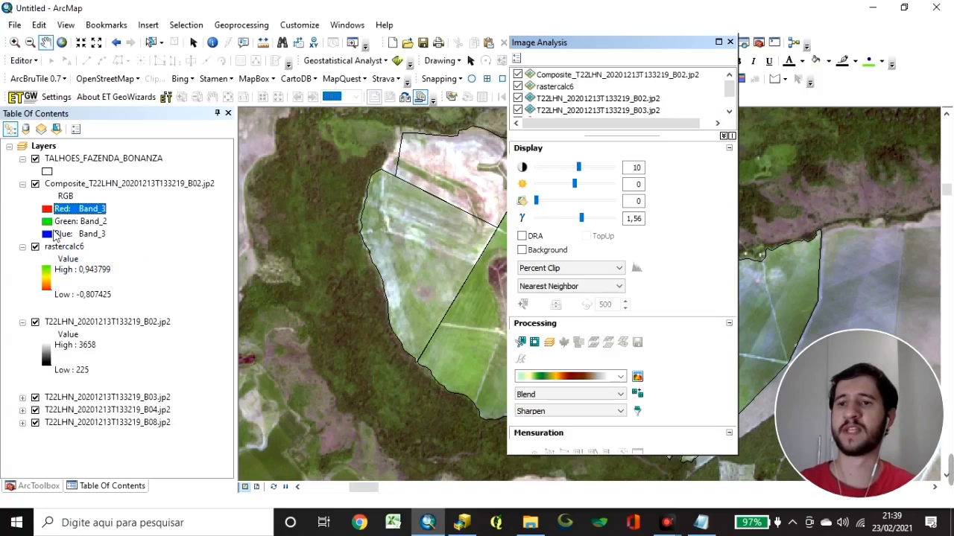
pyautogui.click(49, 236)
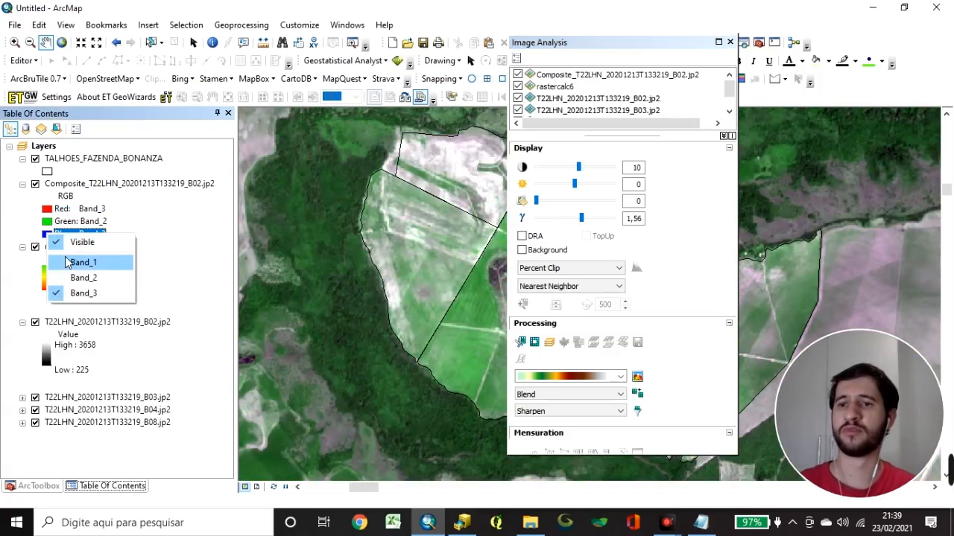
pyautogui.click(75, 262)
# Hide the B02, B03, B04 and B08 band layers and move the Image Analysis window clear of the farm plots
pyautogui.click(35, 397)
pyautogui.click(35, 410)
pyautogui.click(35, 423)
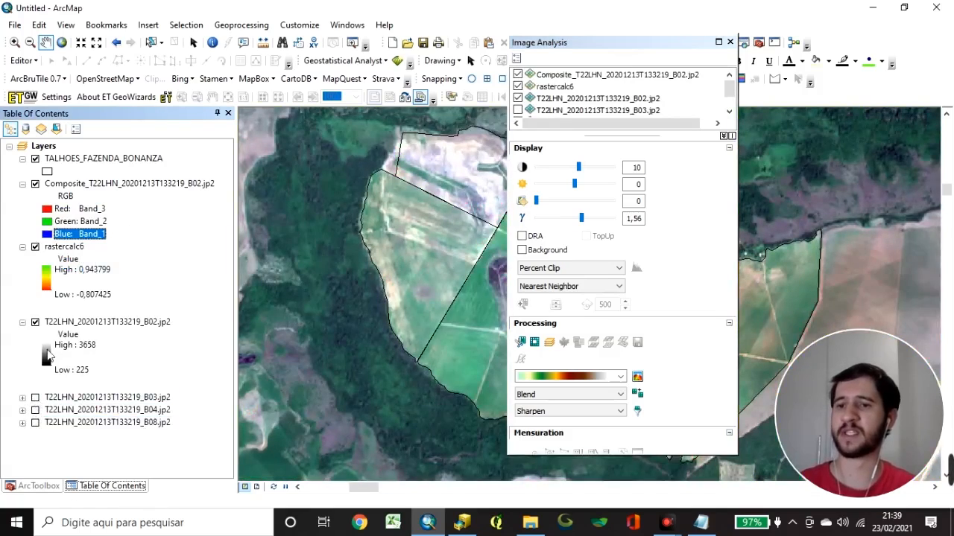
pyautogui.click(34, 323)
pyautogui.moveTo(578, 46); pyautogui.dragTo(748, 28)
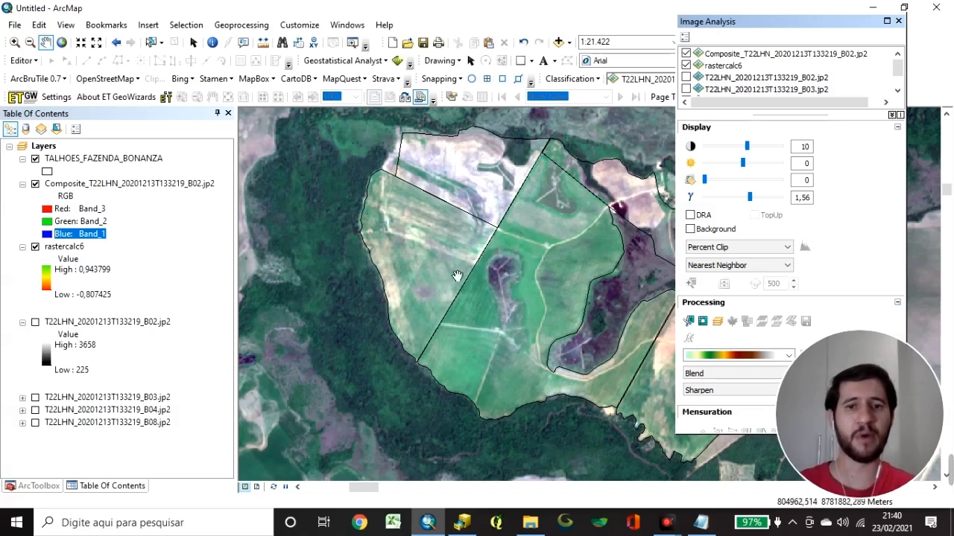
pyautogui.moveTo(557, 337); pyautogui.dragTo(458, 348)
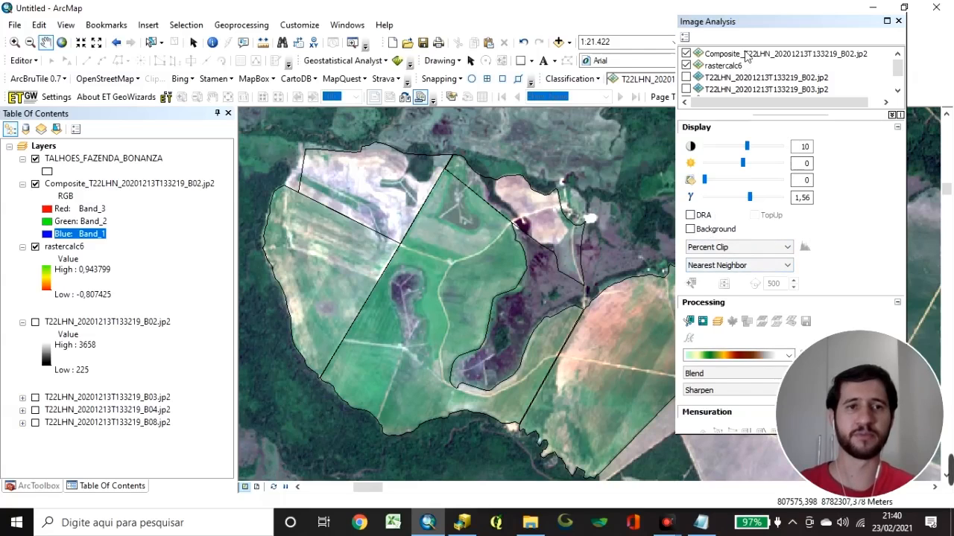
# Try to compare the B02 composite with the rastercalc6 NDVI layer over the plots using the Swipe Layer tool
pyautogui.click(784, 79)
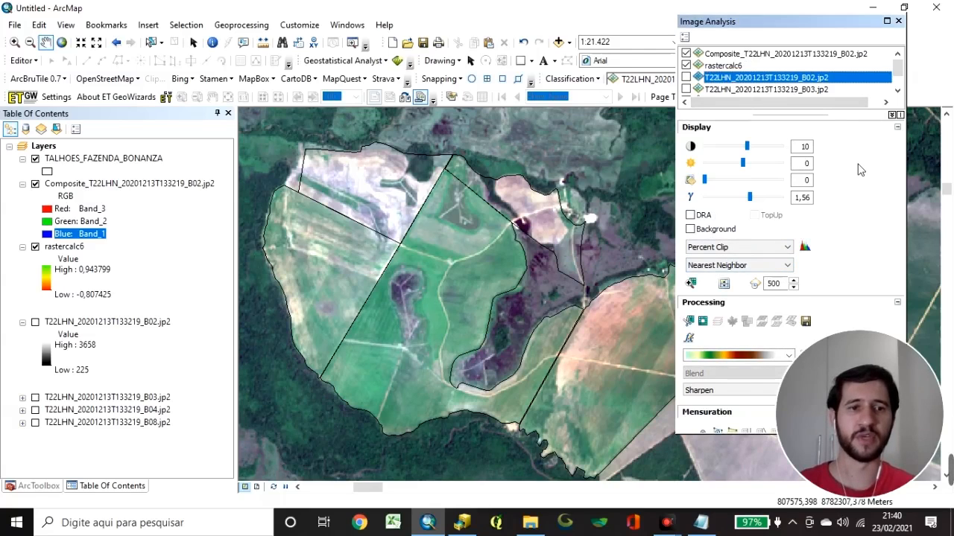
pyautogui.click(724, 283)
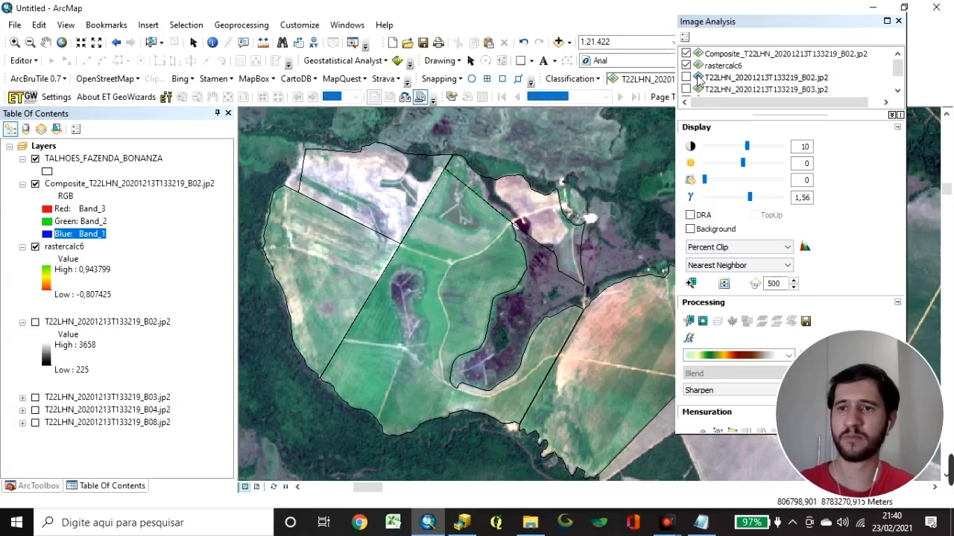
pyautogui.click(738, 56)
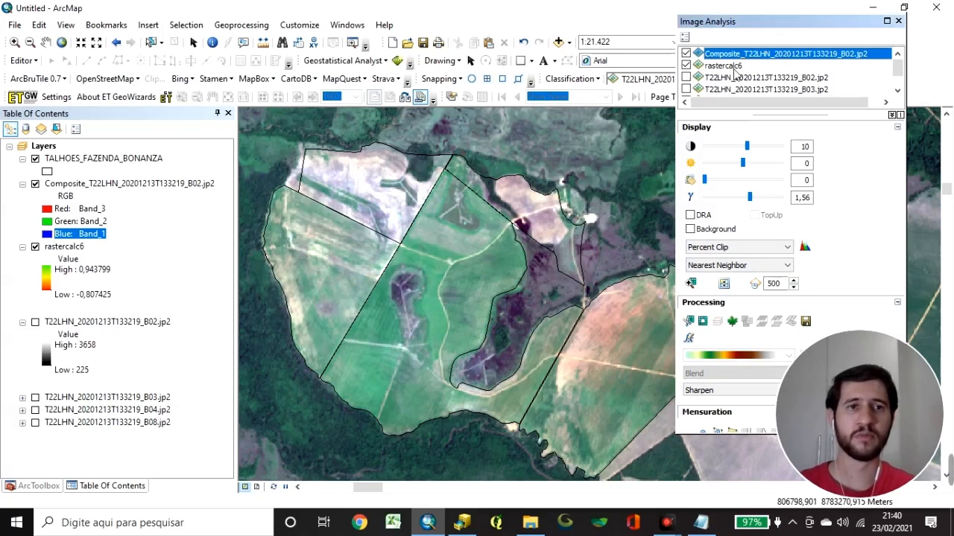
pyautogui.keyDown('ctrl'); pyautogui.click(734, 66); pyautogui.keyUp('ctrl')
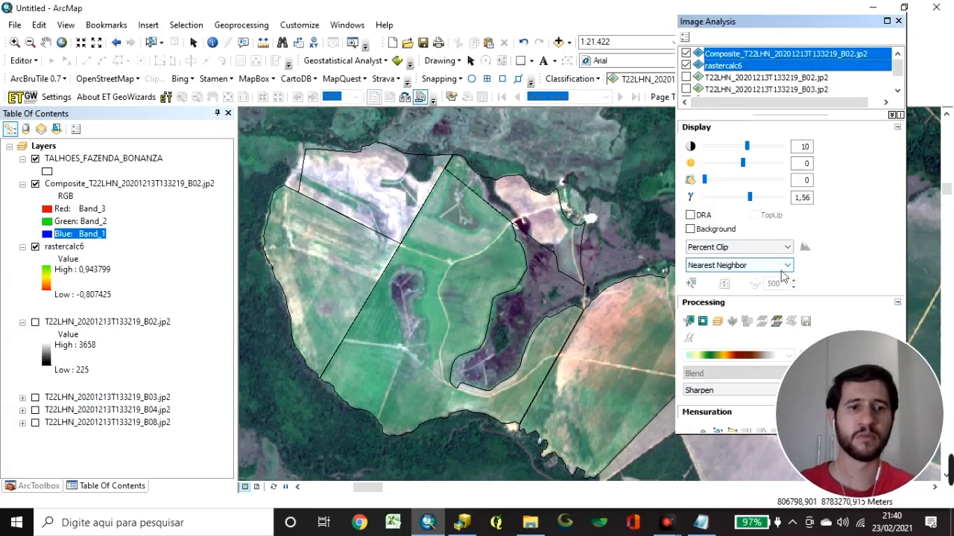
pyautogui.click(734, 56)
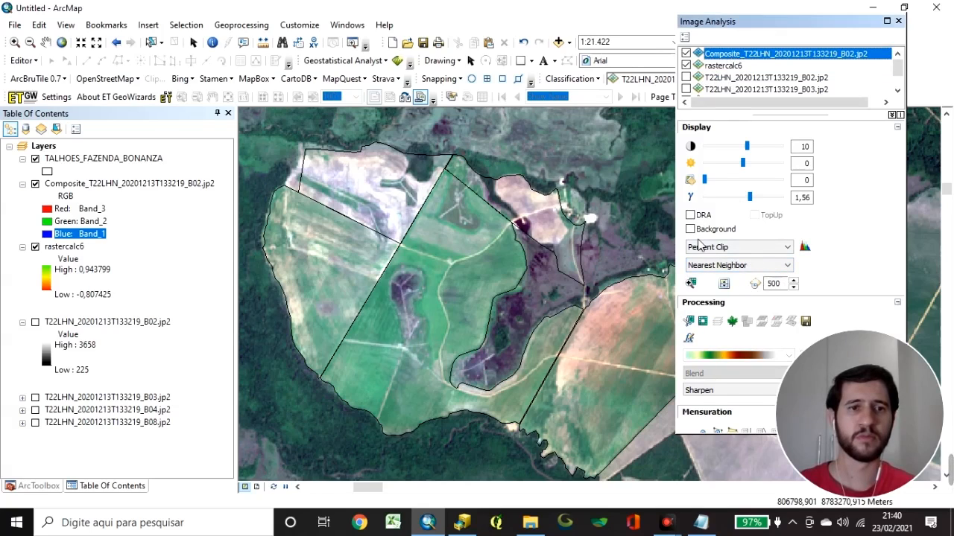
pyautogui.click(721, 66)
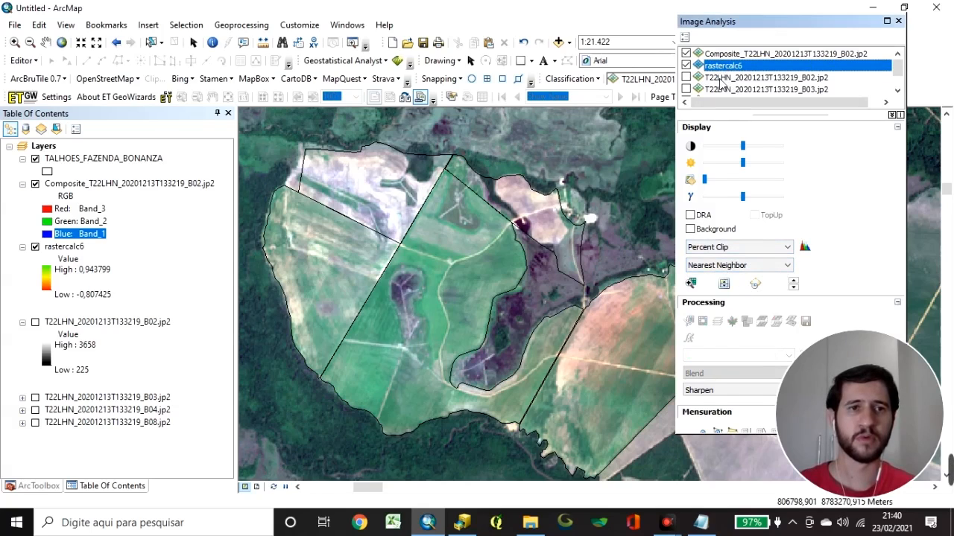
pyautogui.click(724, 284)
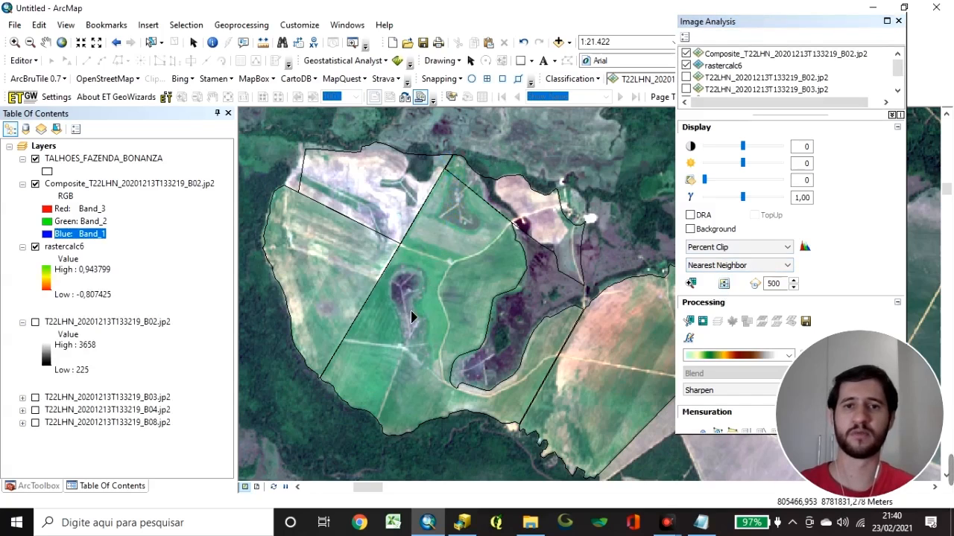
pyautogui.click(719, 54)
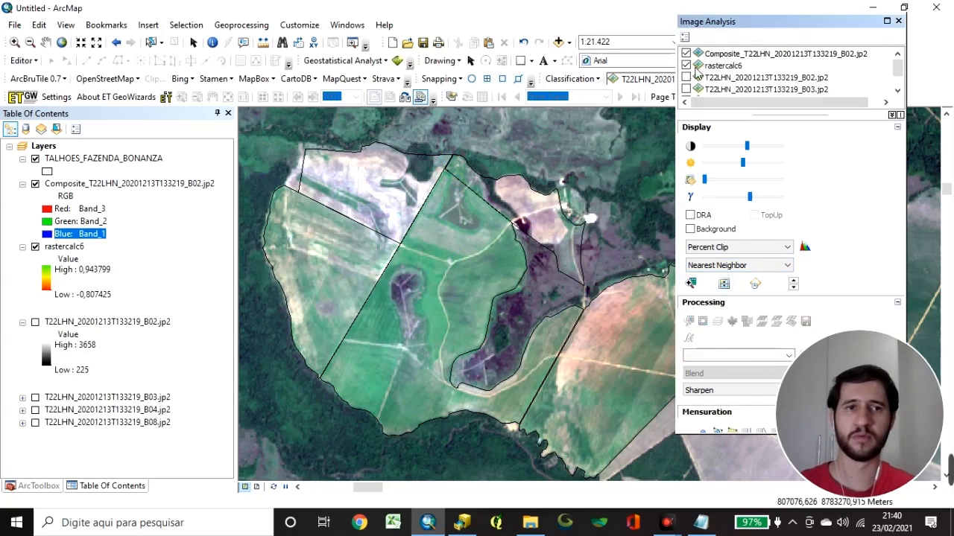
pyautogui.scroll(1, 430, 341)
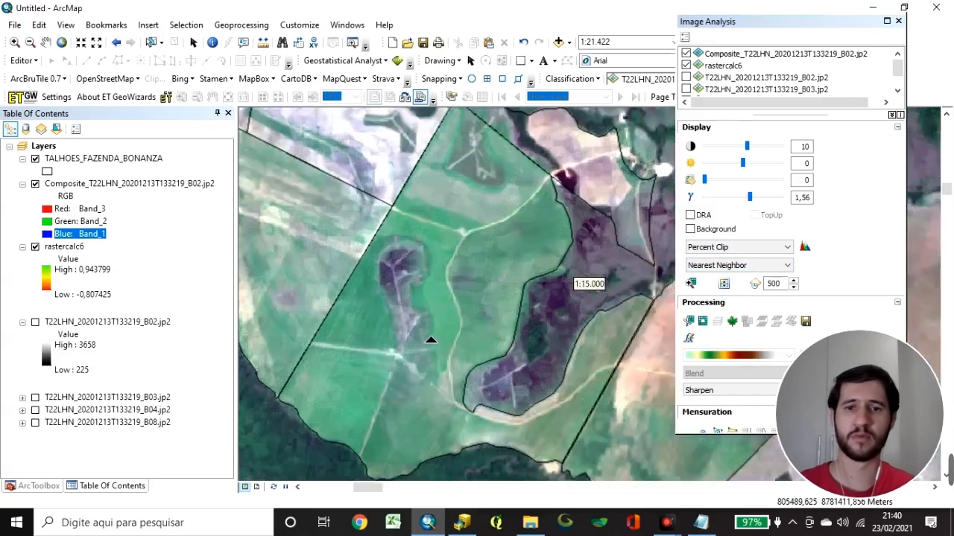
pyautogui.scroll(-1, 439, 315)
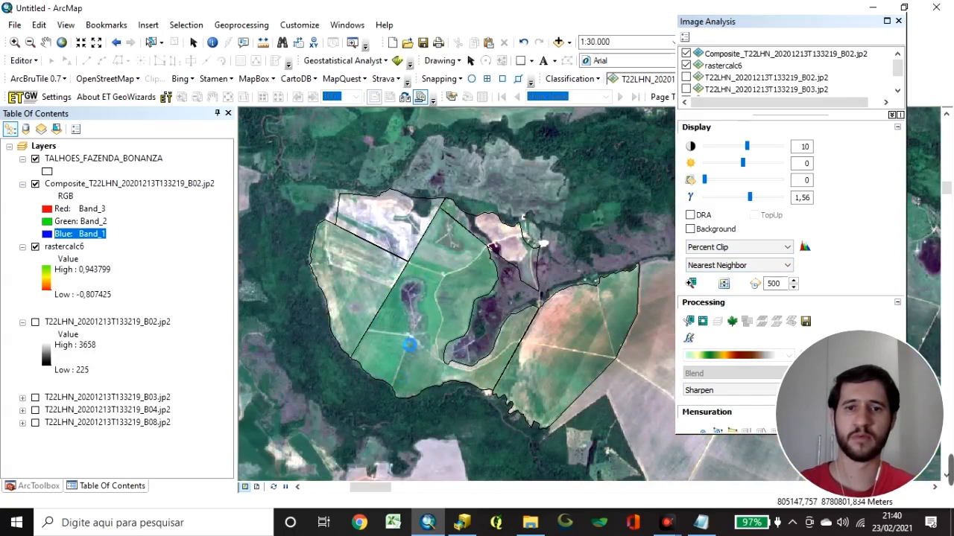
# Move the rastercalc6 layer above the B02 composite and swipe between the two over the farm plots
pyautogui.moveTo(73, 254); pyautogui.dragTo(88, 179)
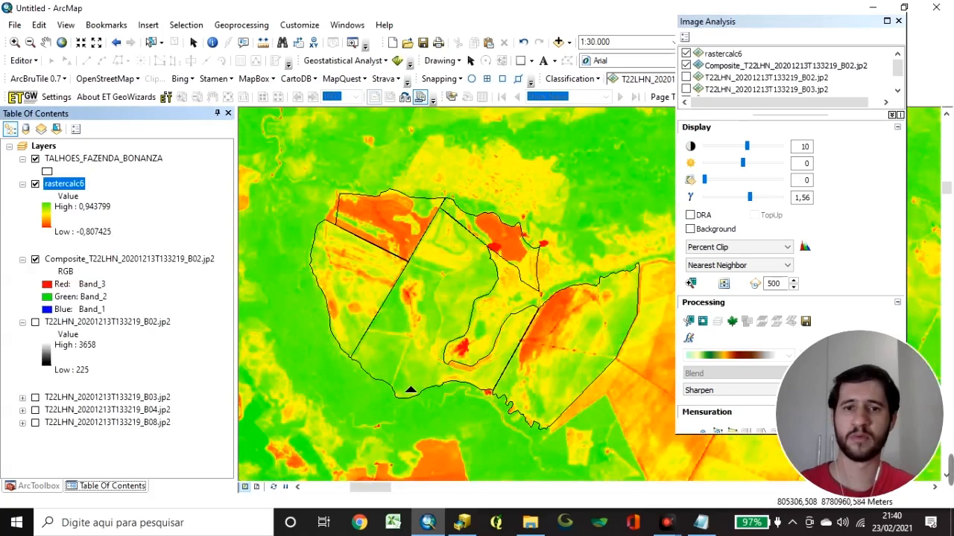
pyautogui.moveTo(436, 325); pyautogui.dragTo(604, 344)
pyautogui.moveTo(615, 291); pyautogui.dragTo(437, 140)
# Examine the low and high NDVI values in the rastercalc6 legend alongside the B02 composite layer
pyautogui.click(157, 241)
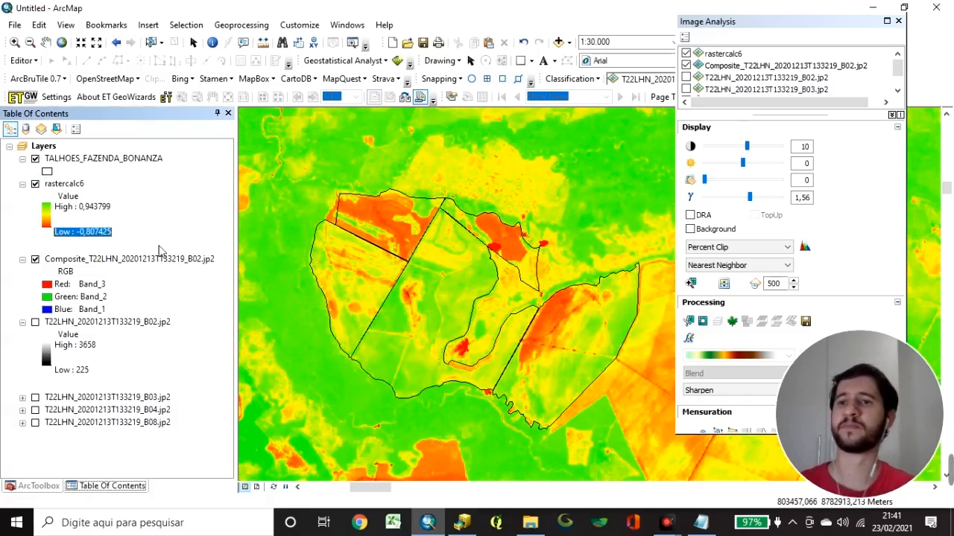
pyautogui.click(160, 209)
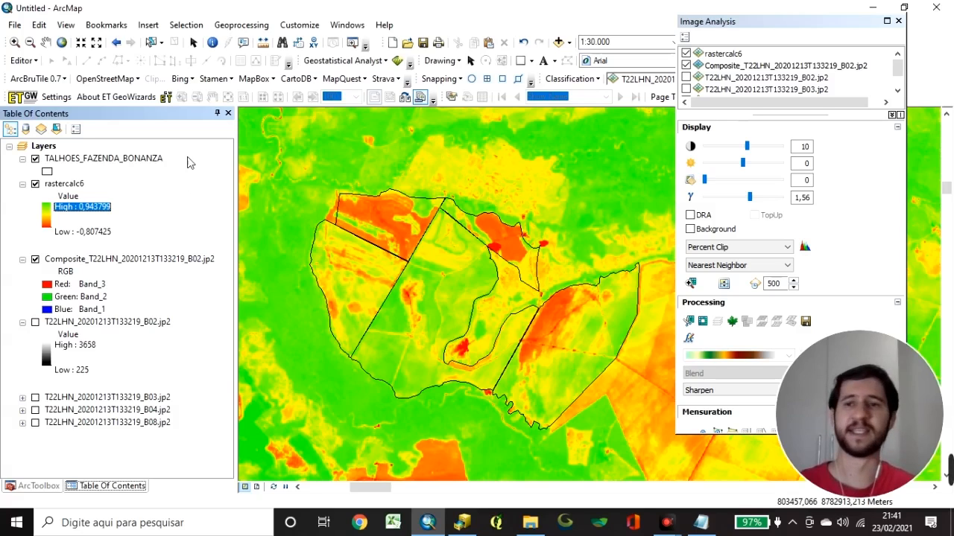
pyautogui.click(188, 259)
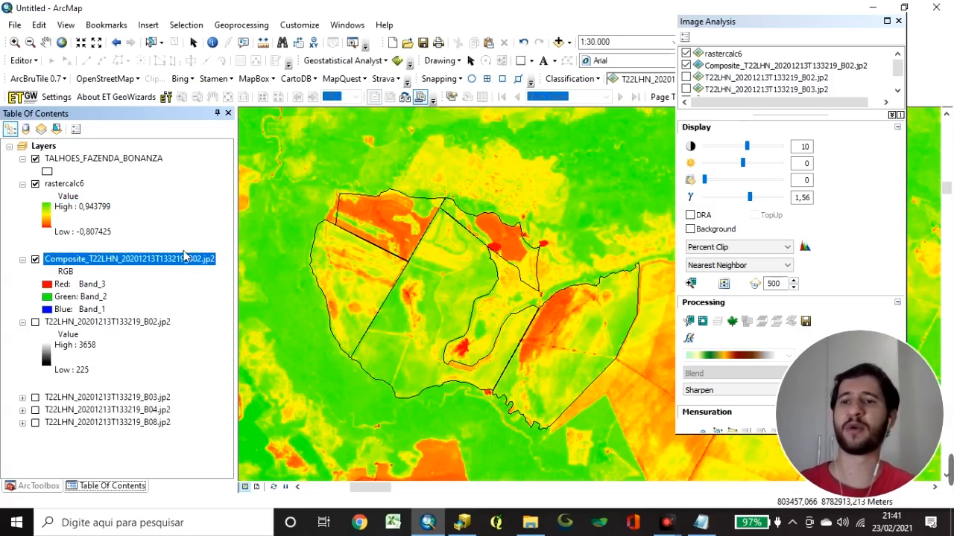
pyautogui.click(73, 187)
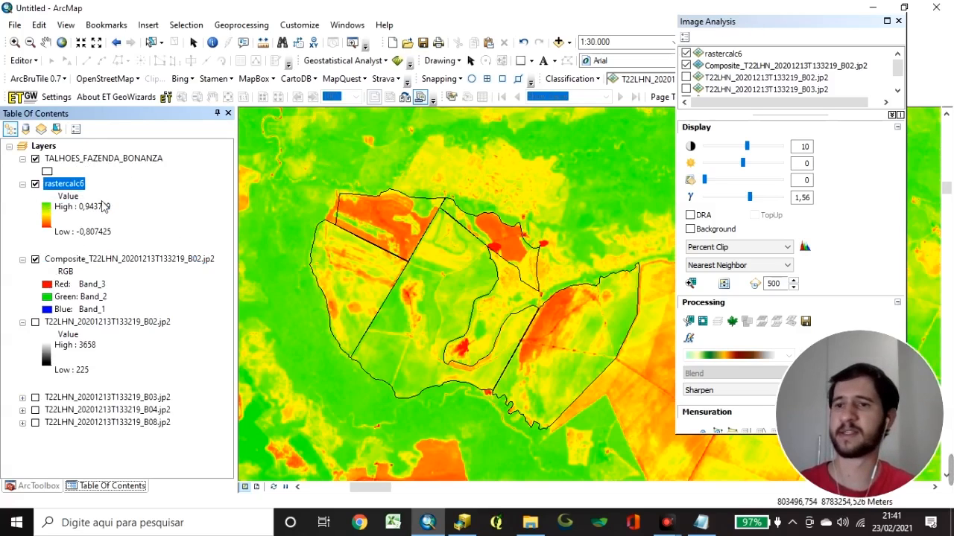
pyautogui.click(62, 186)
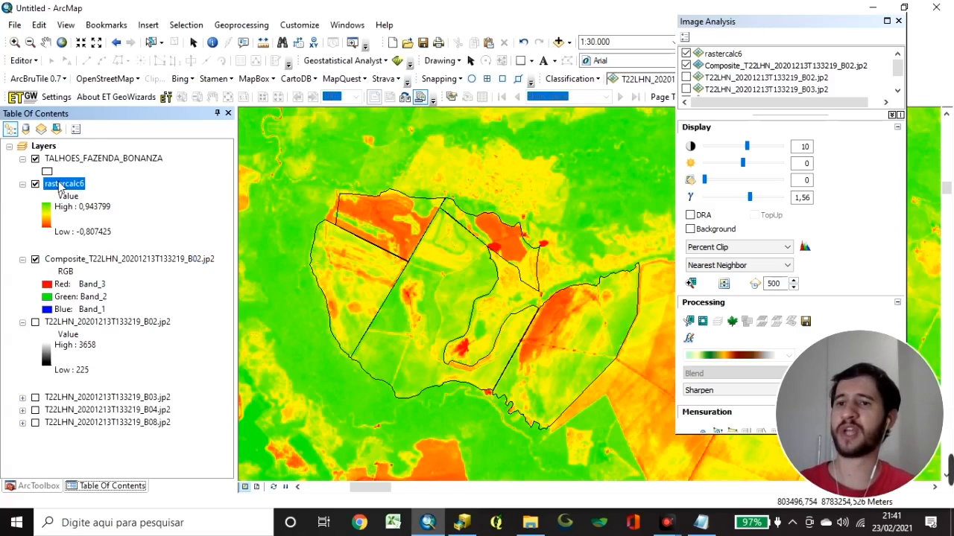
pyautogui.rightClick(58, 181)
pyautogui.click(90, 163)
pyautogui.click(59, 187)
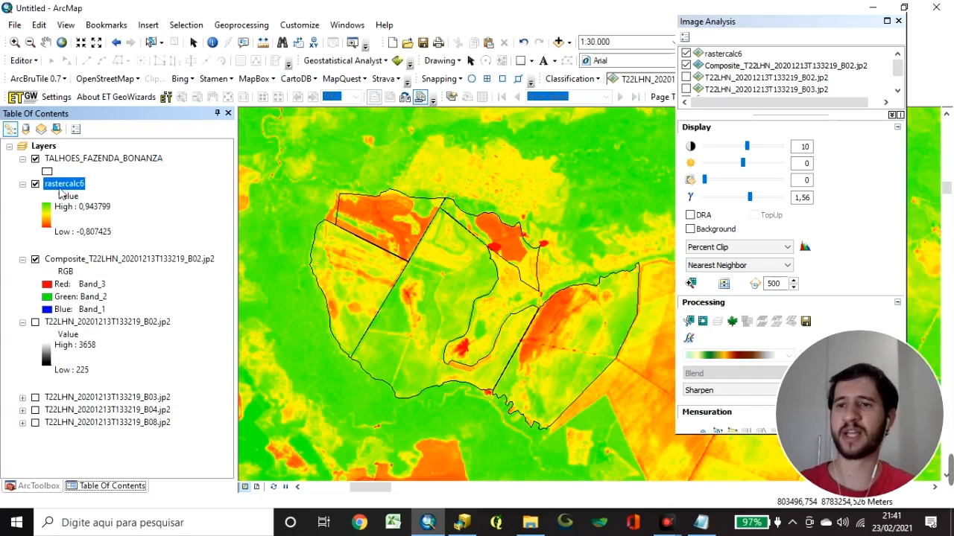
# Hide the rastercalc6 and B02 composite layers and collapse the composite's legend
pyautogui.click(35, 184)
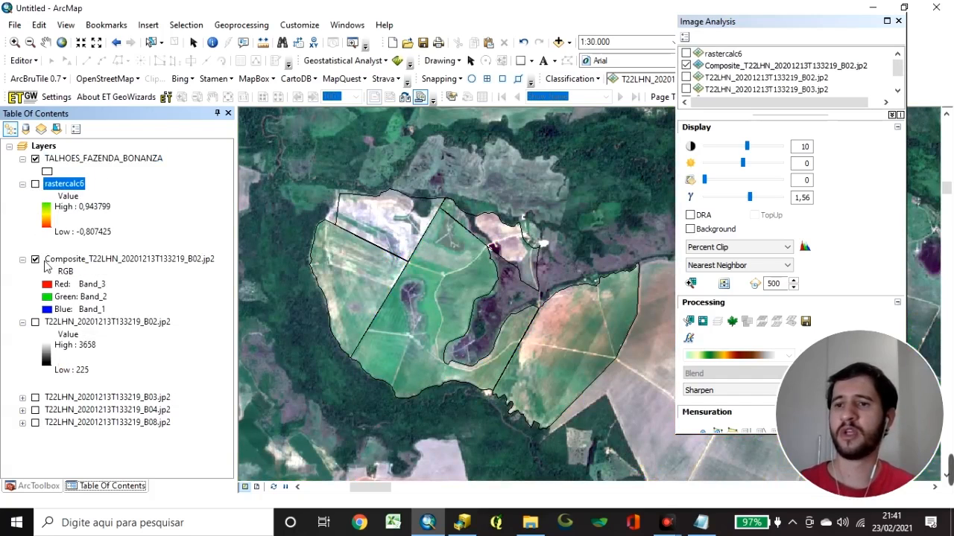
pyautogui.click(35, 260)
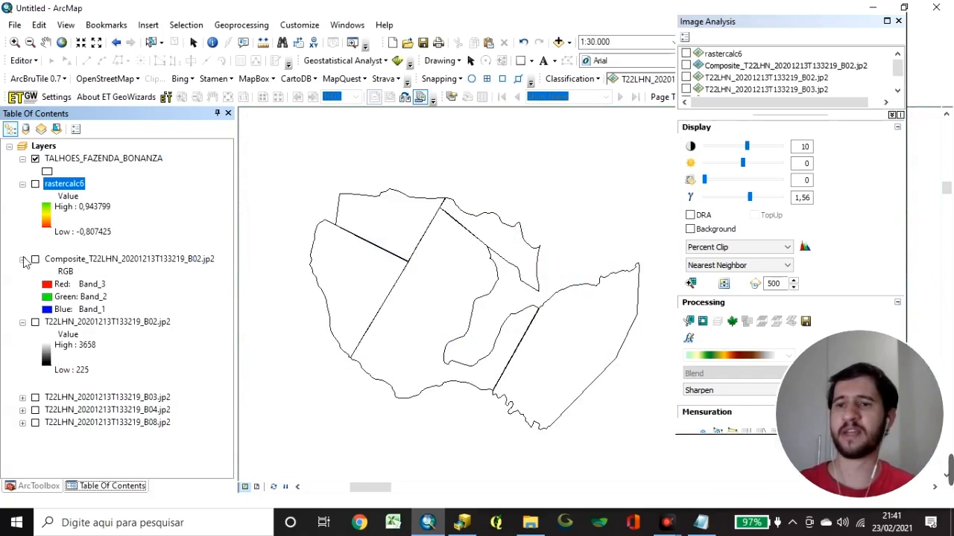
pyautogui.click(22, 259)
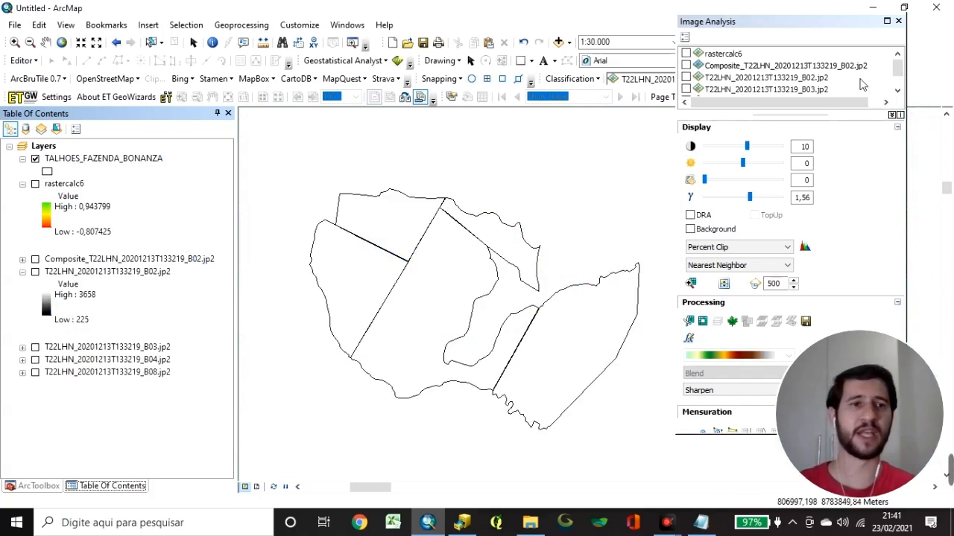
# Create a composite image from the B03, B04 and B08 bands in Image Analysis
pyautogui.click(897, 82)
pyautogui.moveTo(897, 72); pyautogui.dragTo(897, 82)
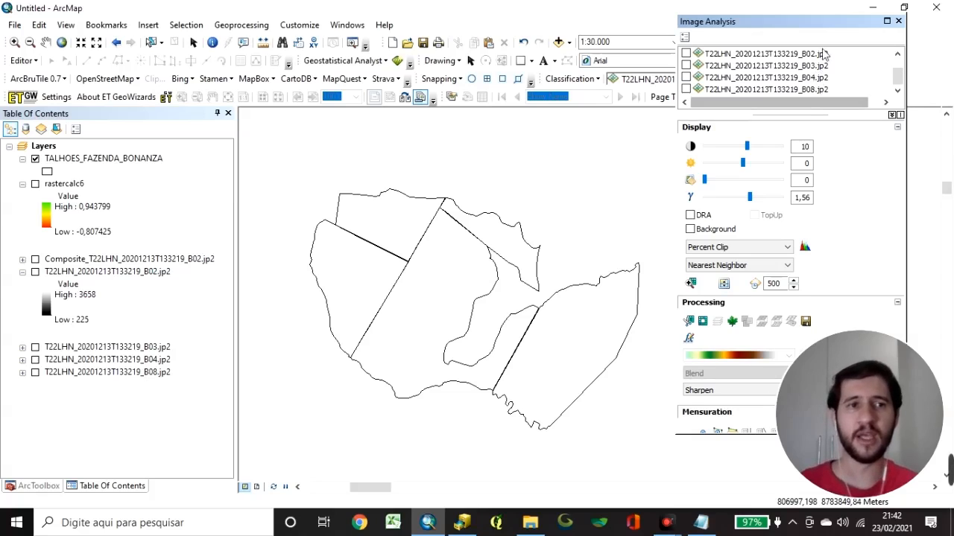
pyautogui.click(803, 78)
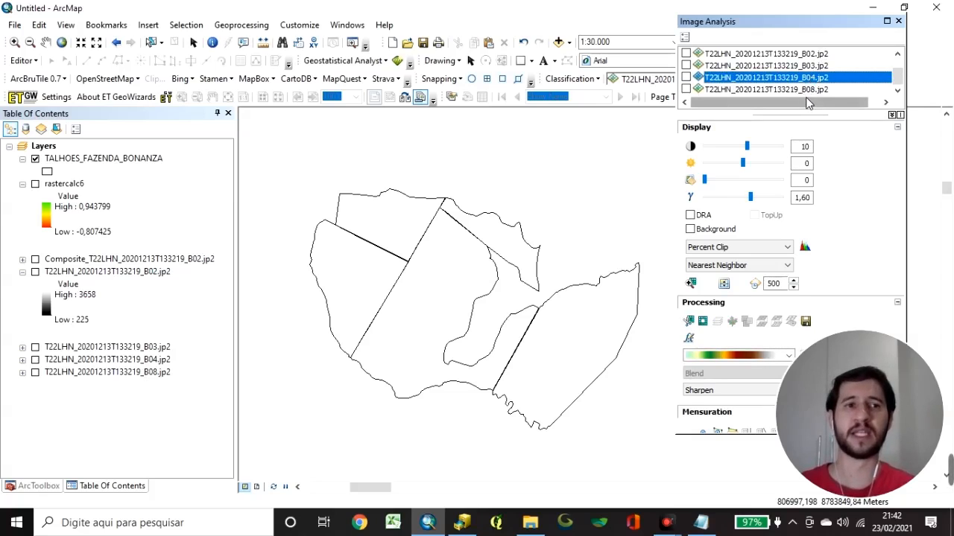
pyautogui.click(809, 67)
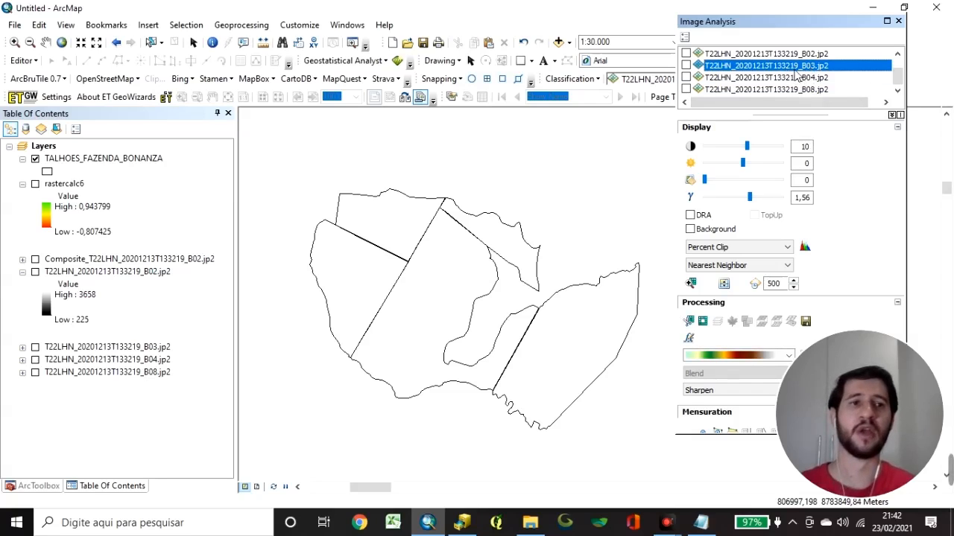
pyautogui.keyDown('ctrl'); pyautogui.click(799, 77); pyautogui.keyUp('ctrl')
pyautogui.keyDown('ctrl'); pyautogui.click(797, 89); pyautogui.keyUp('ctrl')
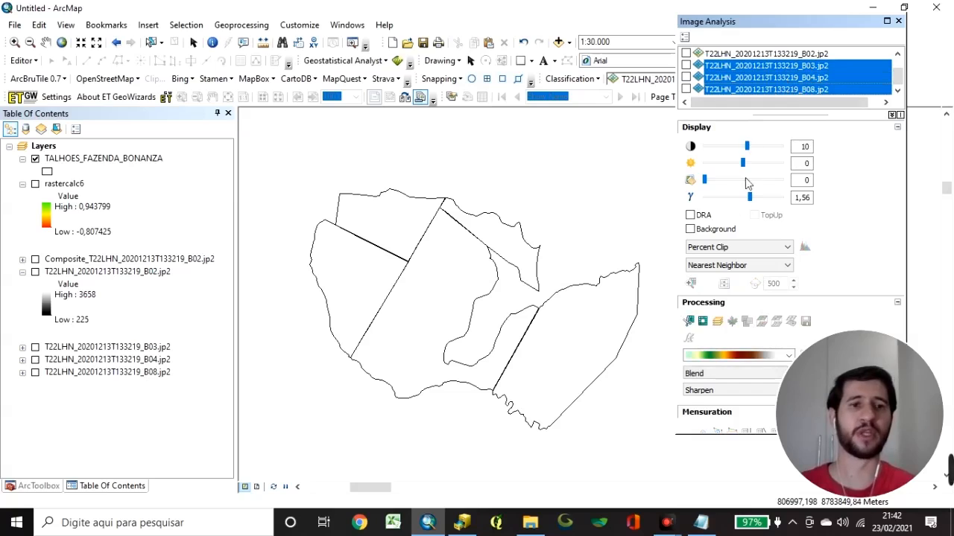
pyautogui.click(719, 322)
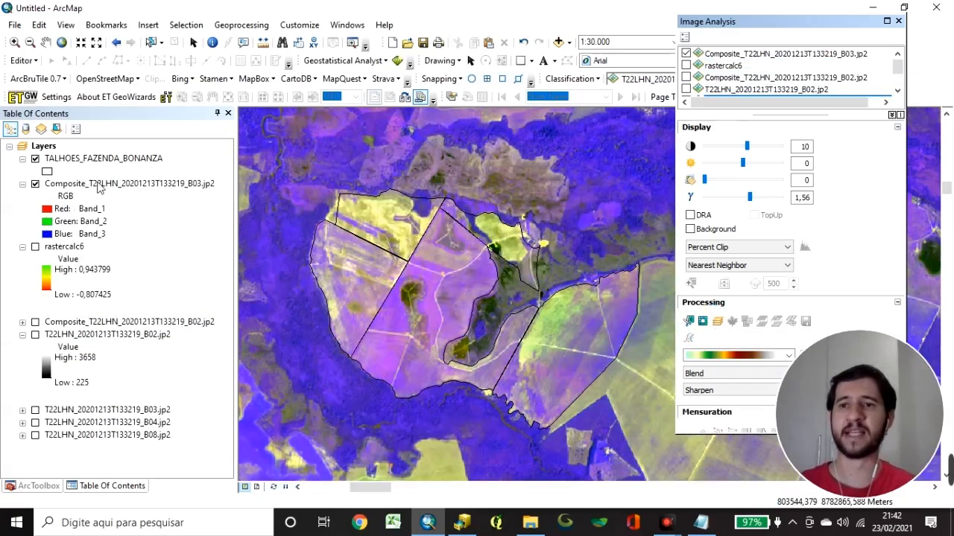
# Toggle the B03 composite off and back on to inspect it against the plot outlines
pyautogui.click(75, 186)
pyautogui.click(36, 184)
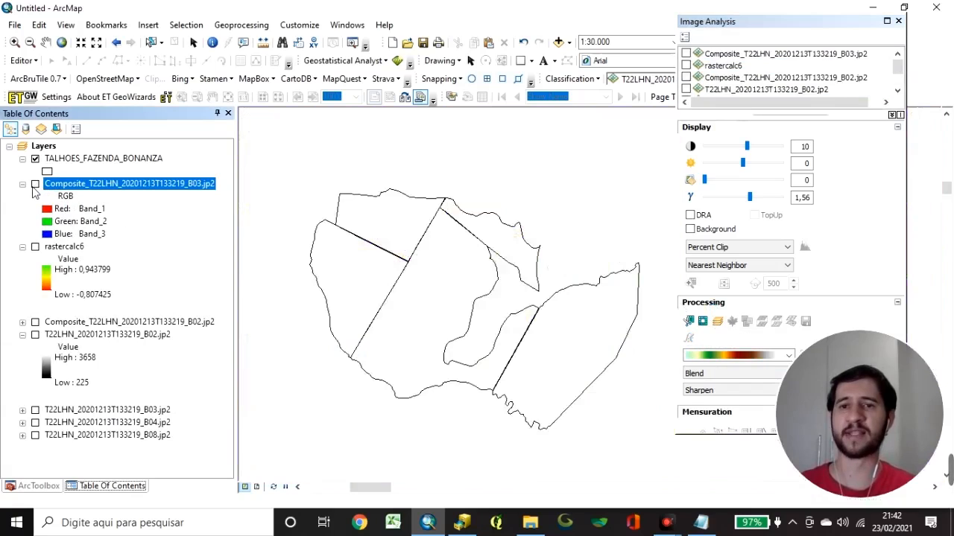
pyautogui.click(35, 184)
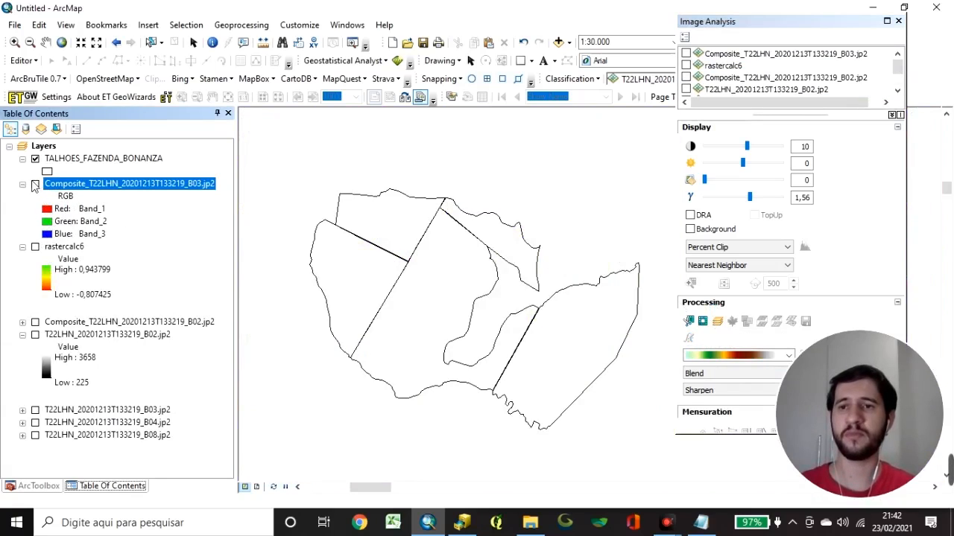
# Check the red channel's band options in the B03 composite, keep Band_1, and review the source bands in Image Analysis
pyautogui.click(46, 212)
pyautogui.click(47, 212)
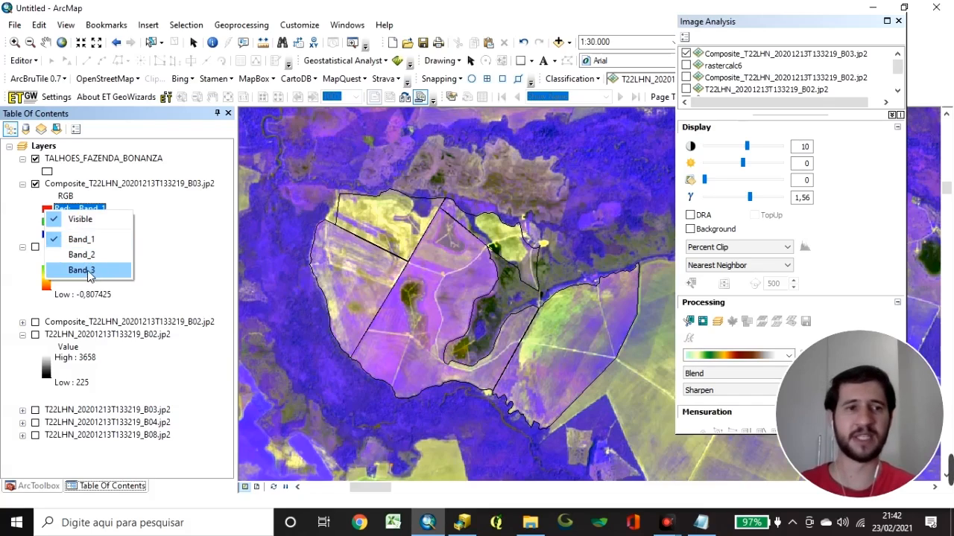
pyautogui.click(81, 239)
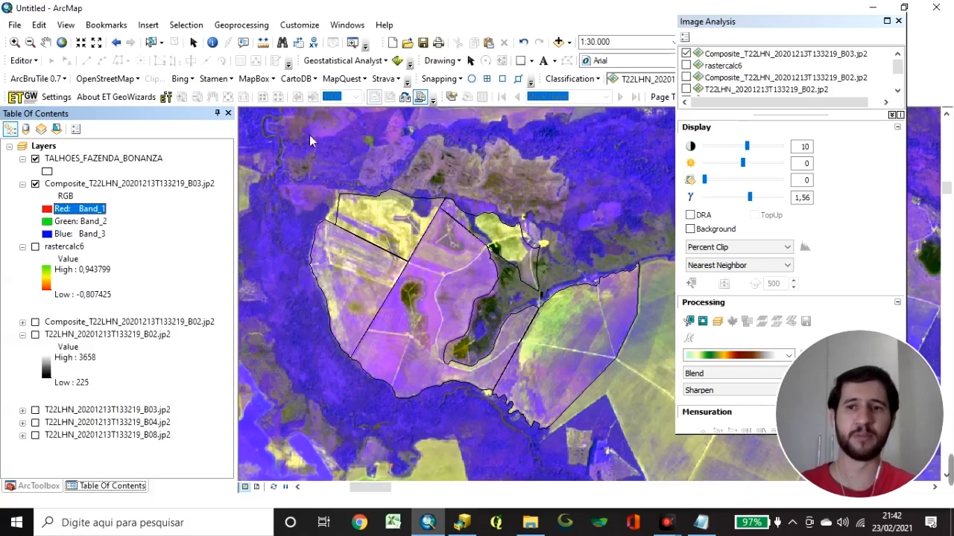
pyautogui.scroll(-1, 850, 67)
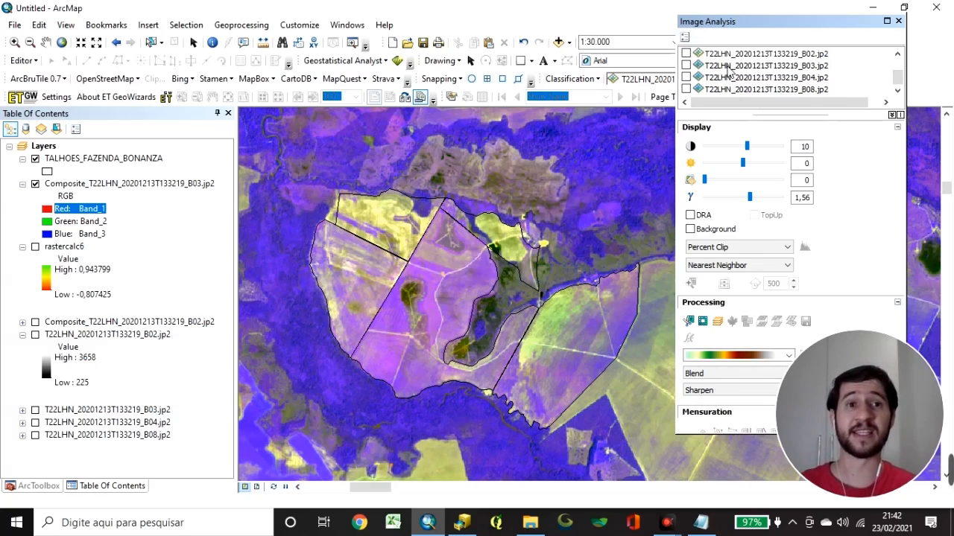
# Confirm the NDVI options with red band 2, infrared band 3, Scientific Output enabled and Use Wavelength disabled
pyautogui.click(687, 38)
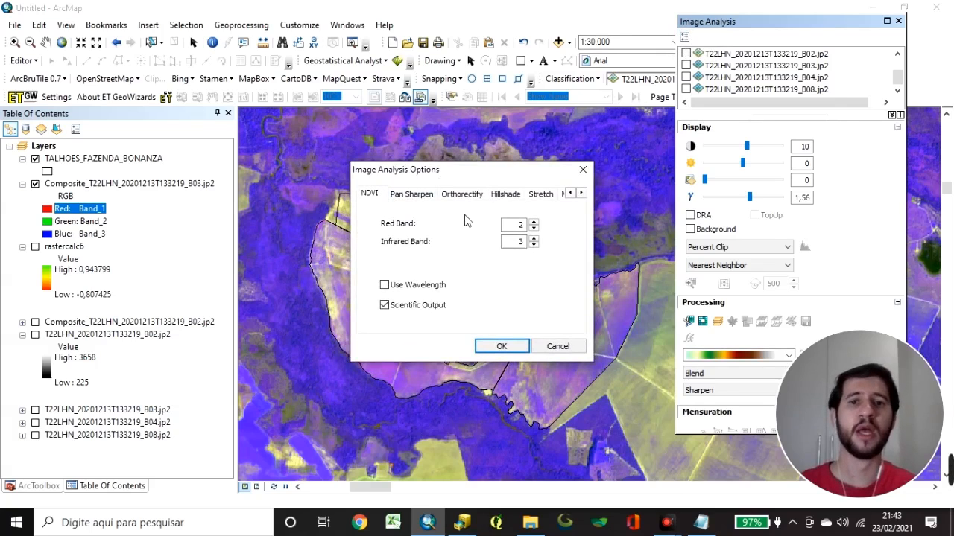
pyautogui.doubleClick(521, 225)
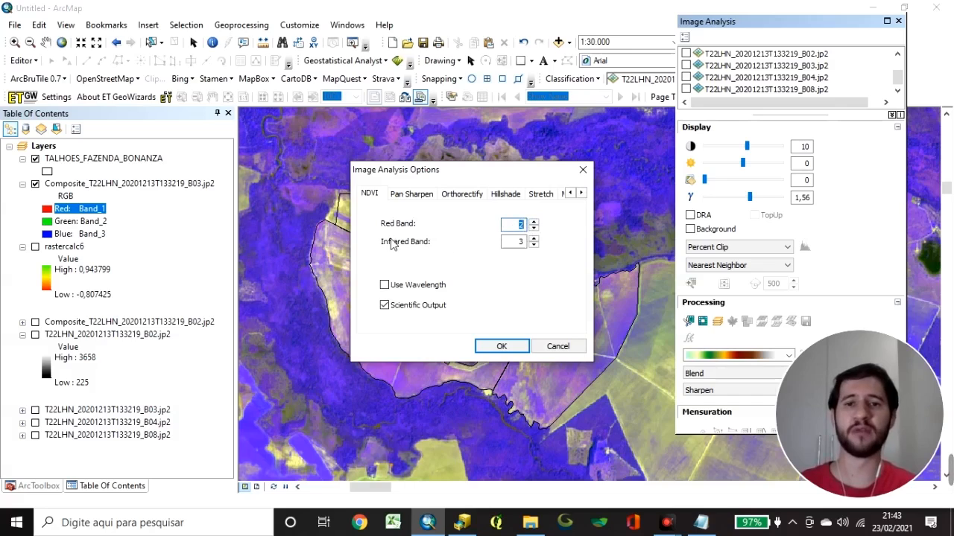
pyautogui.doubleClick(520, 241)
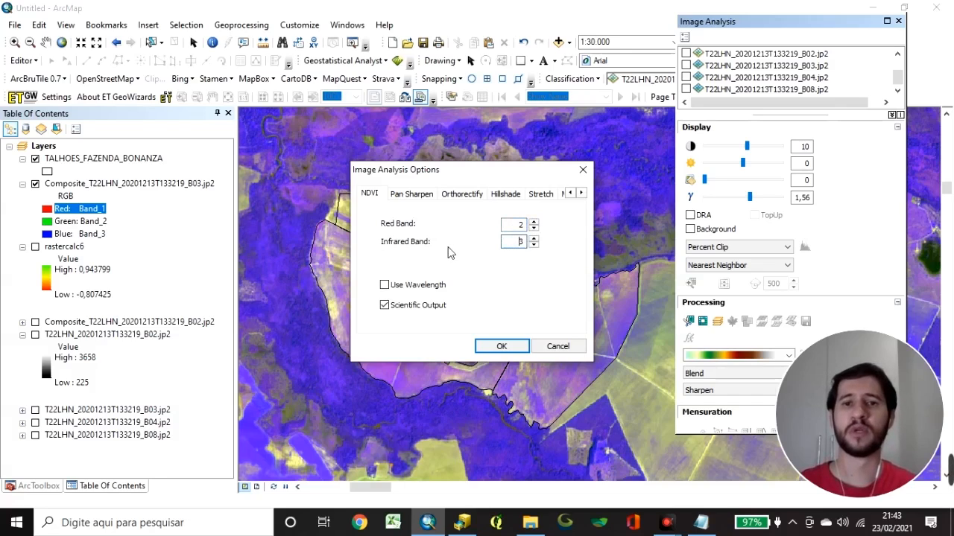
pyautogui.click(520, 225)
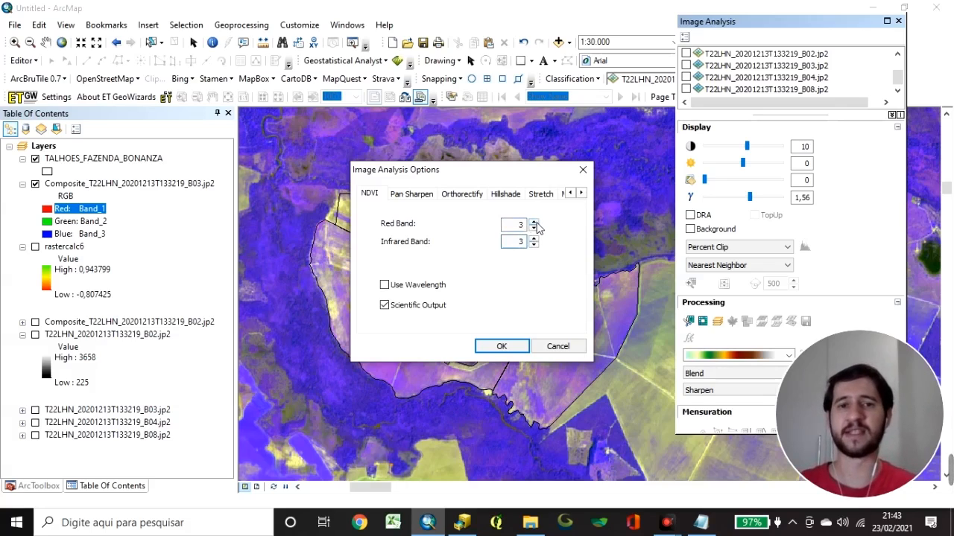
pyautogui.click(533, 228)
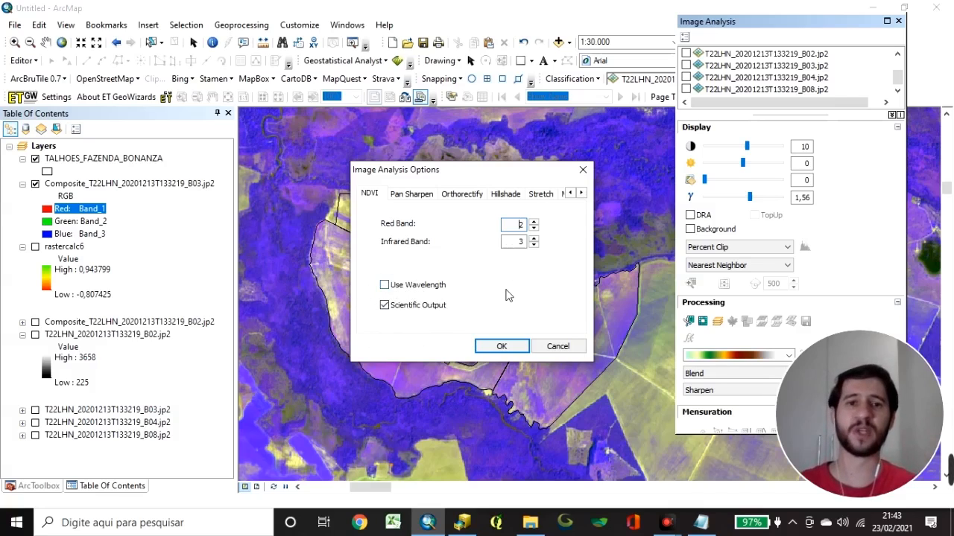
pyautogui.click(498, 348)
# Check which layers in Image Analysis allow the NDVI function, comparing the composites with rastercalc6 and the single B02 and B03 bands
pyautogui.scroll(1, 809, 59)
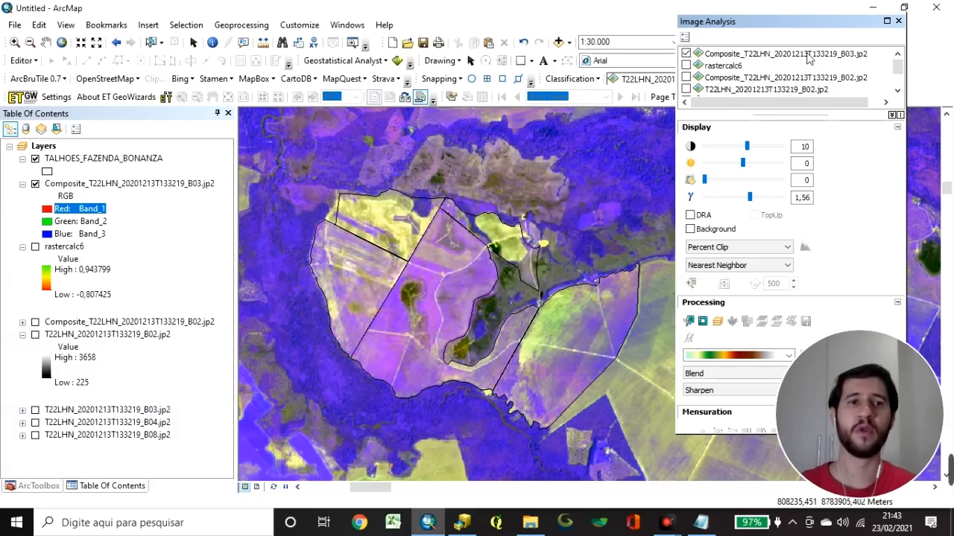
pyautogui.click(771, 54)
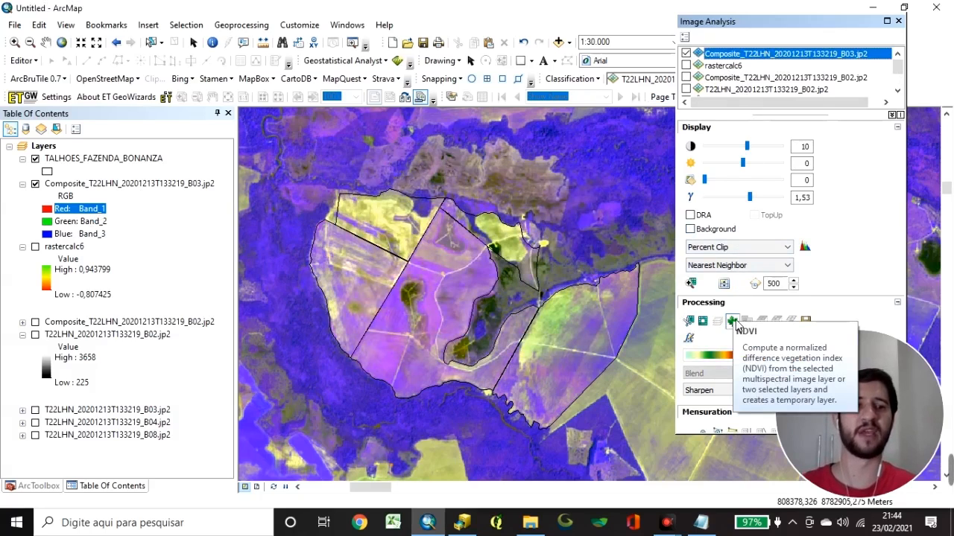
pyautogui.click(734, 66)
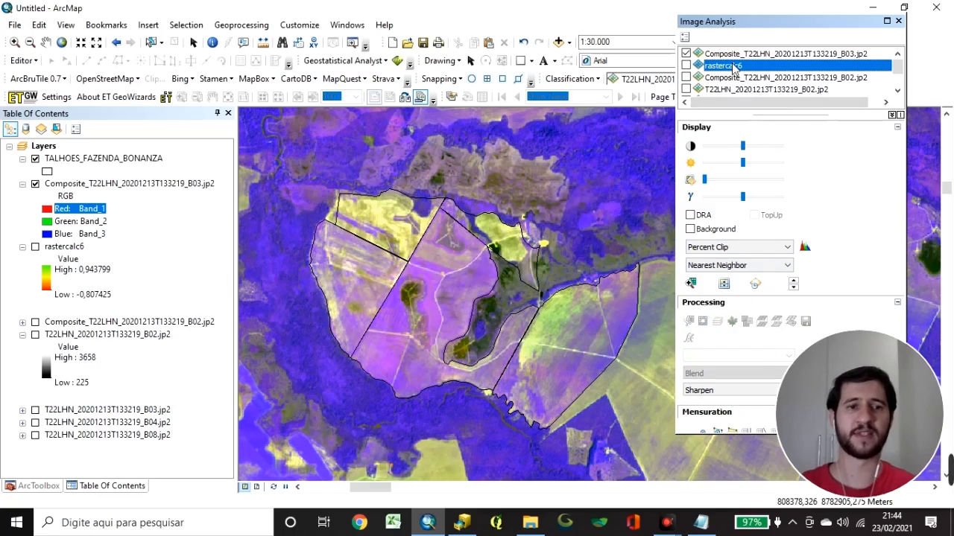
pyautogui.click(724, 89)
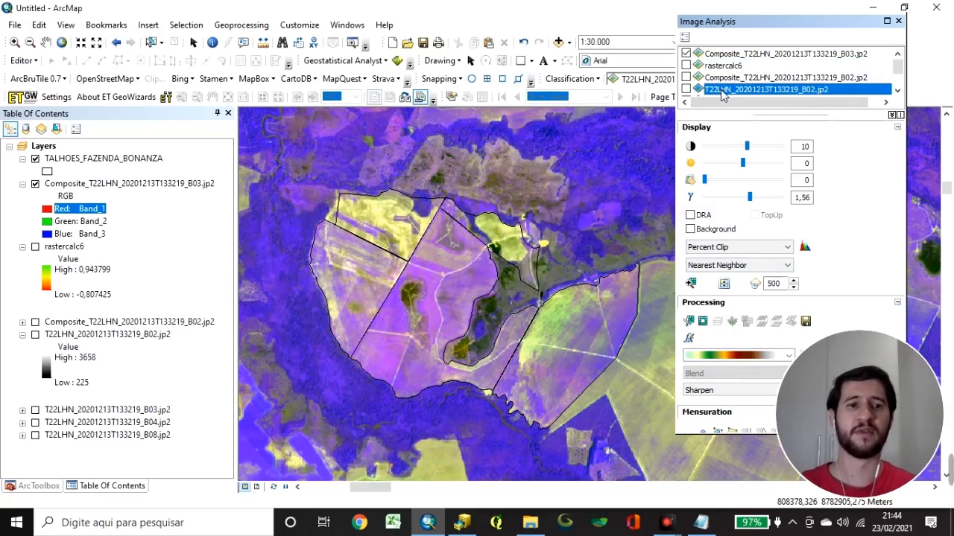
pyautogui.scroll(-1, 723, 83)
pyautogui.click(722, 67)
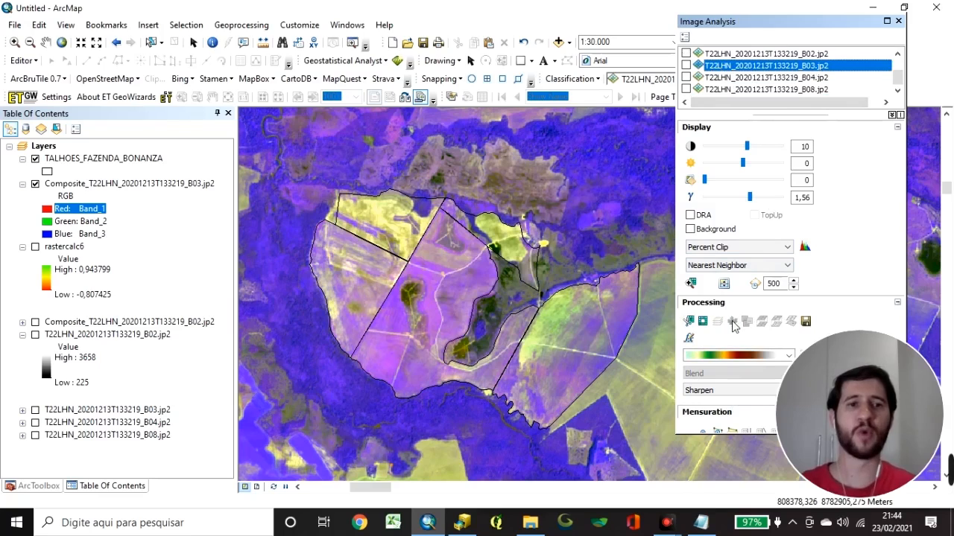
pyautogui.scroll(1, 712, 79)
pyautogui.click(730, 79)
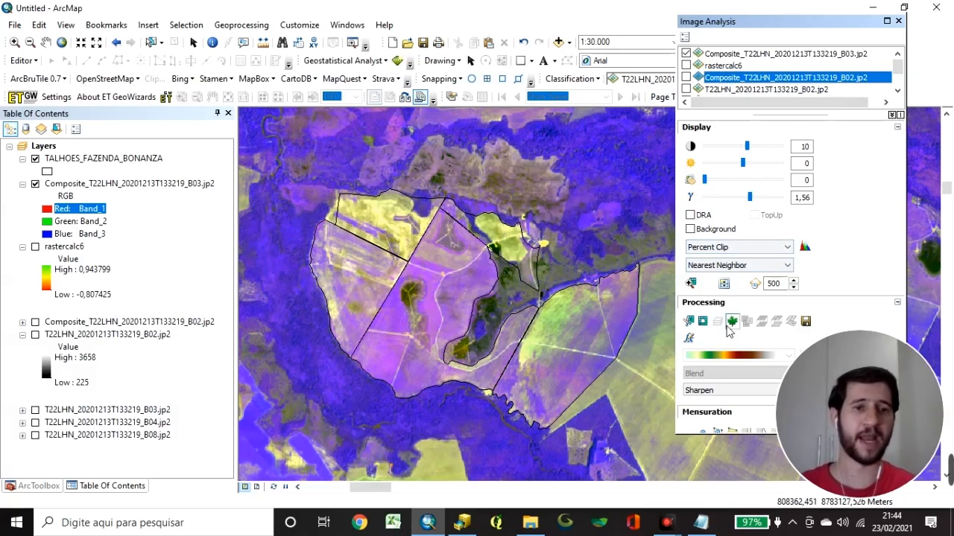
# Compute the NDVI from the B03 composite and close the Image Analysis window
pyautogui.click(730, 56)
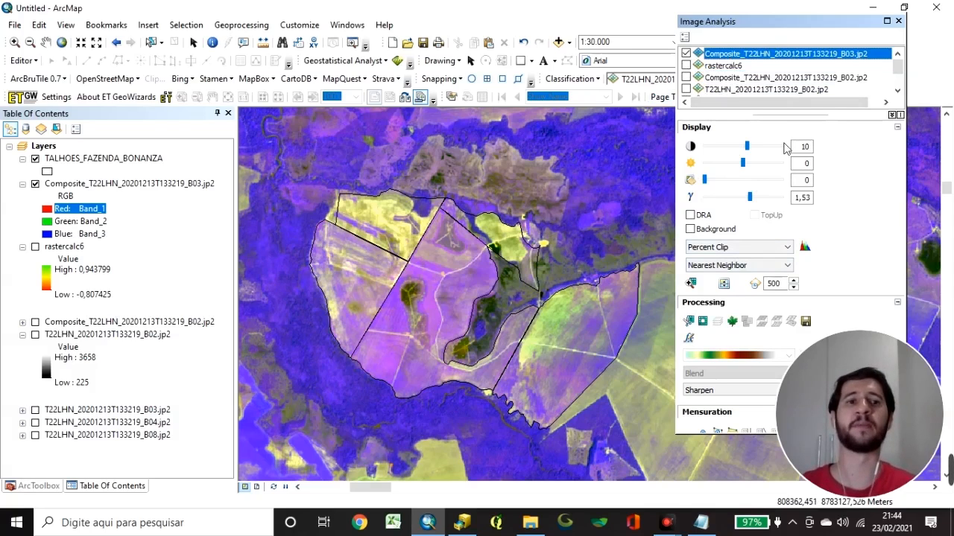
pyautogui.click(735, 323)
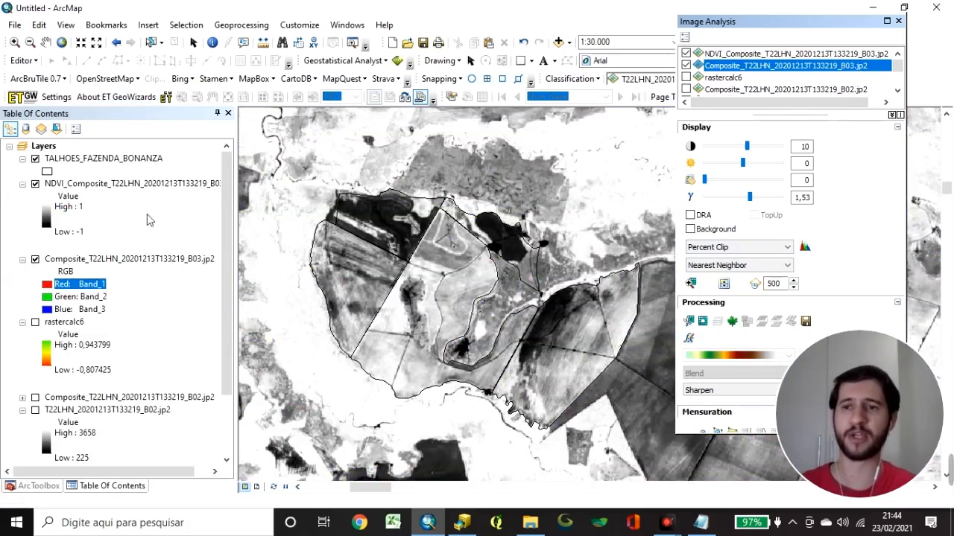
pyautogui.click(131, 183)
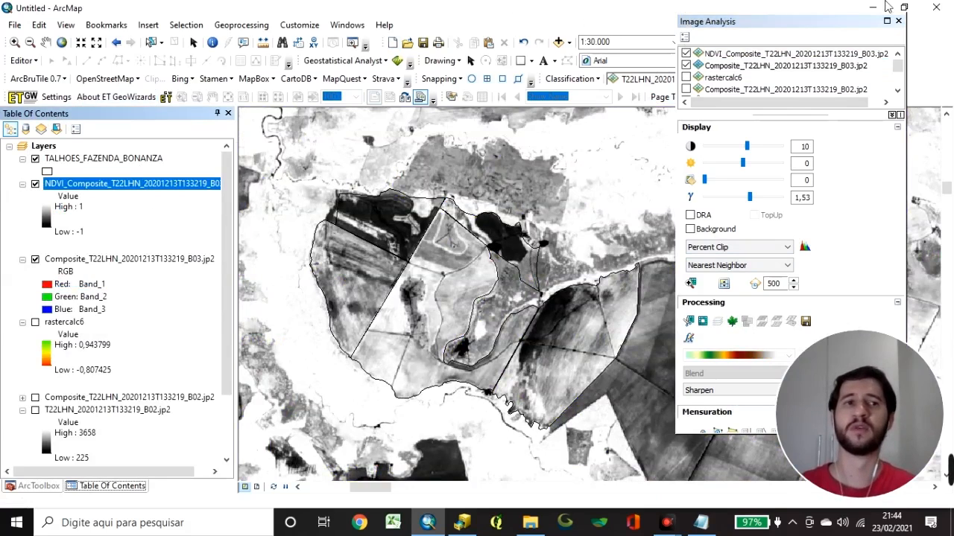
pyautogui.click(898, 21)
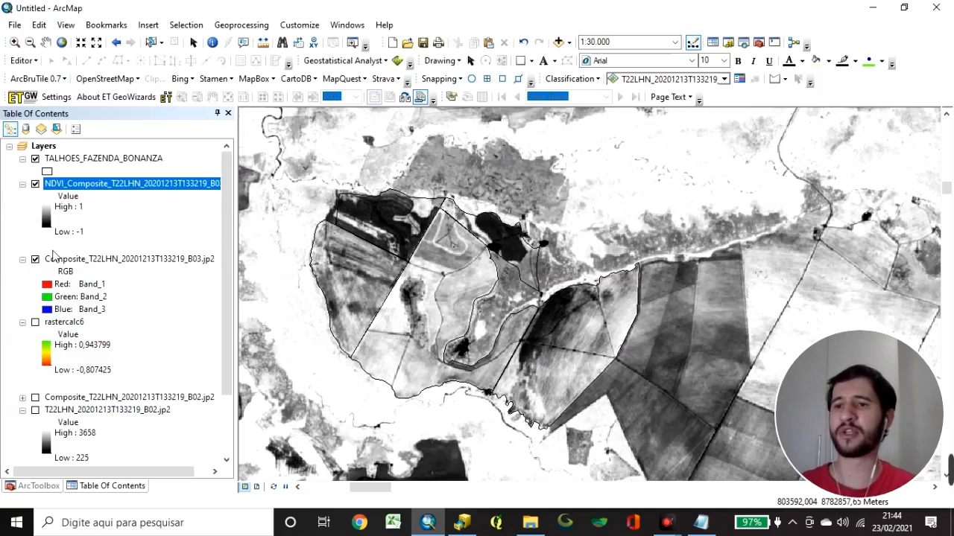
# Apply the red-yellow-green color ramp to the NDVI composite layer
pyautogui.click(47, 220)
pyautogui.click(108, 255)
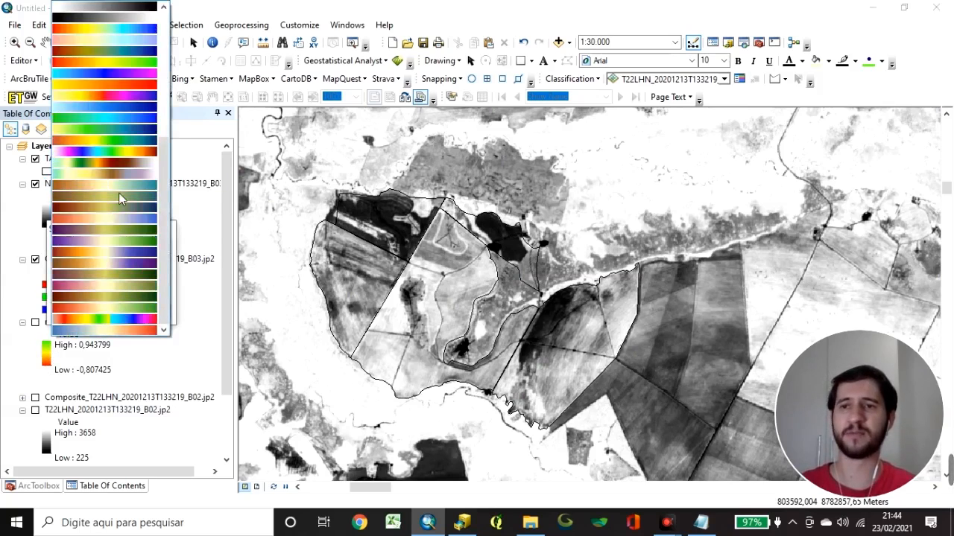
pyautogui.click(91, 62)
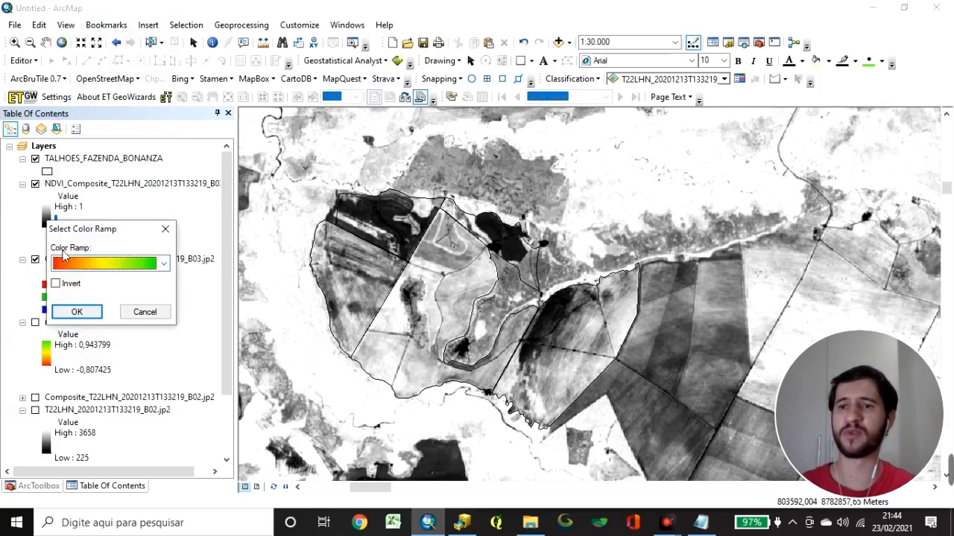
pyautogui.click(75, 312)
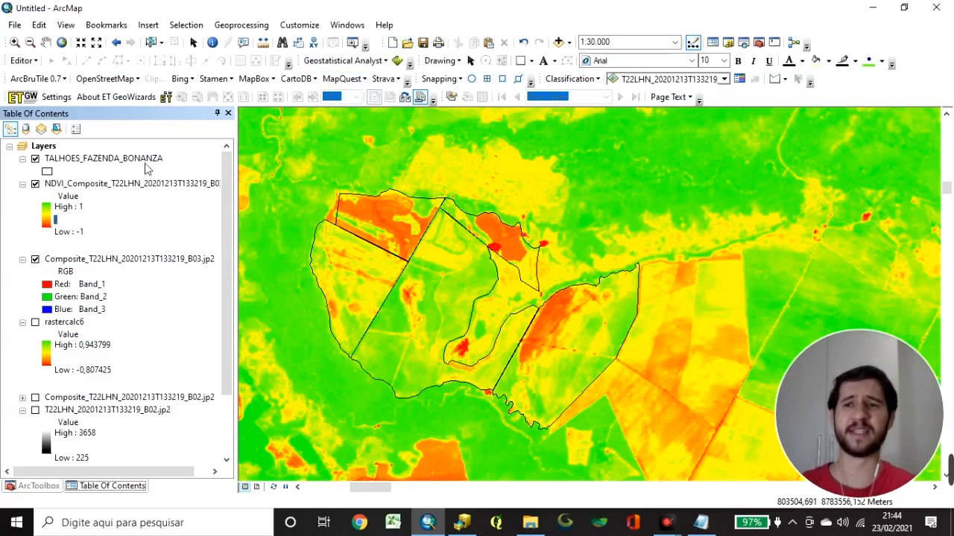
# Move the rastercalc6 layer directly below the NDVI composite layer and compare their legend value ranges
pyautogui.click(72, 209)
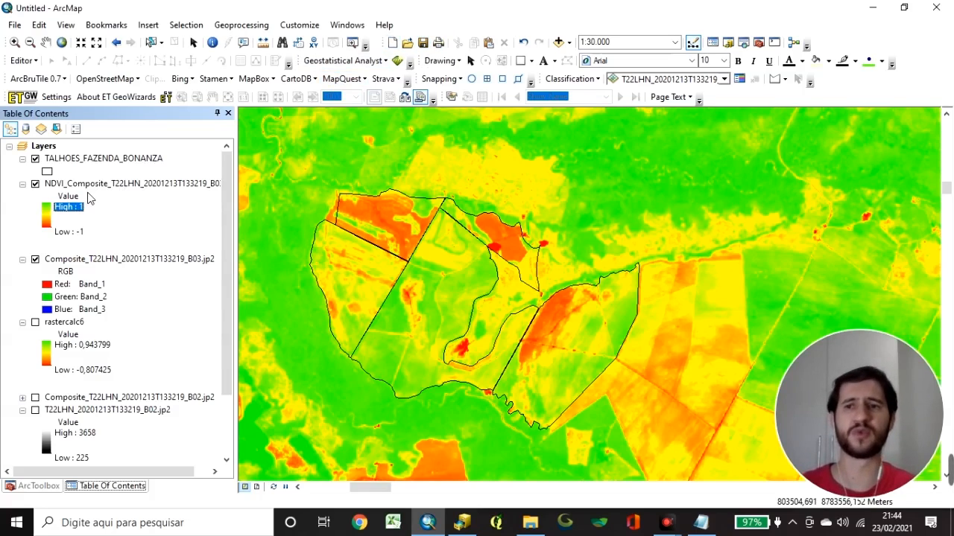
pyautogui.click(63, 323)
pyautogui.moveTo(57, 328); pyautogui.dragTo(82, 240)
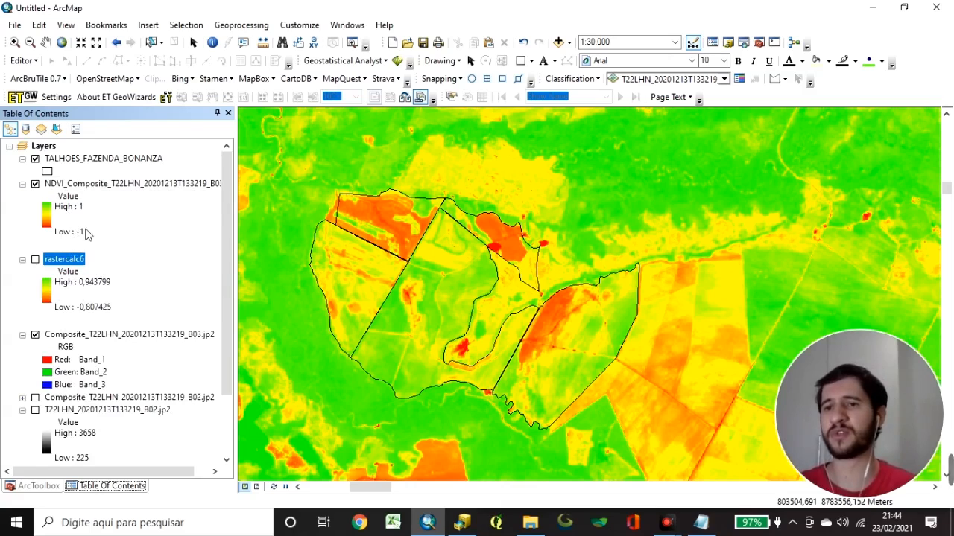
pyautogui.click(111, 236)
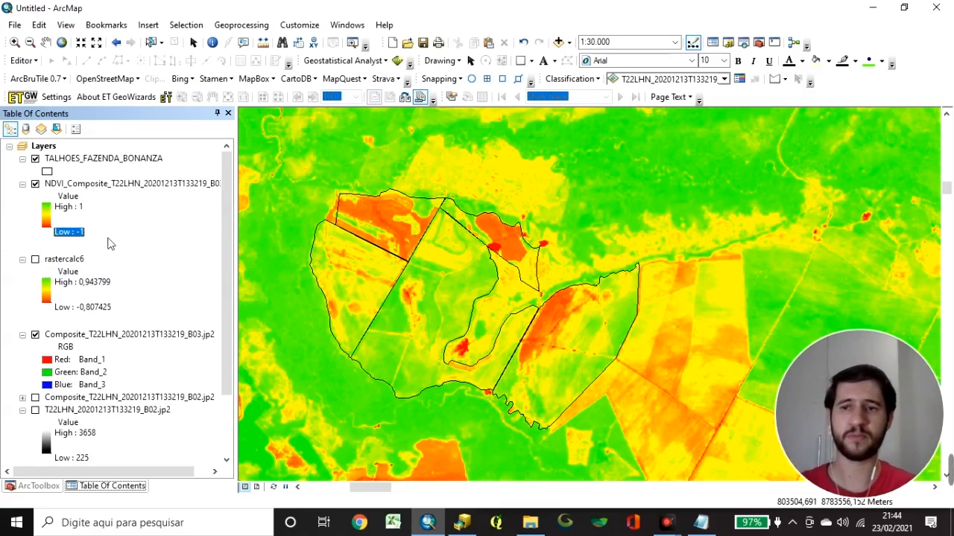
# Show rastercalc6 and repeatedly toggle the NDVI composite layer above it to compare the two NDVI results
pyautogui.click(35, 259)
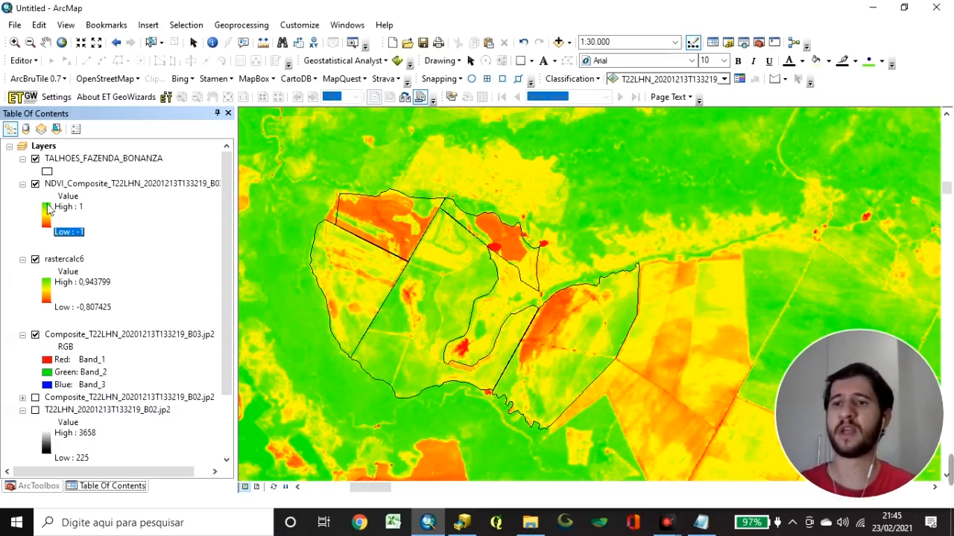
pyautogui.click(35, 186)
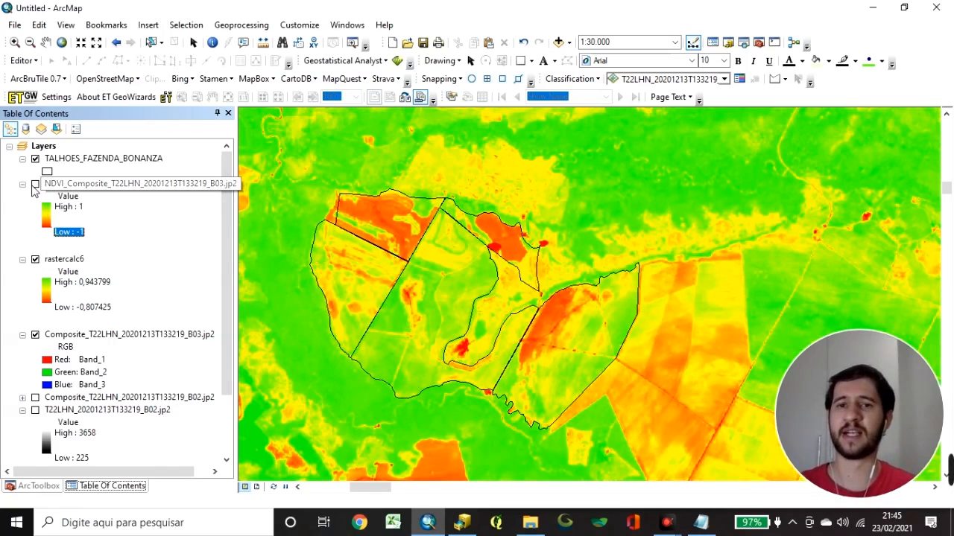
pyautogui.click(35, 186)
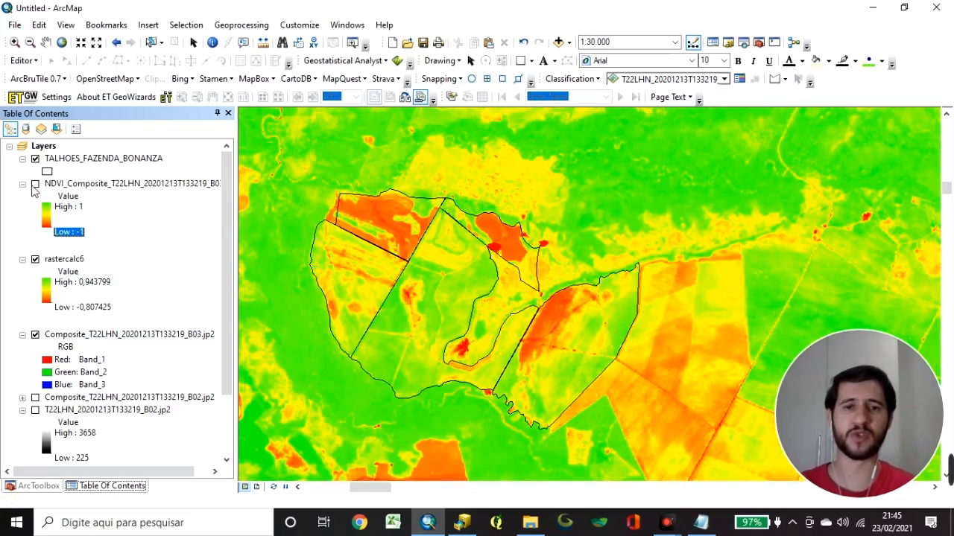
pyautogui.click(35, 186)
pyautogui.click(35, 185)
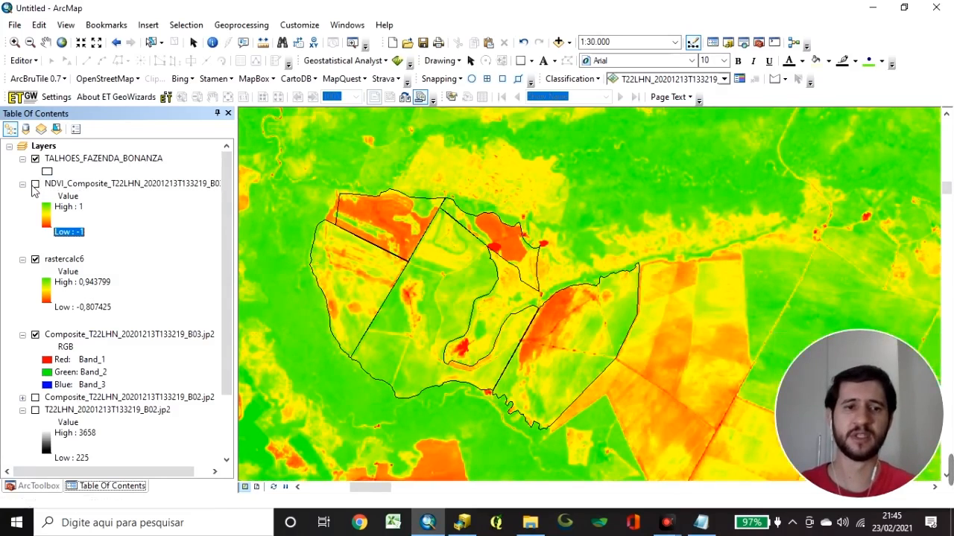
pyautogui.click(34, 186)
pyautogui.click(34, 186)
pyautogui.click(34, 186)
pyautogui.click(34, 186)
pyautogui.click(35, 186)
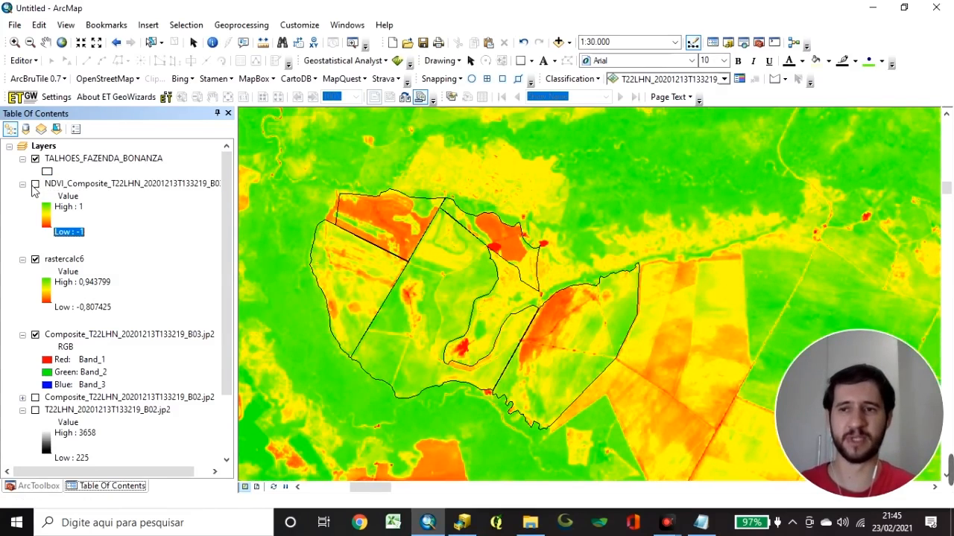
pyautogui.click(34, 186)
pyautogui.click(34, 185)
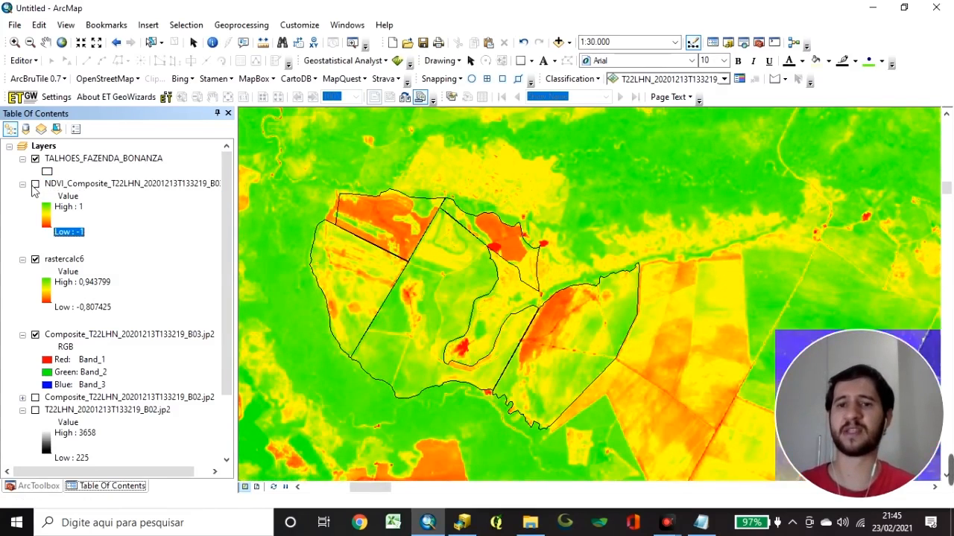
pyautogui.click(35, 185)
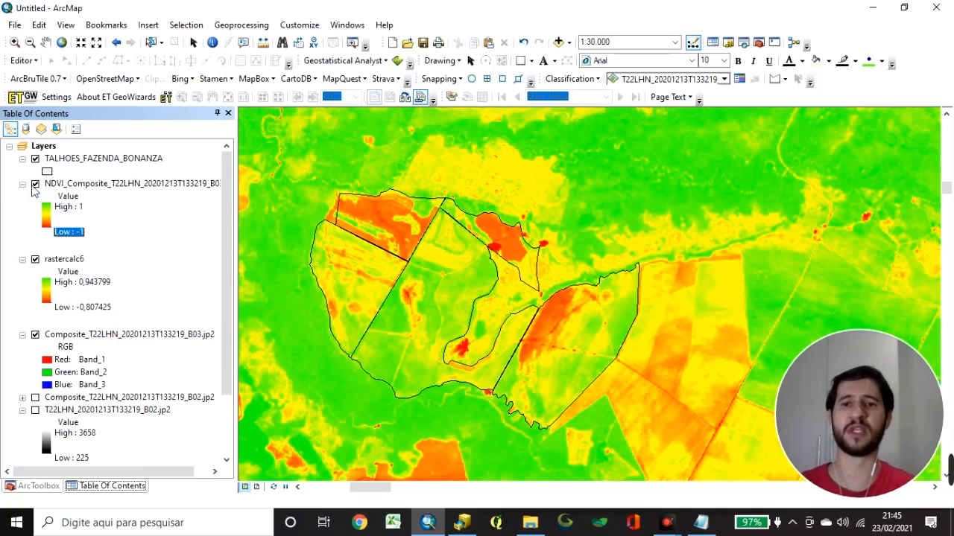
# Hide the rastercalc6, NDVI composite and B03 composite layers, leaving only the farm plot outlines displayed
pyautogui.click(35, 259)
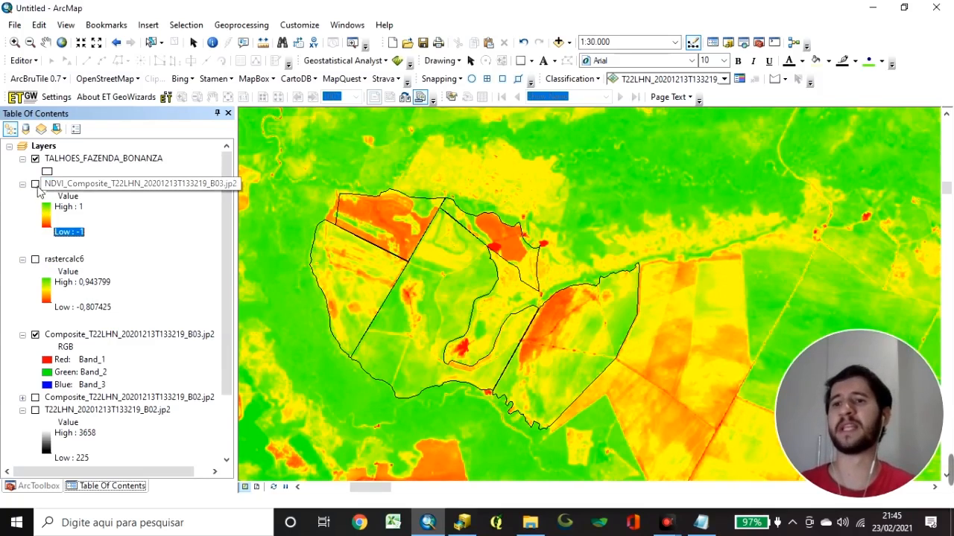
pyautogui.click(35, 185)
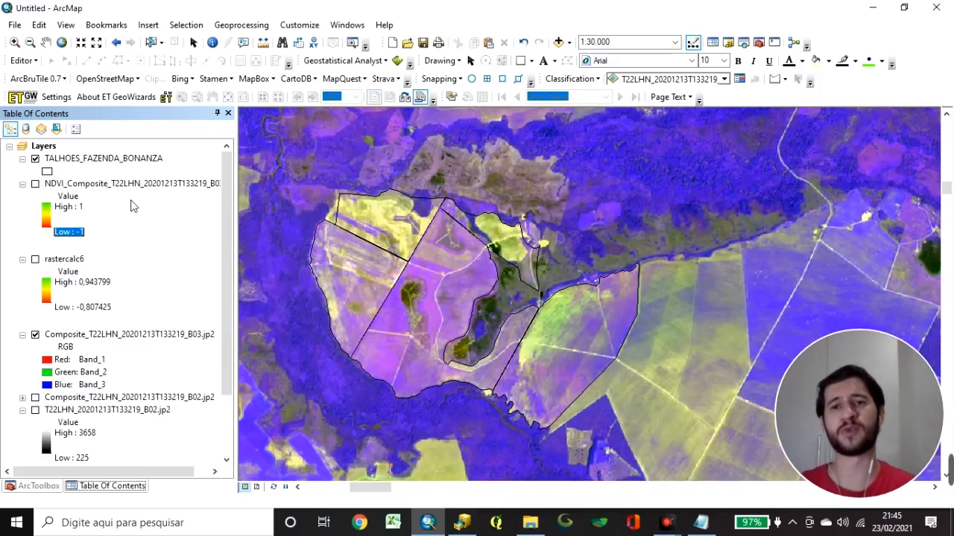
pyautogui.click(35, 335)
pyautogui.moveTo(497, 3); pyautogui.dragTo(527, 1)
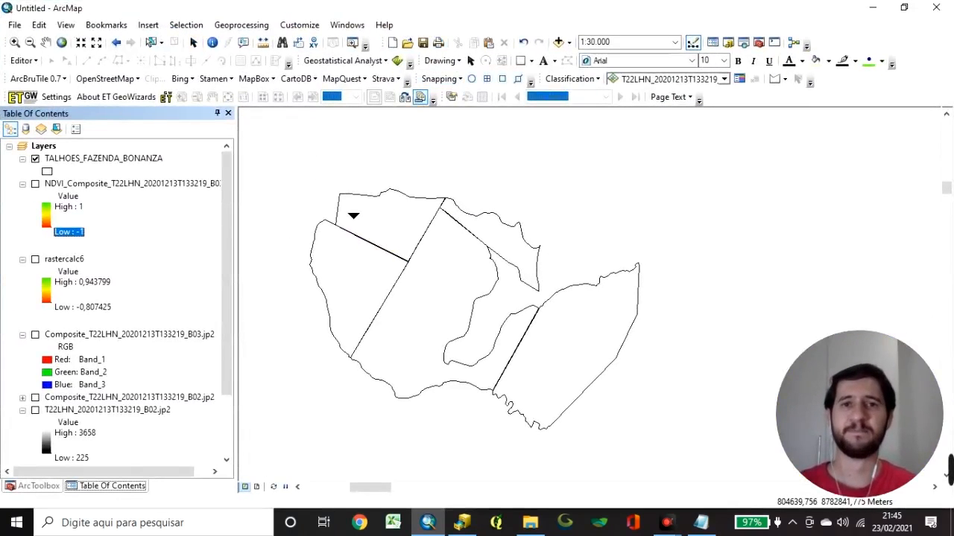